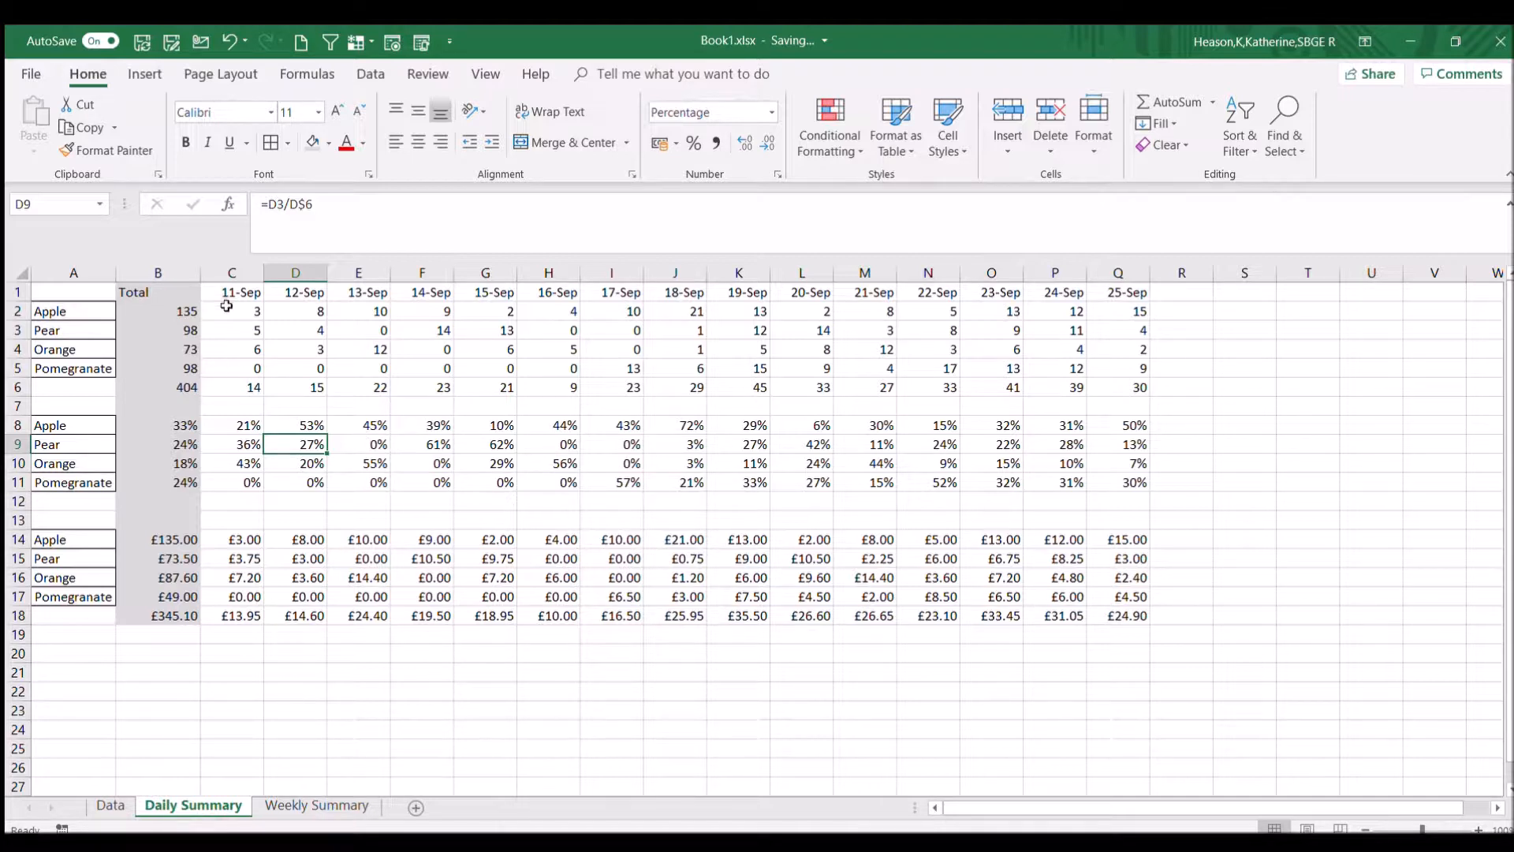
Step: Review how the Data, Daily Summary and Weekly Summary sheets are laid out, including the week-ending dates and the empty weekly cells
left_click(296, 272)
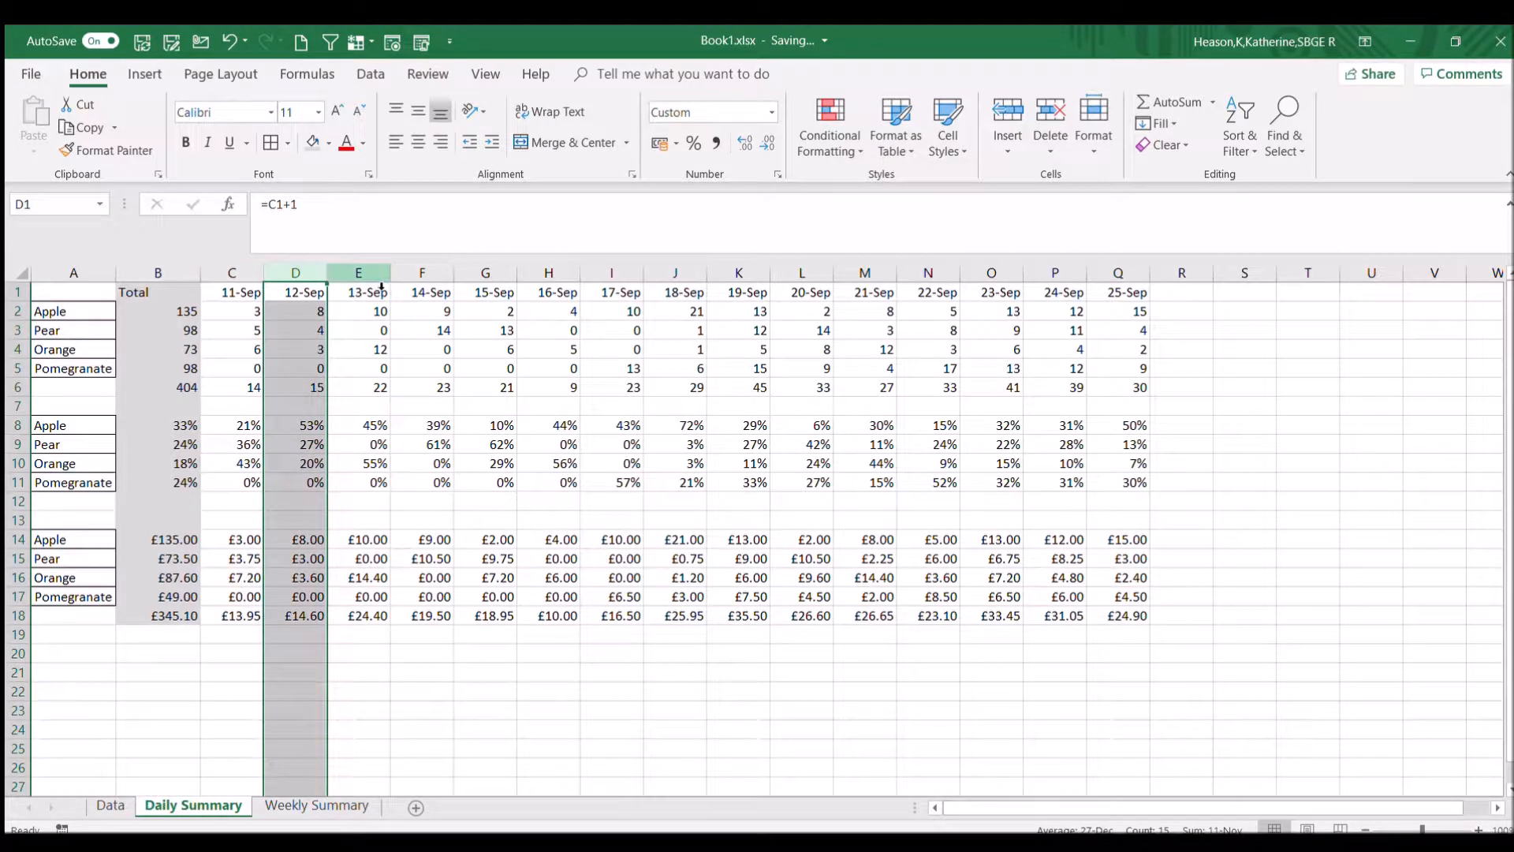
left_click(110, 805)
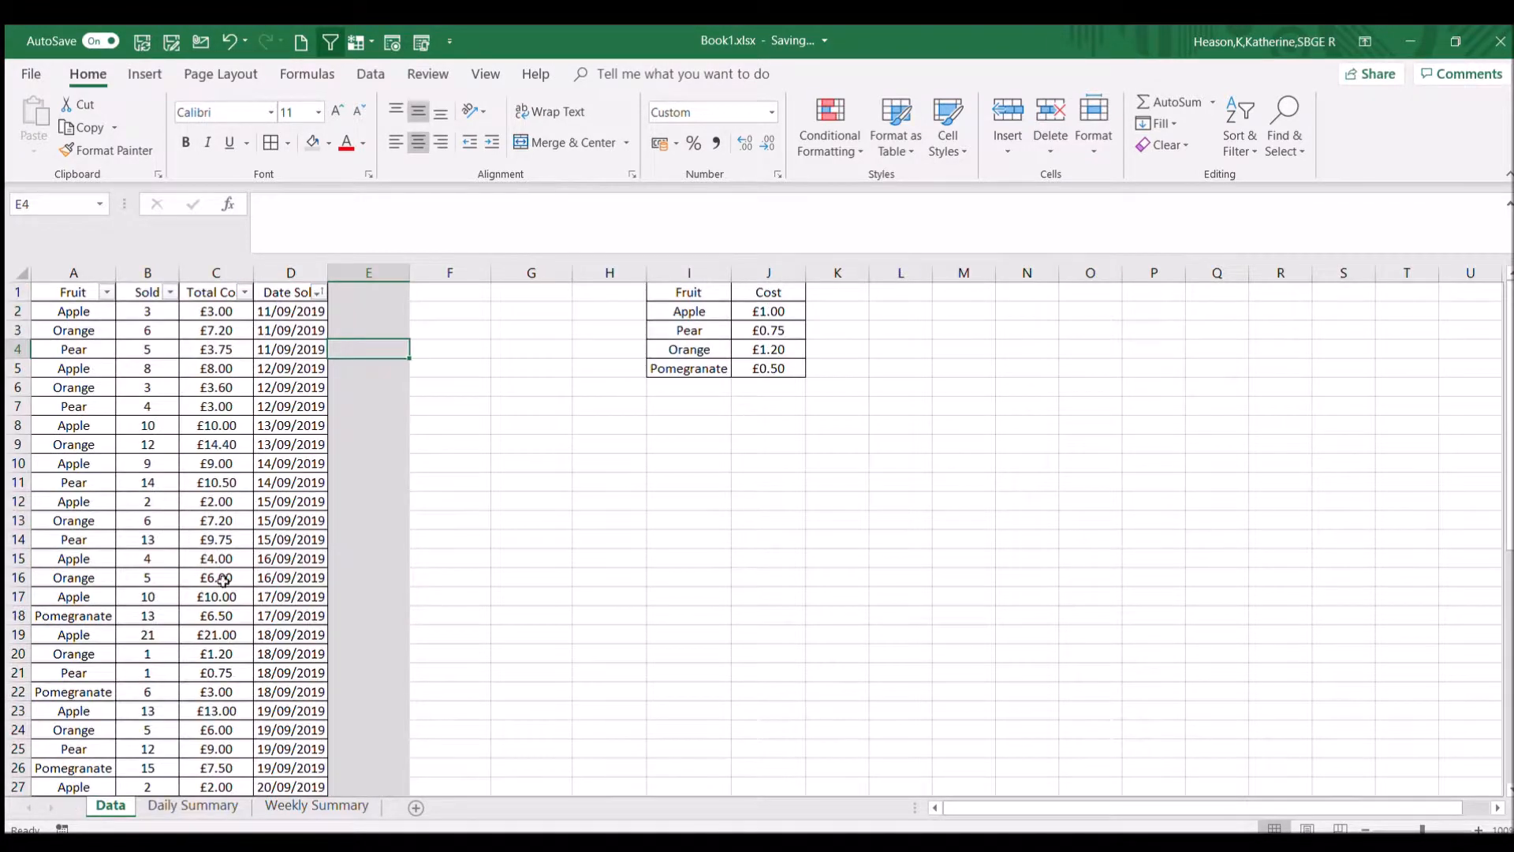
left_click(193, 805)
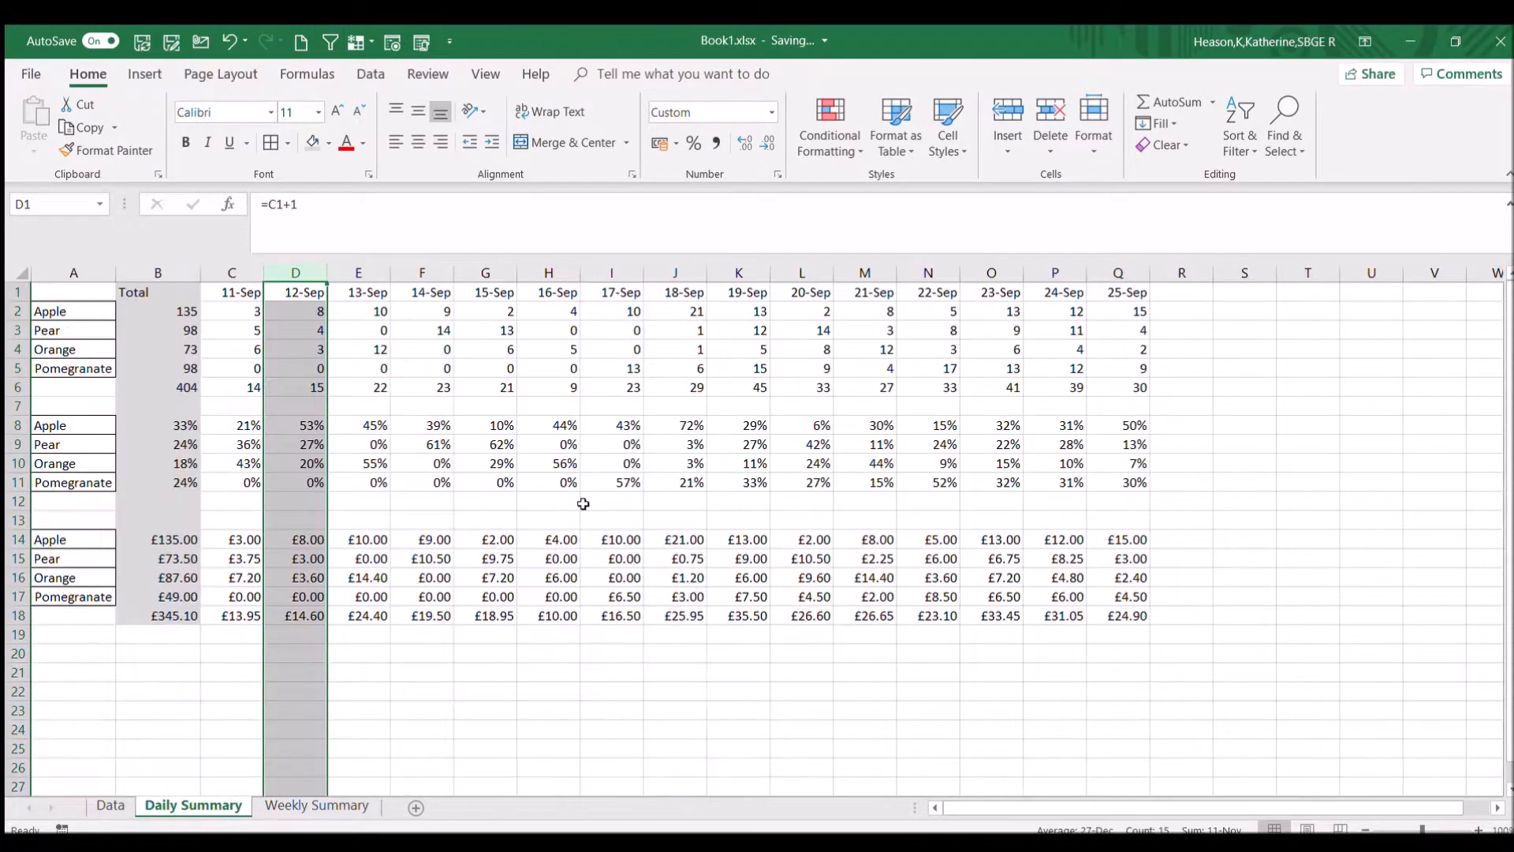
left_click(967, 369)
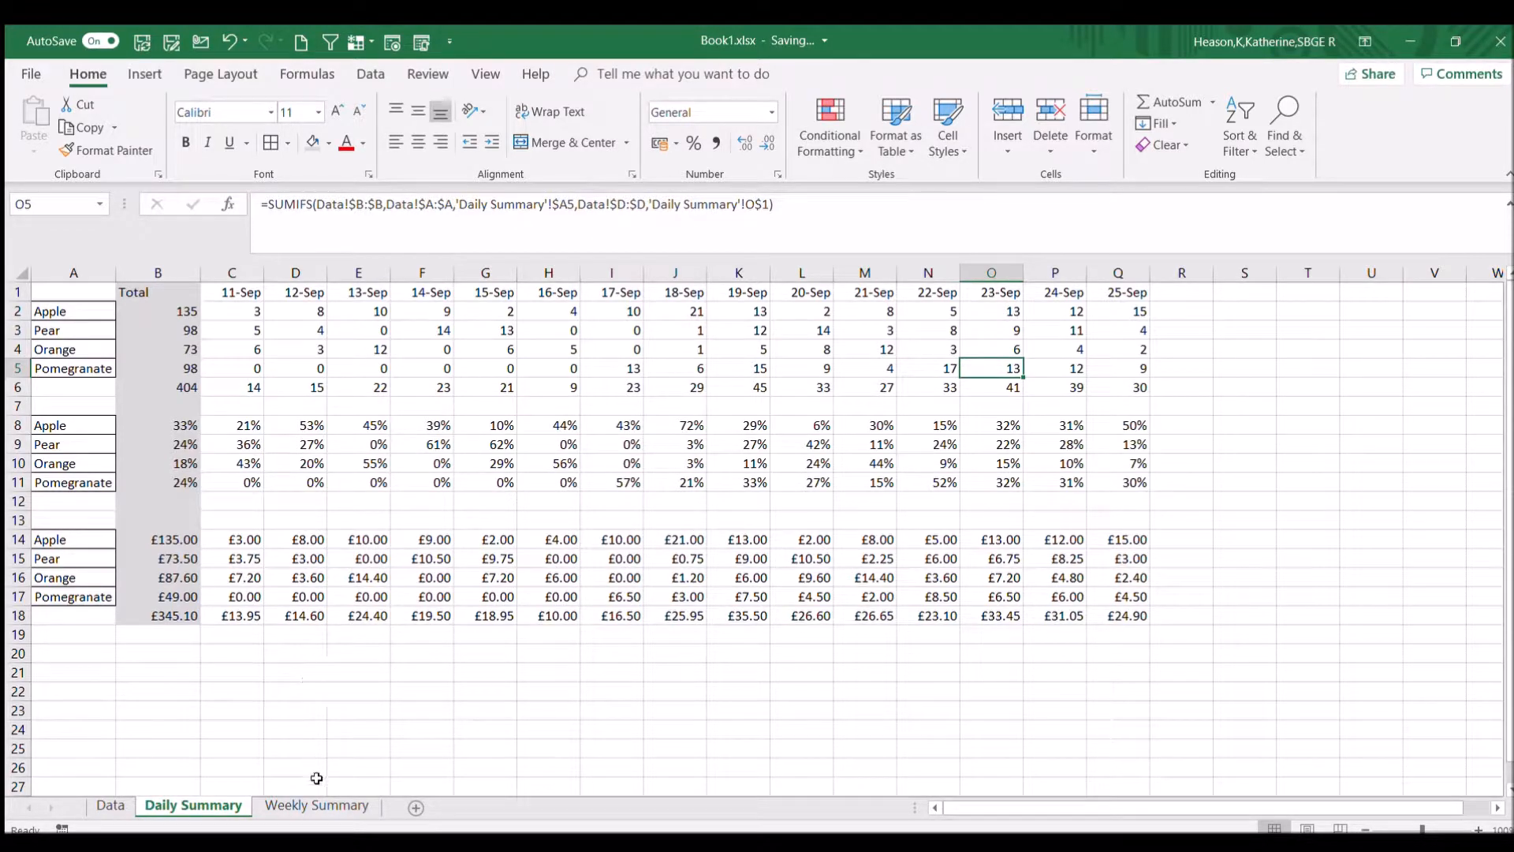
left_click(316, 805)
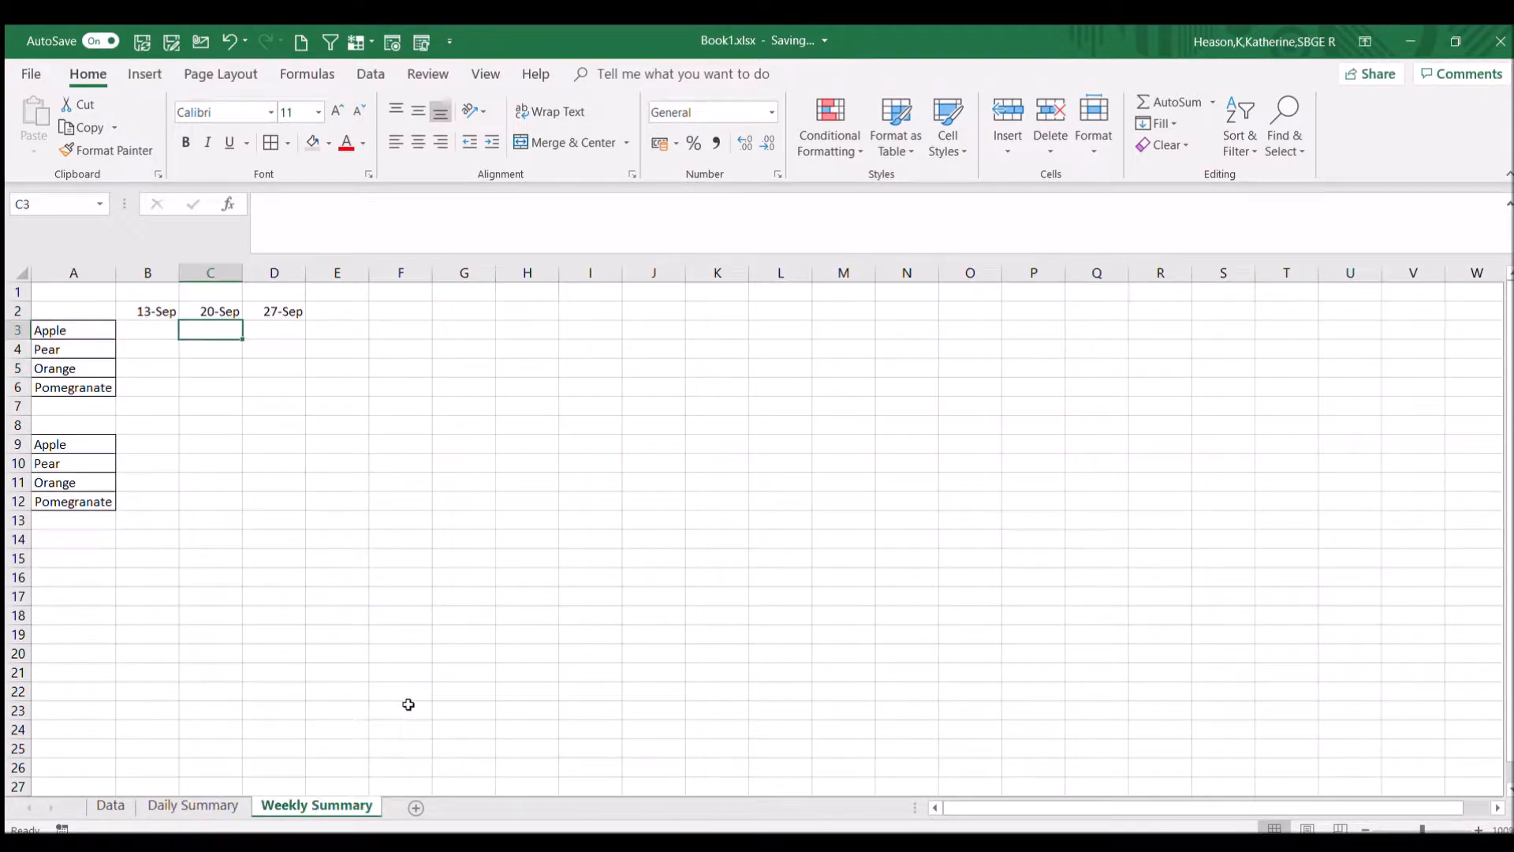
left_click(197, 805)
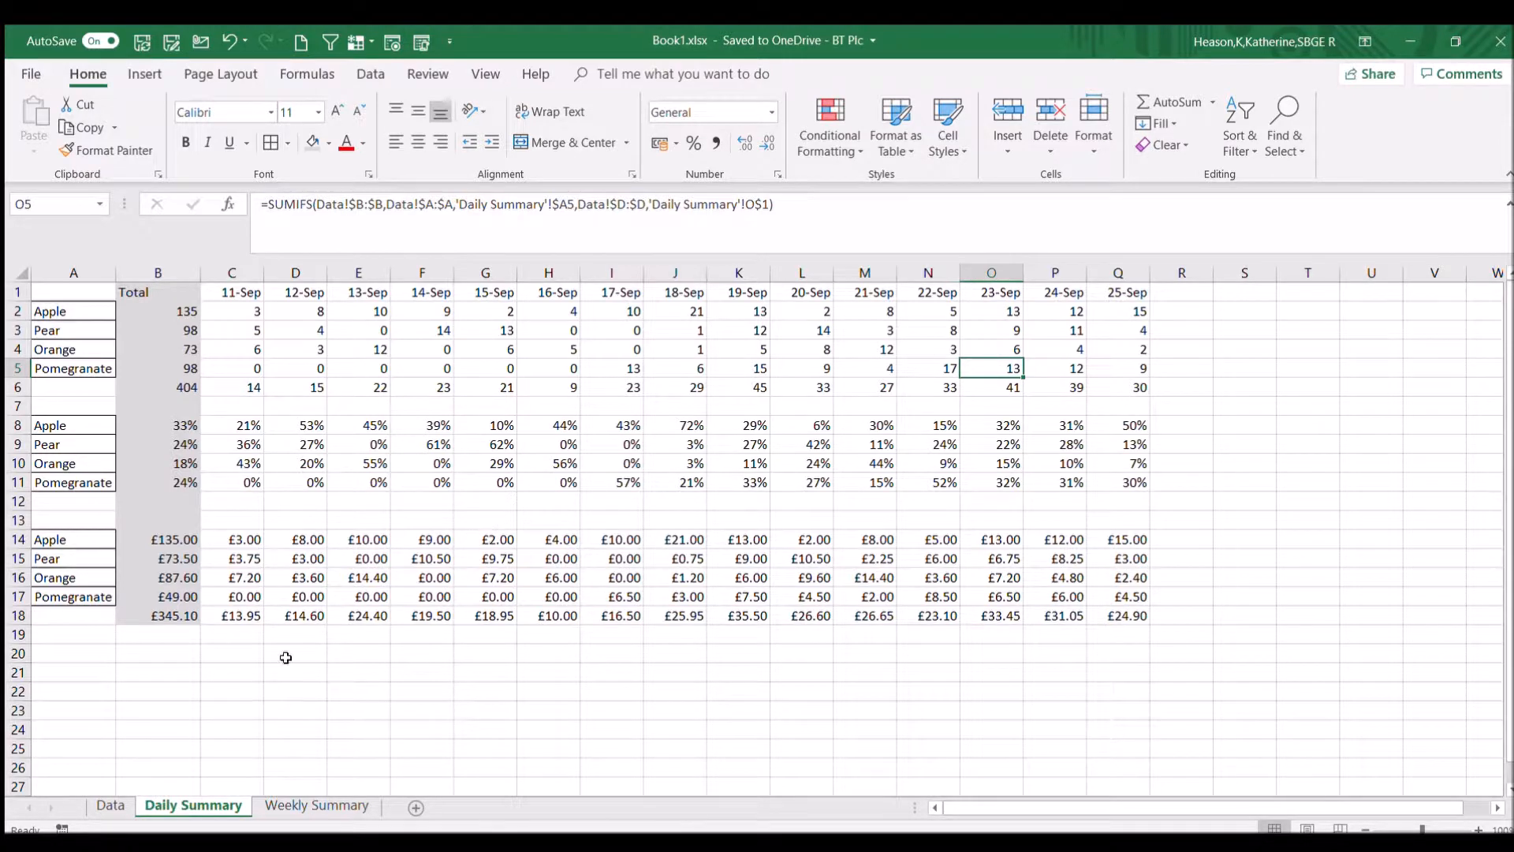
left_click(288, 805)
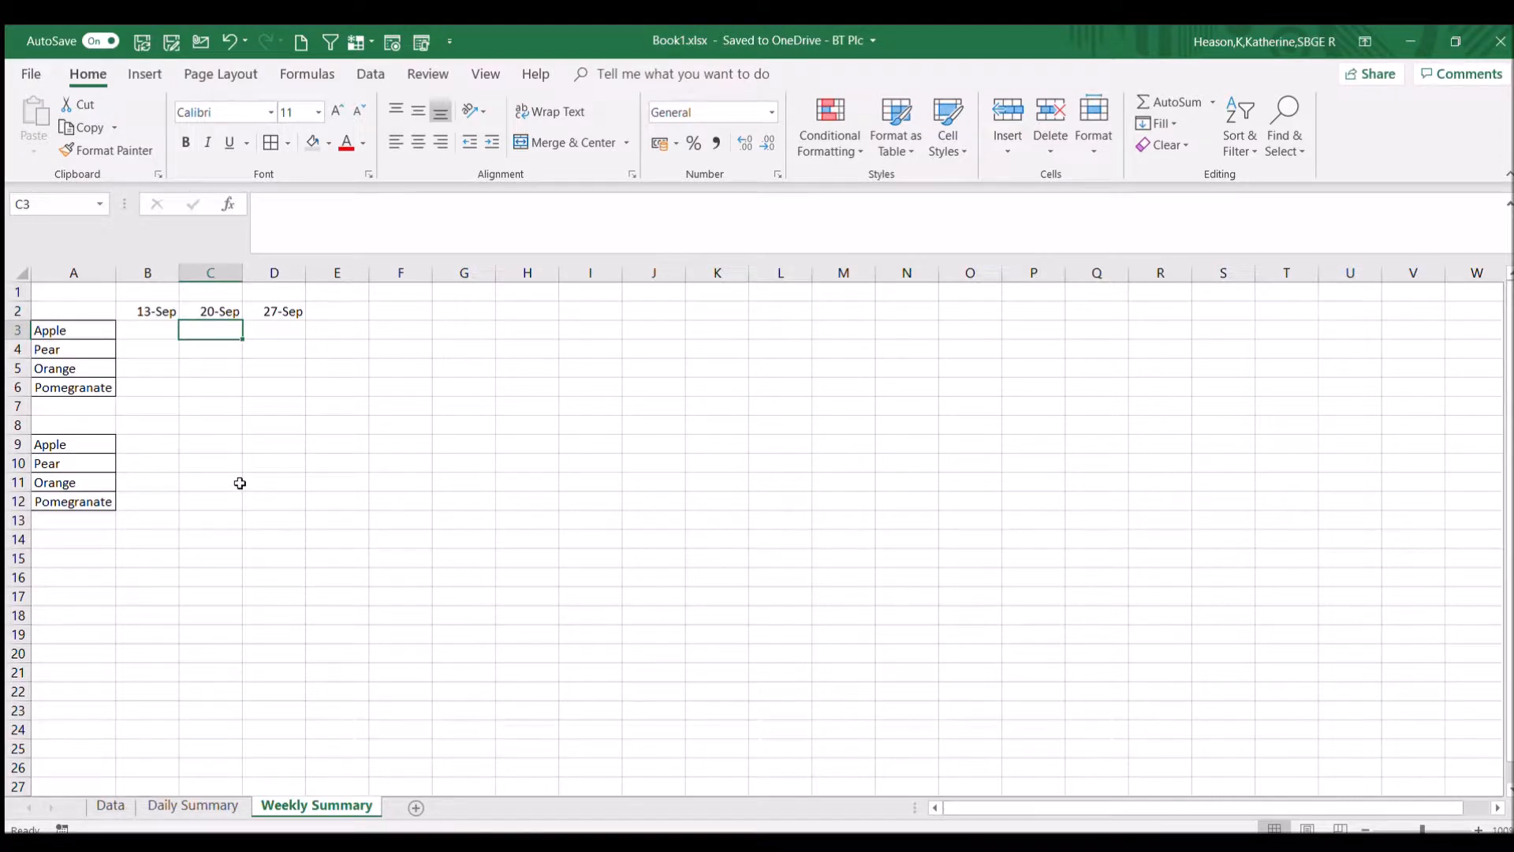
left_click(157, 325)
left_click(153, 309)
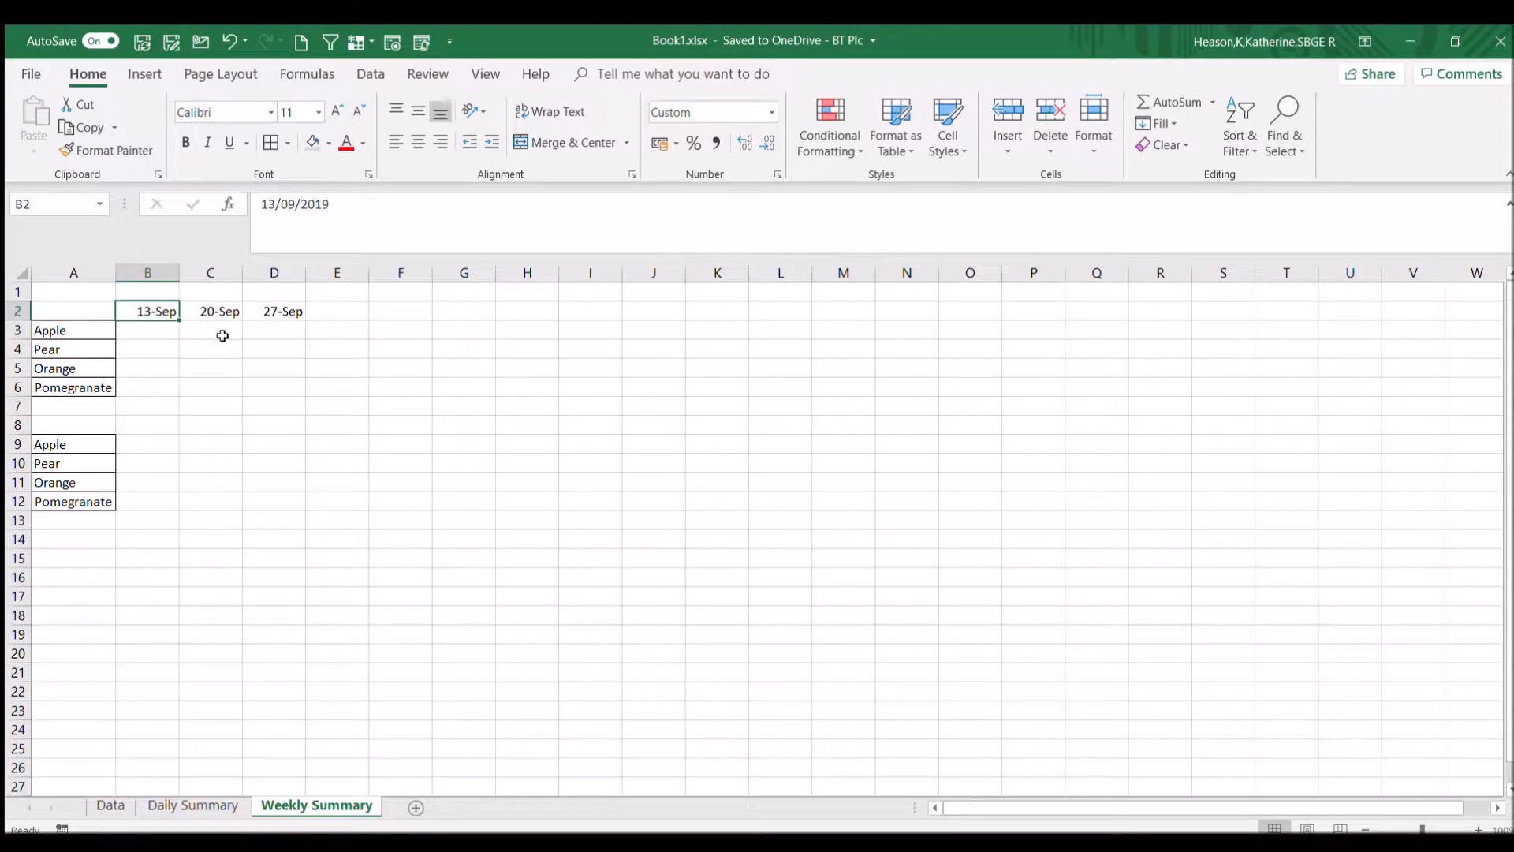
left_click(161, 330)
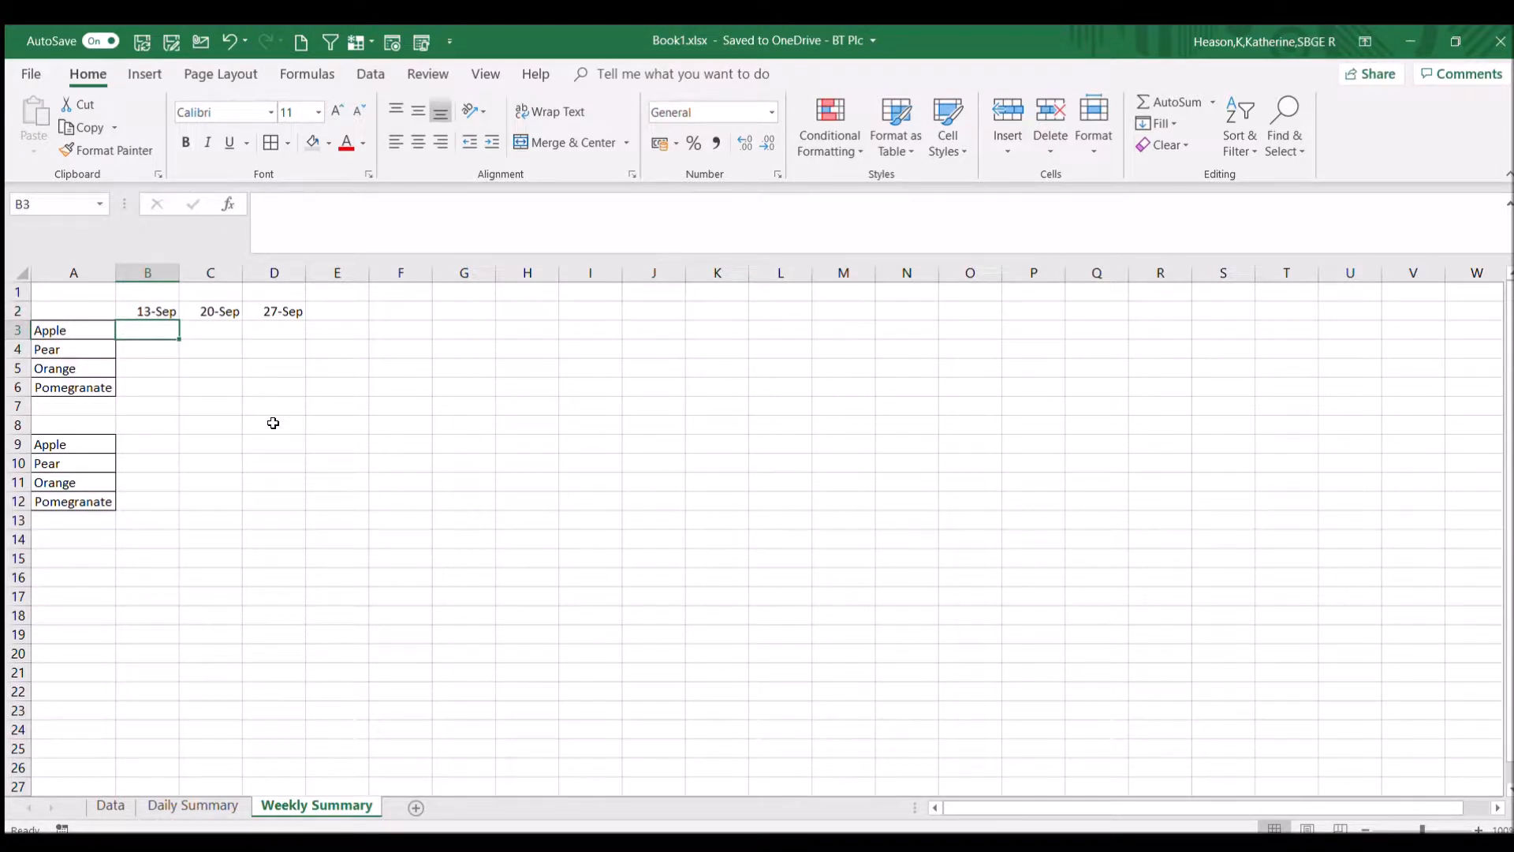
Step: Examine the first sales record on the Data sheet and the blank column E beside the sale dates
left_click(111, 806)
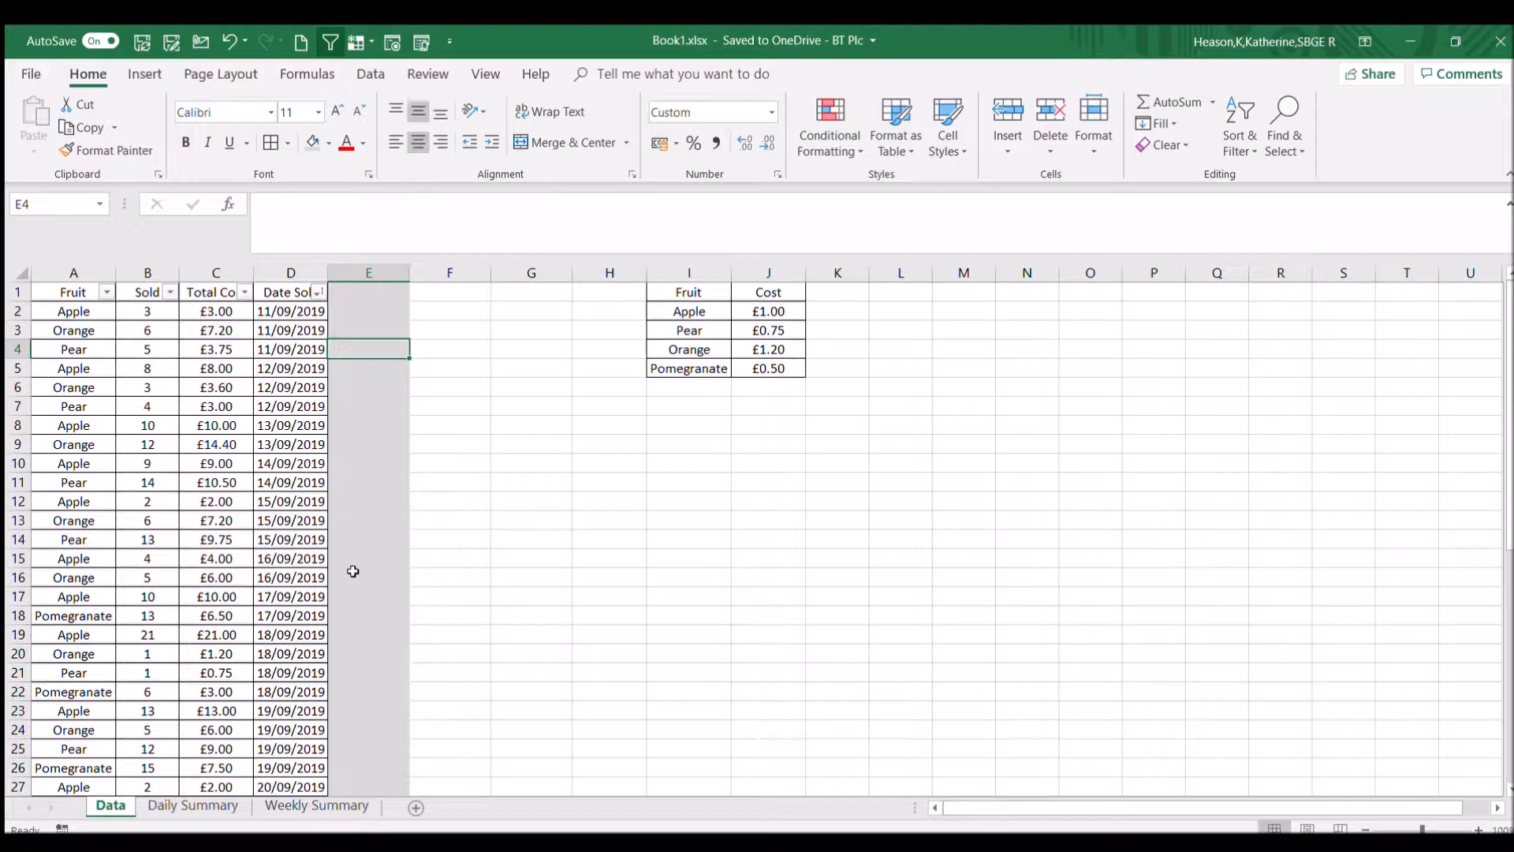
left_click(364, 293)
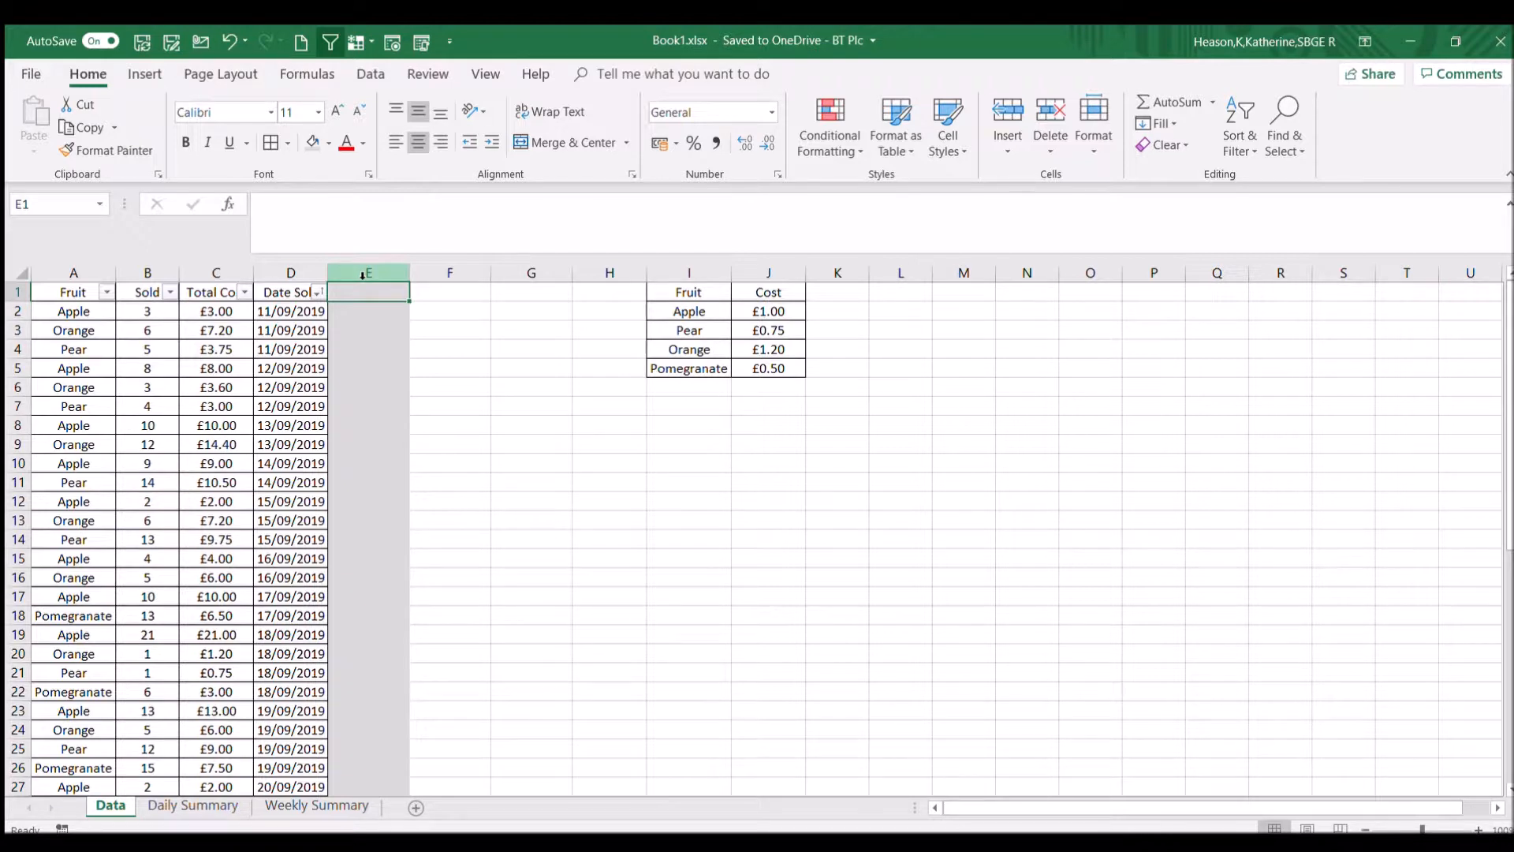
key("Return")
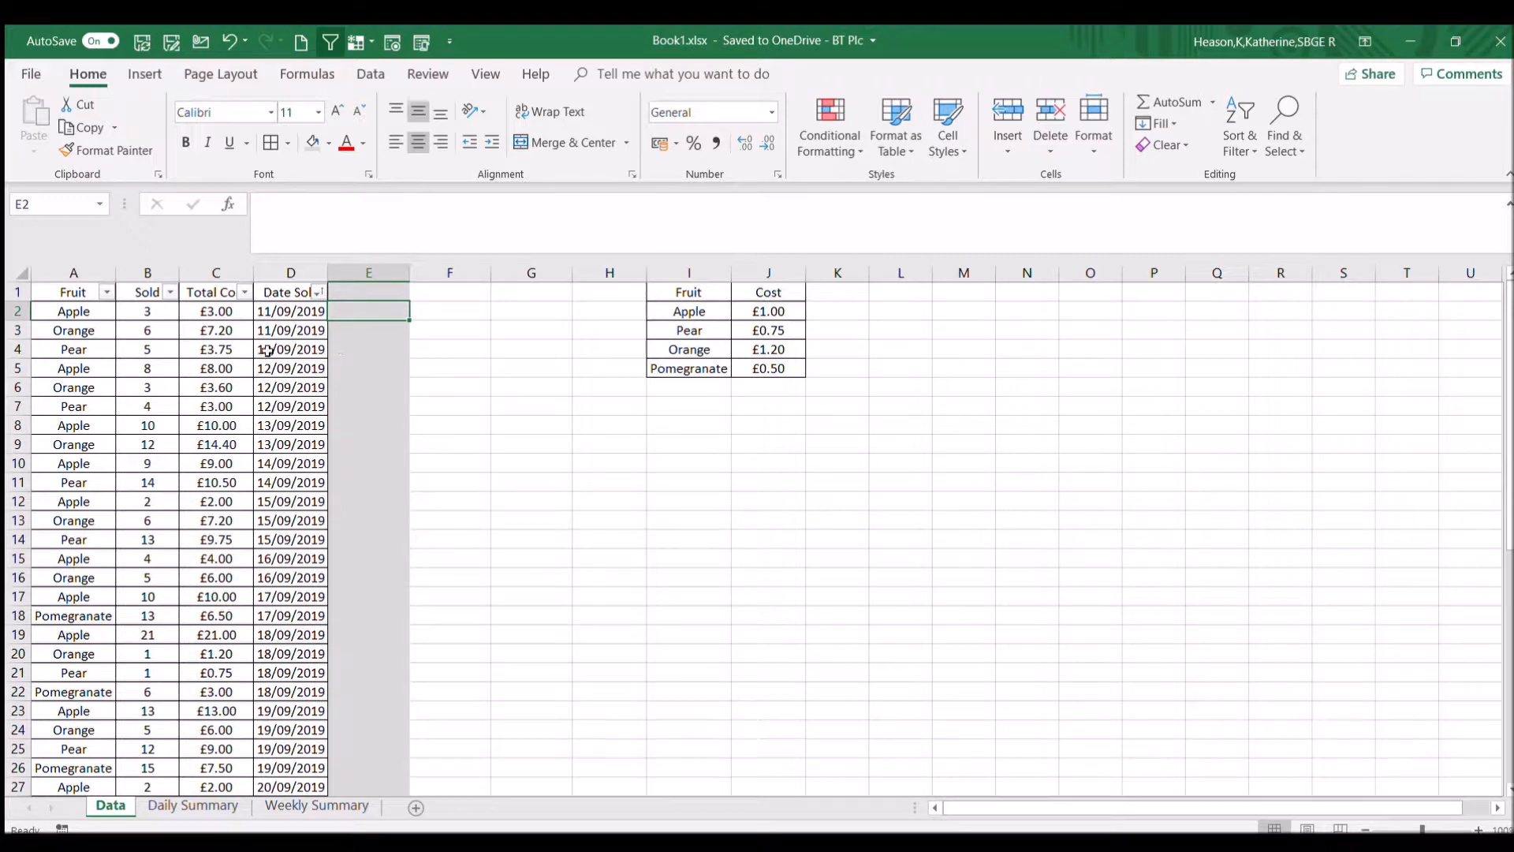
left_click_drag(102, 311, 296, 311)
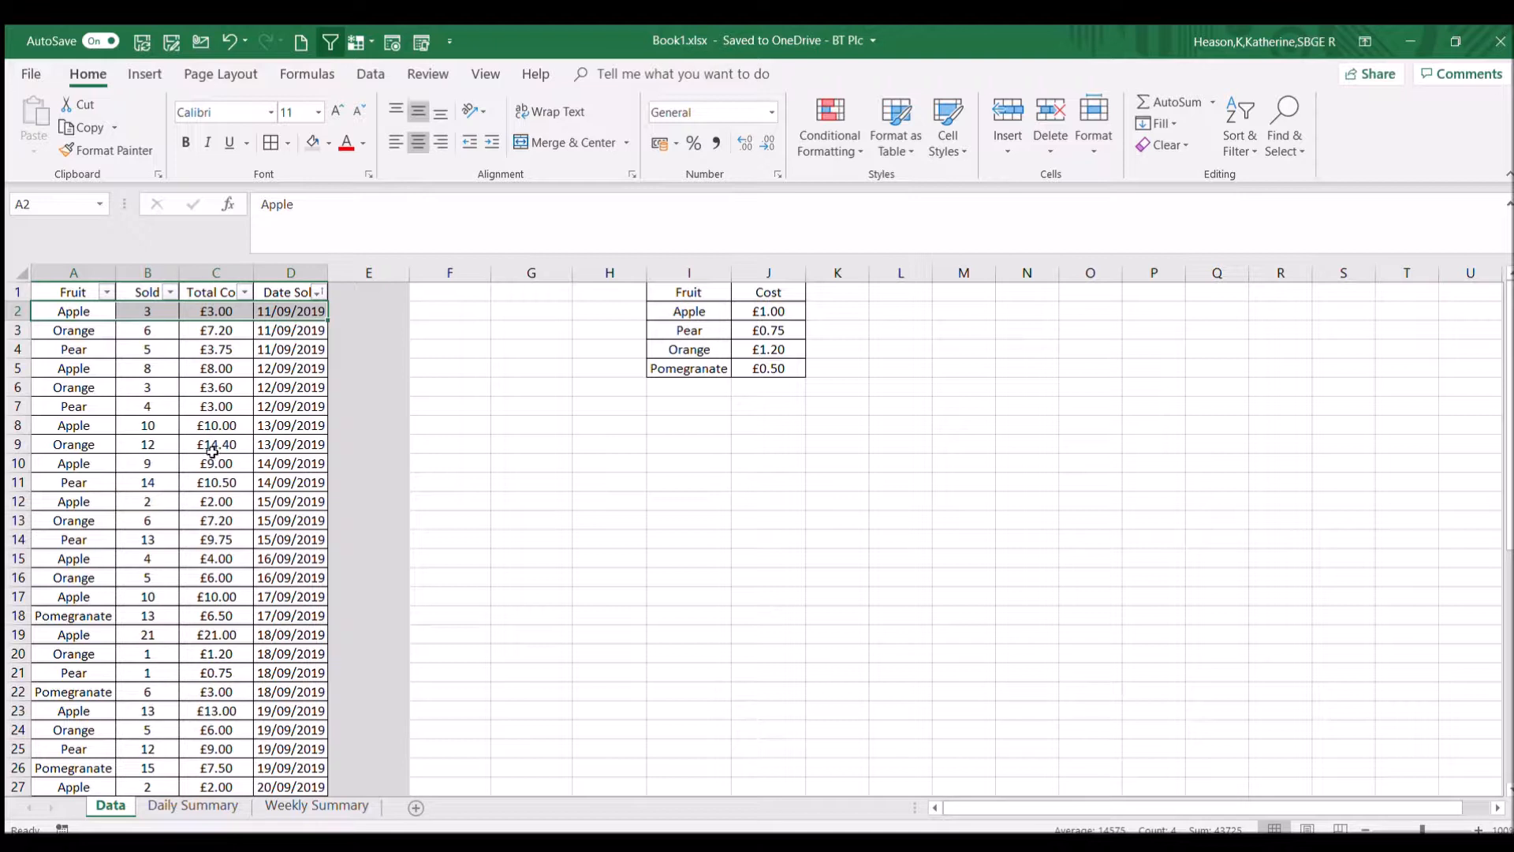
left_click(371, 317)
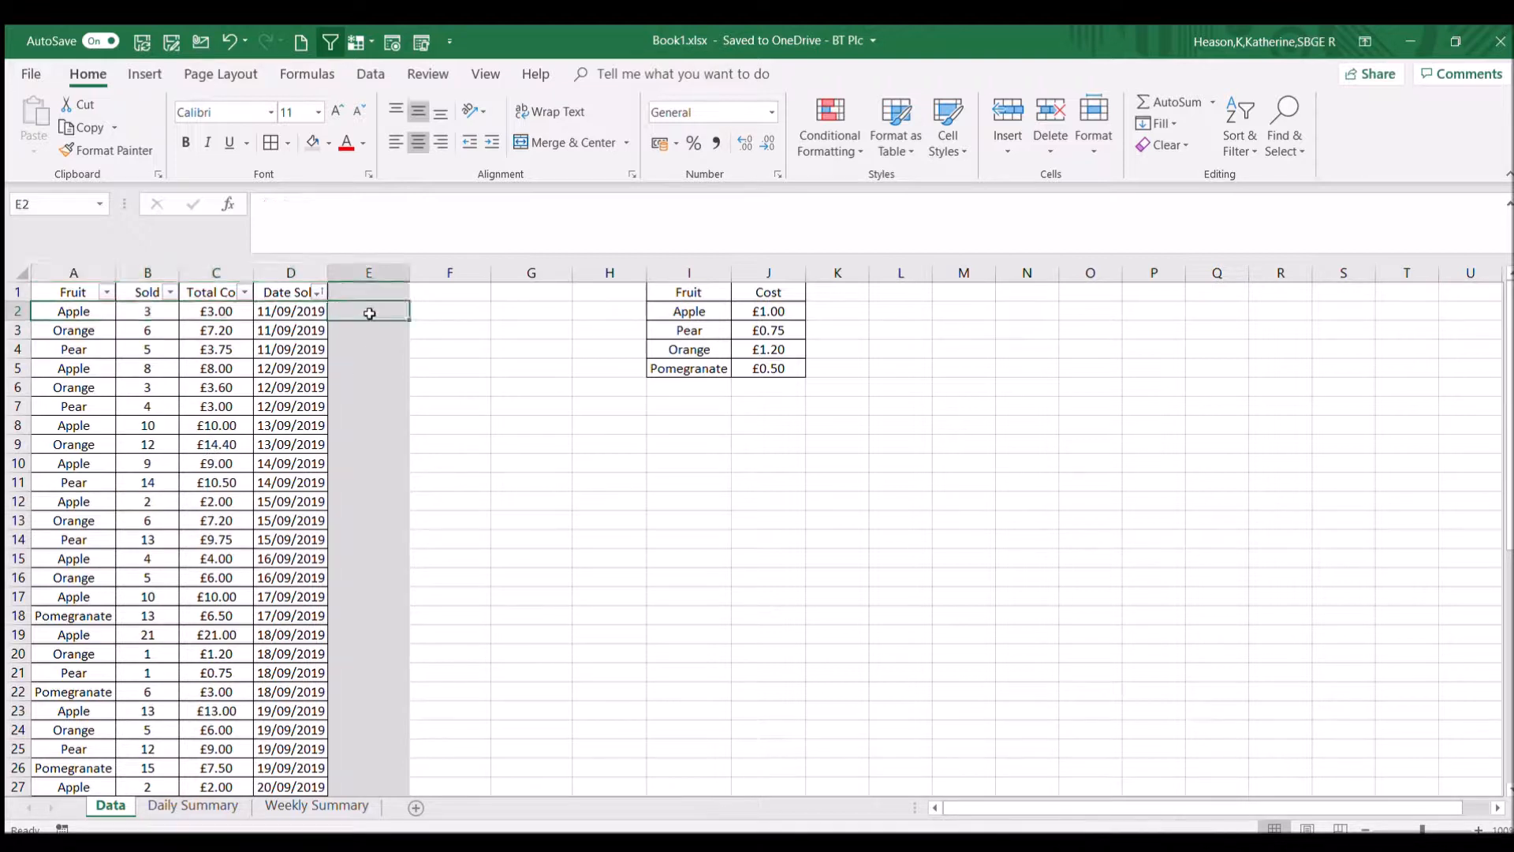
left_click(412, 328)
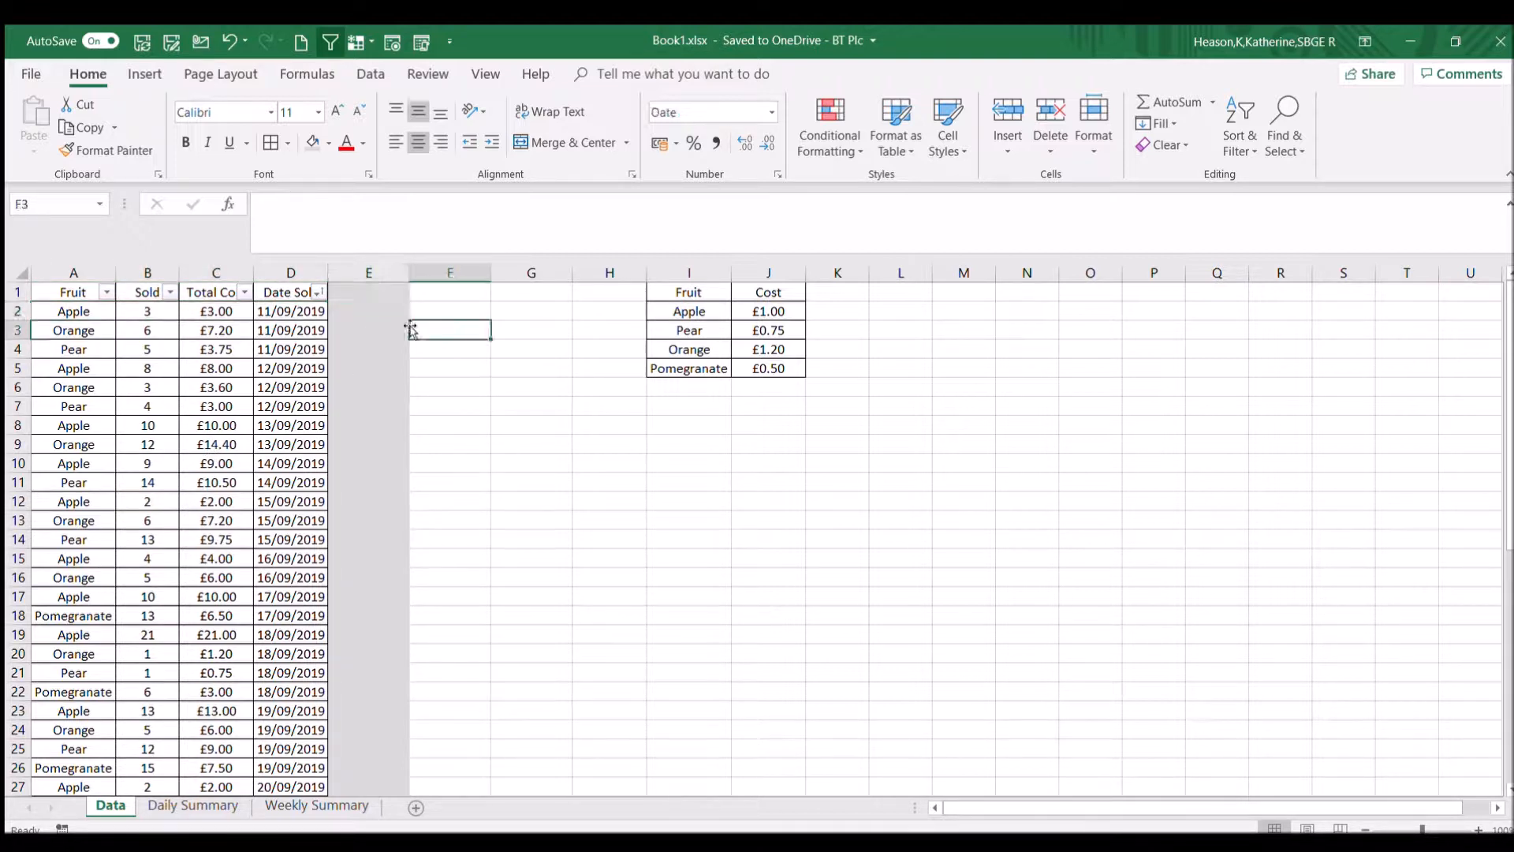
Step: Enter =MONTH(D2) in cell E2 to extract the month of the first sale date
left_click(369, 311)
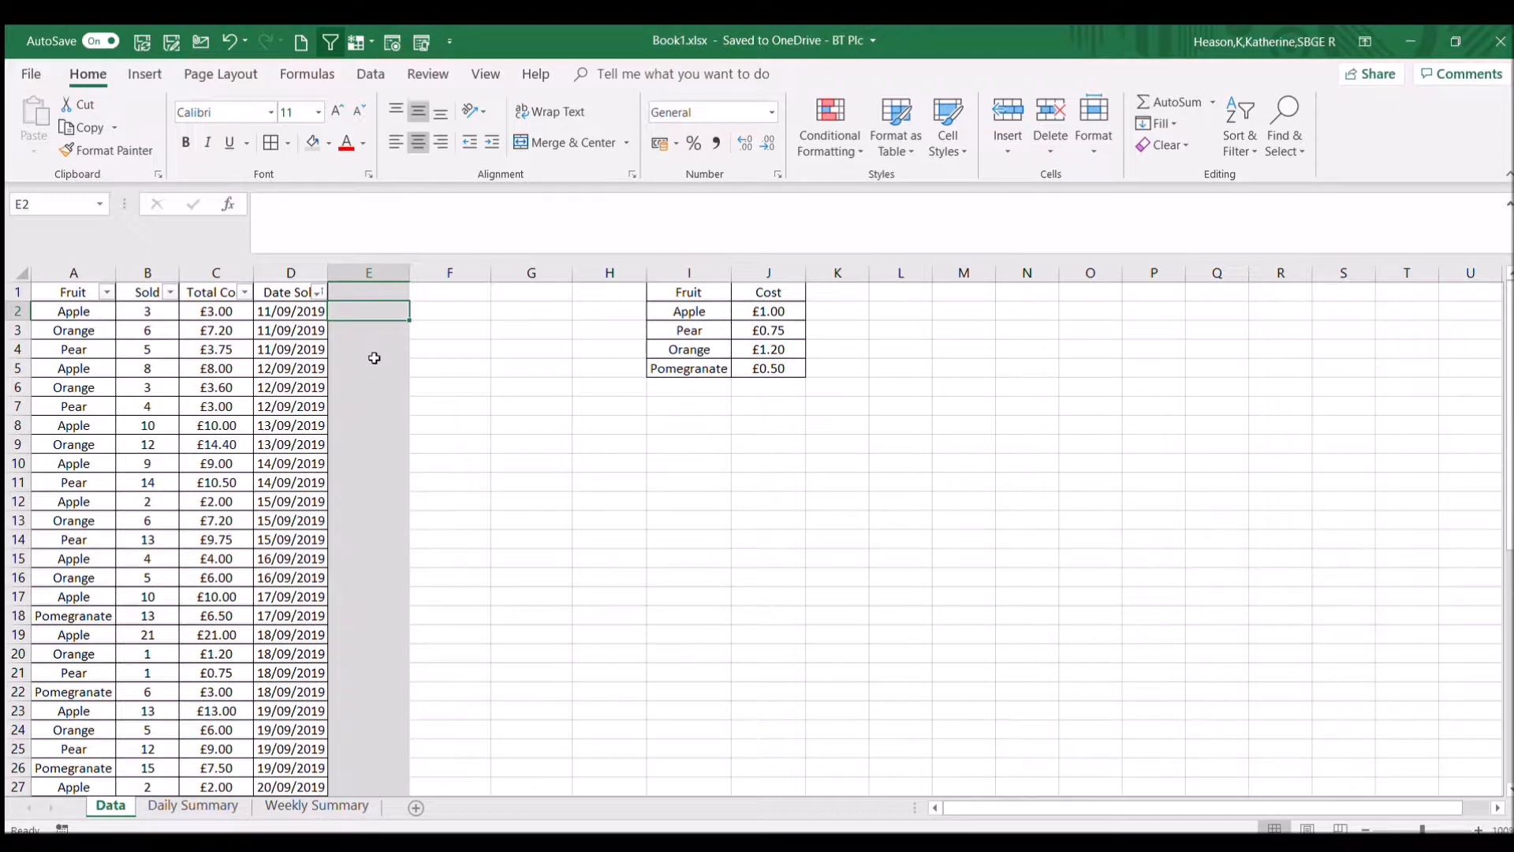
type("=")
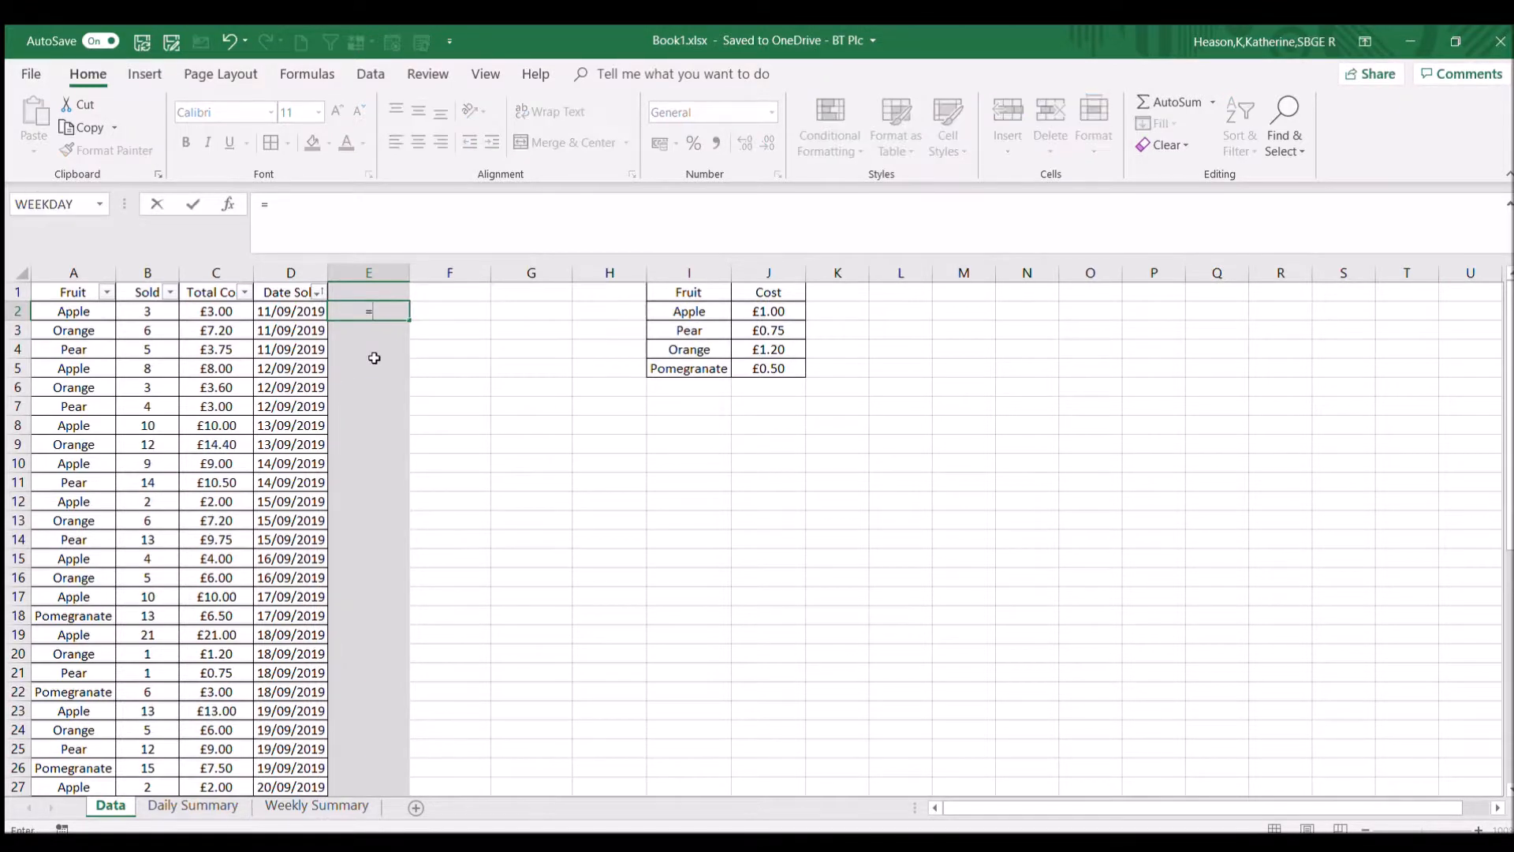
type("month(")
left_click(267, 310)
type(")")
key("Return")
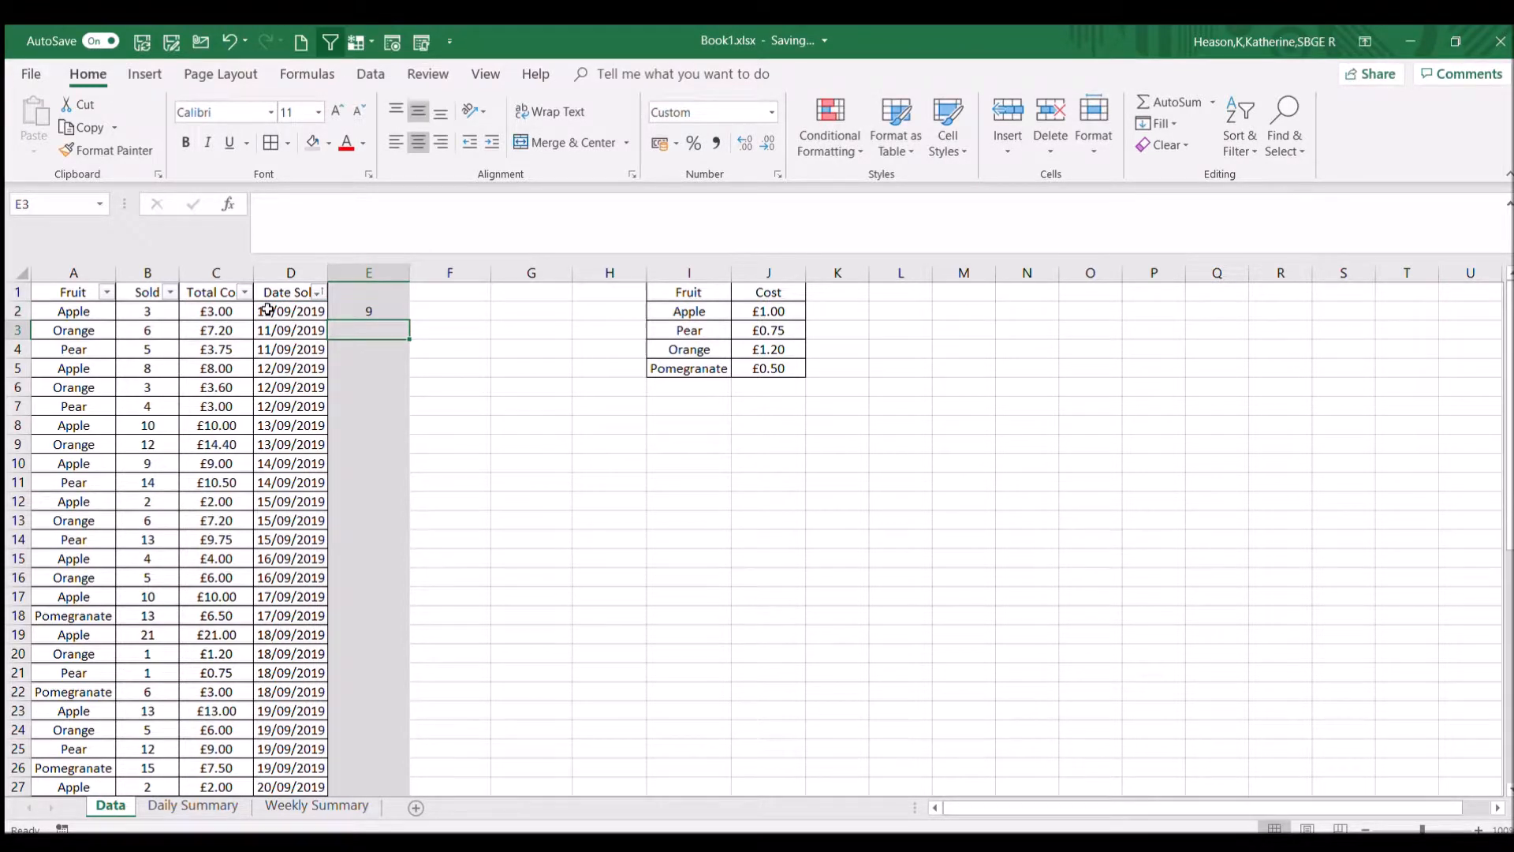
Step: Replace the formula in E2 with =YEAR(D2) to extract the year of the first sale date
left_click(388, 309)
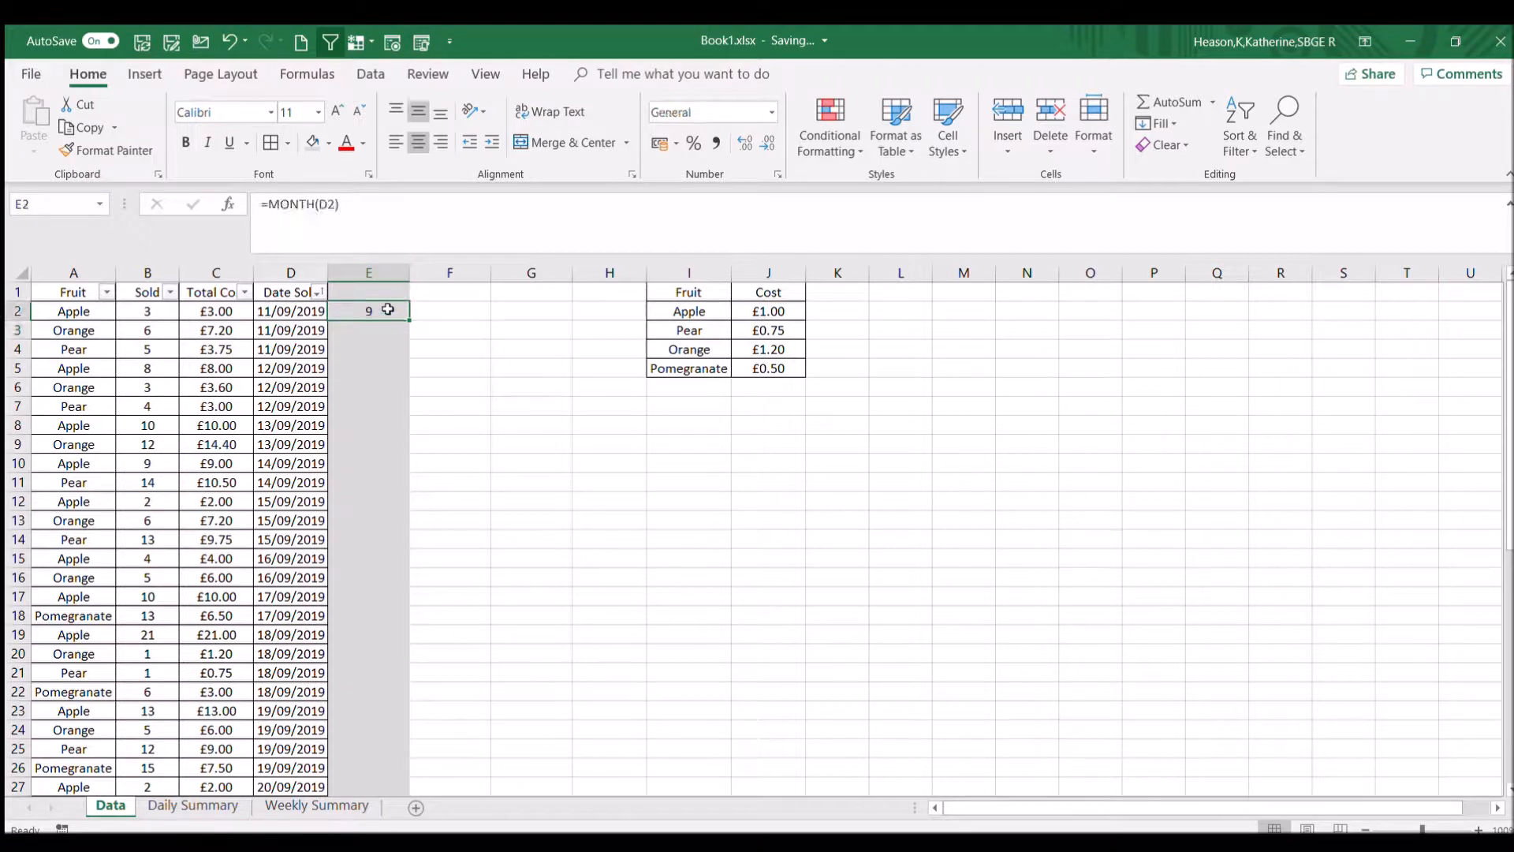
double_click(388, 310)
key("Escape")
type("=year(")
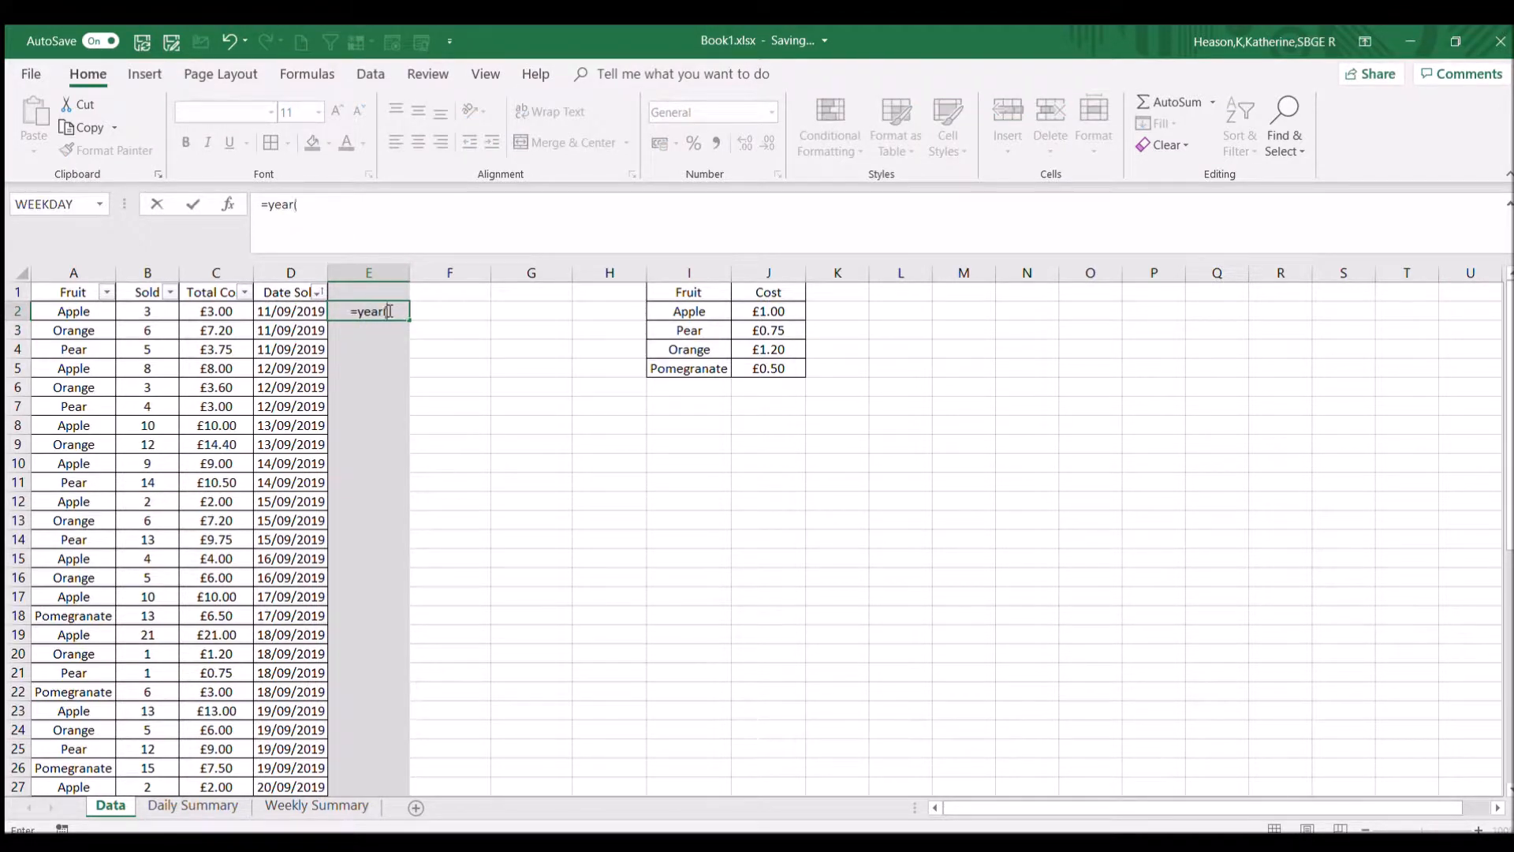
left_click(310, 310)
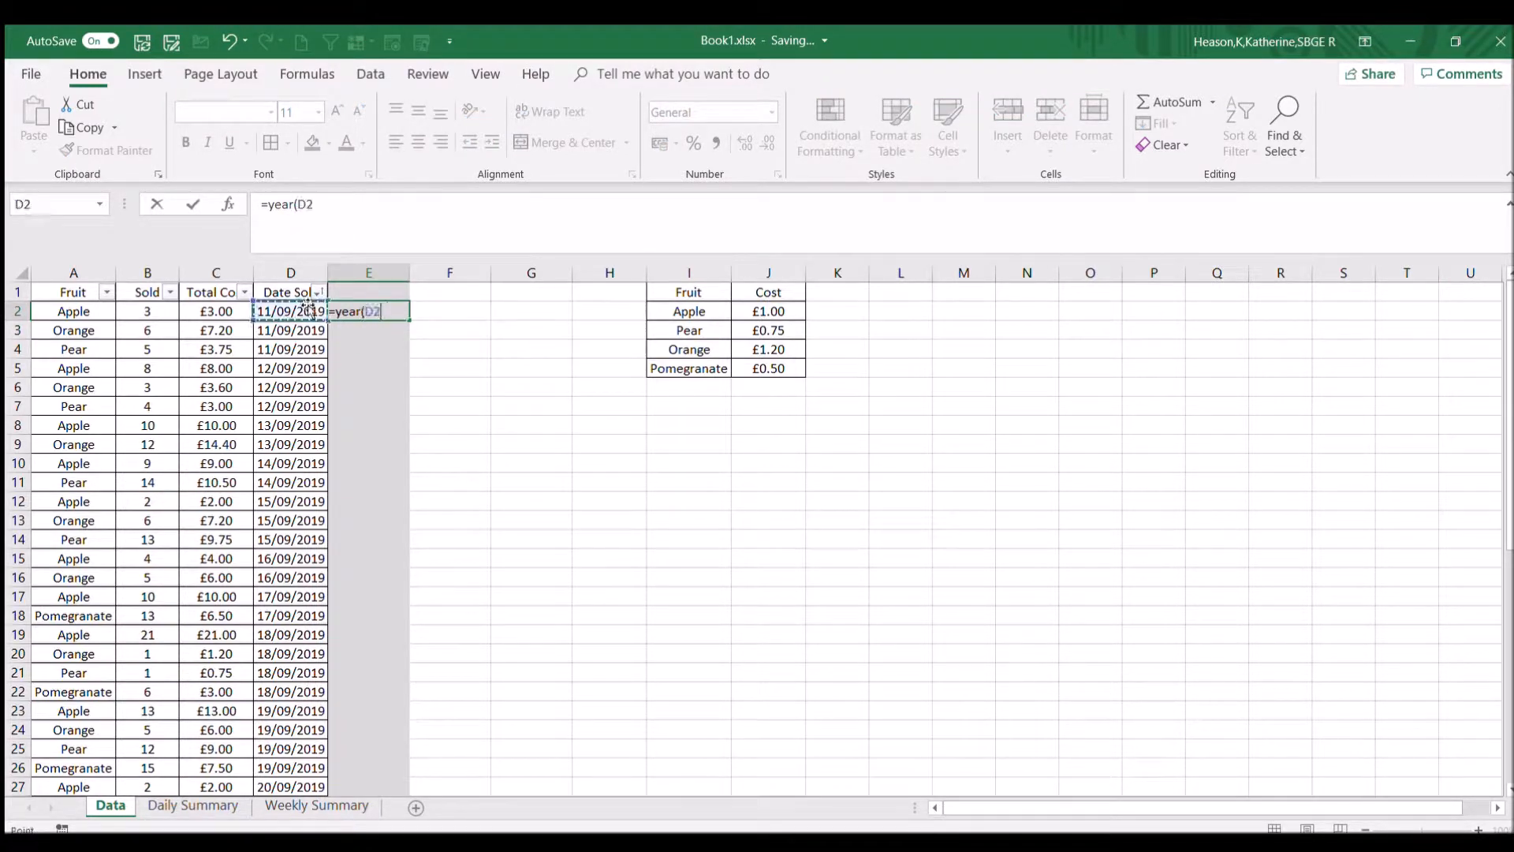
key("Return")
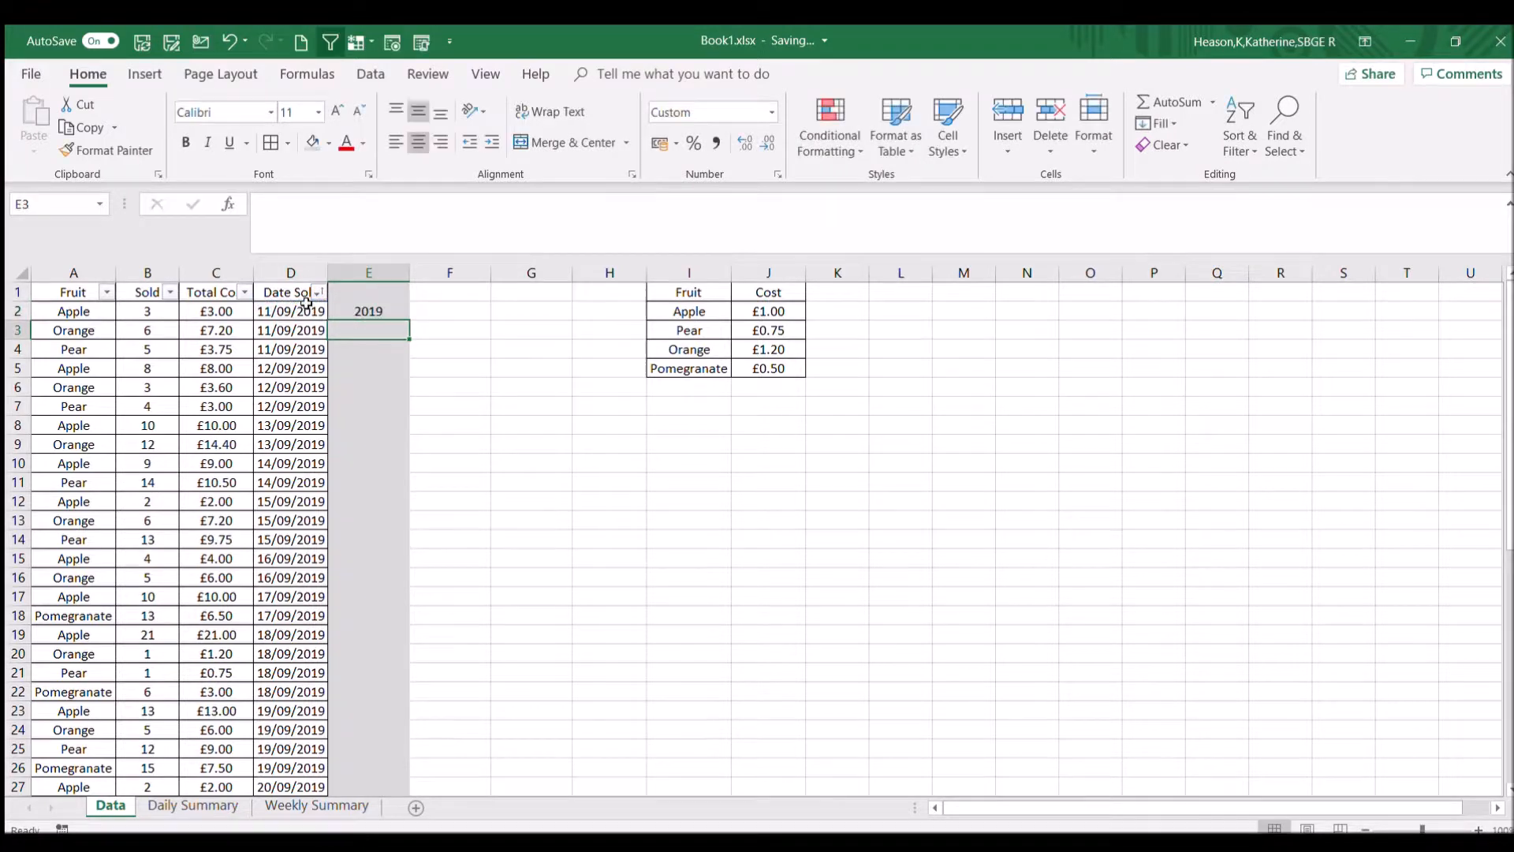
Step: Enter =WEEKNUM(D2,16) in cell E2 and fill it down column E for all sales records
left_click(379, 312)
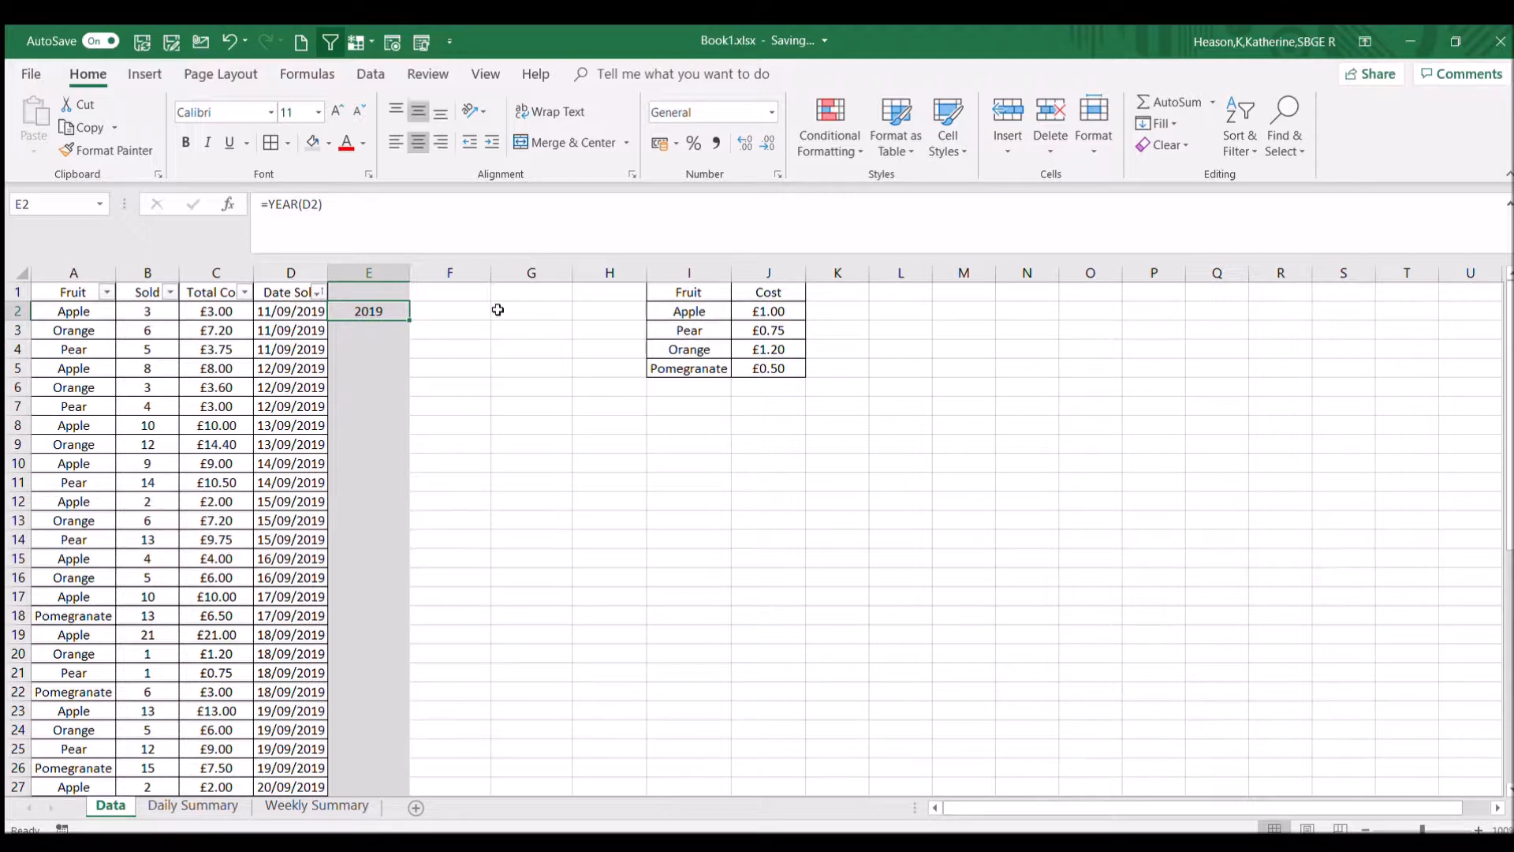
type("=weeknum(")
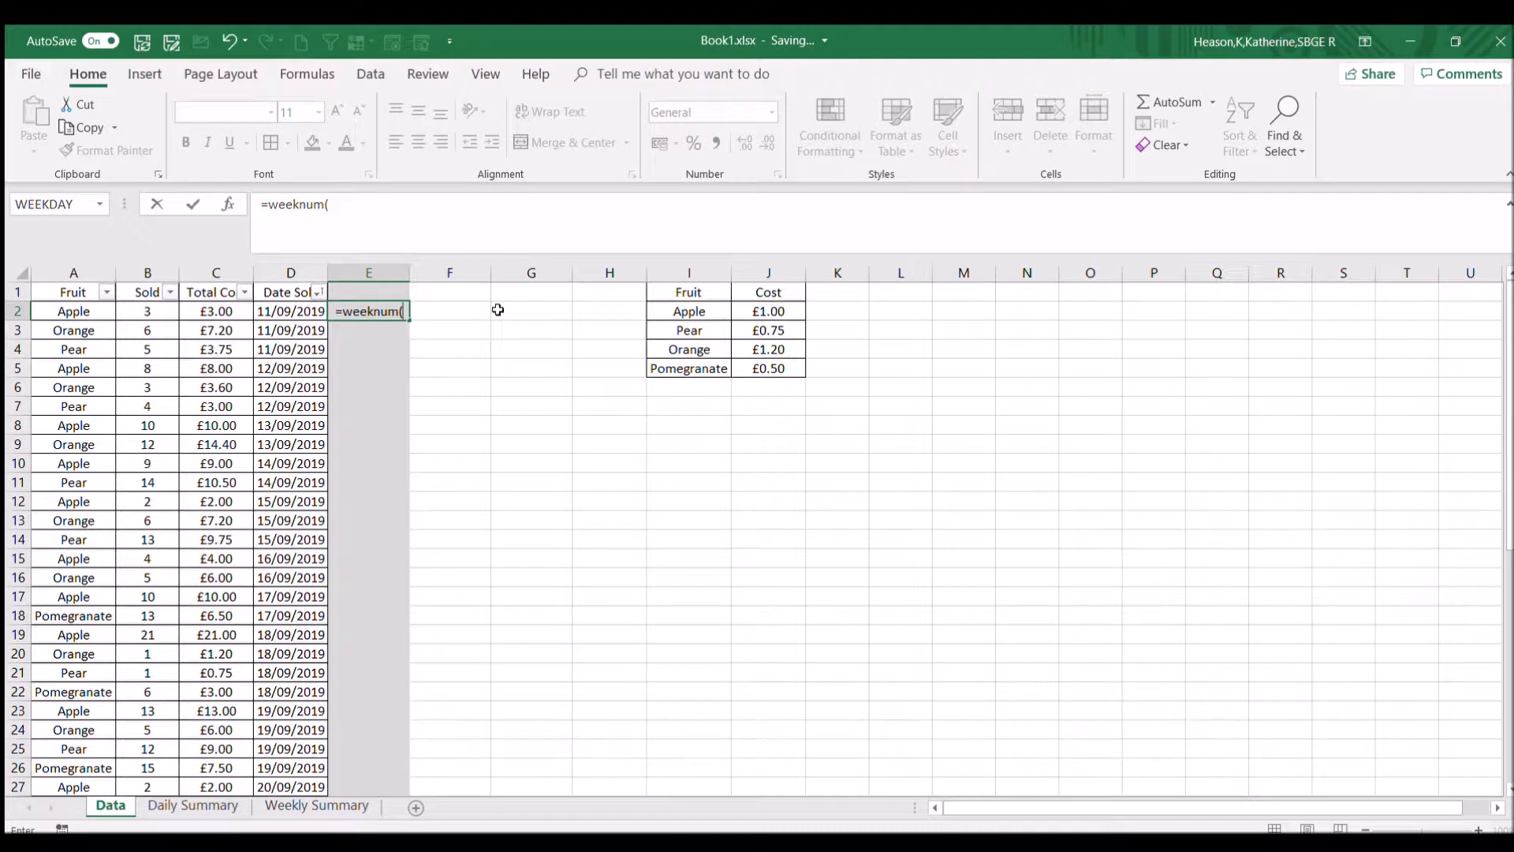
left_click(285, 313)
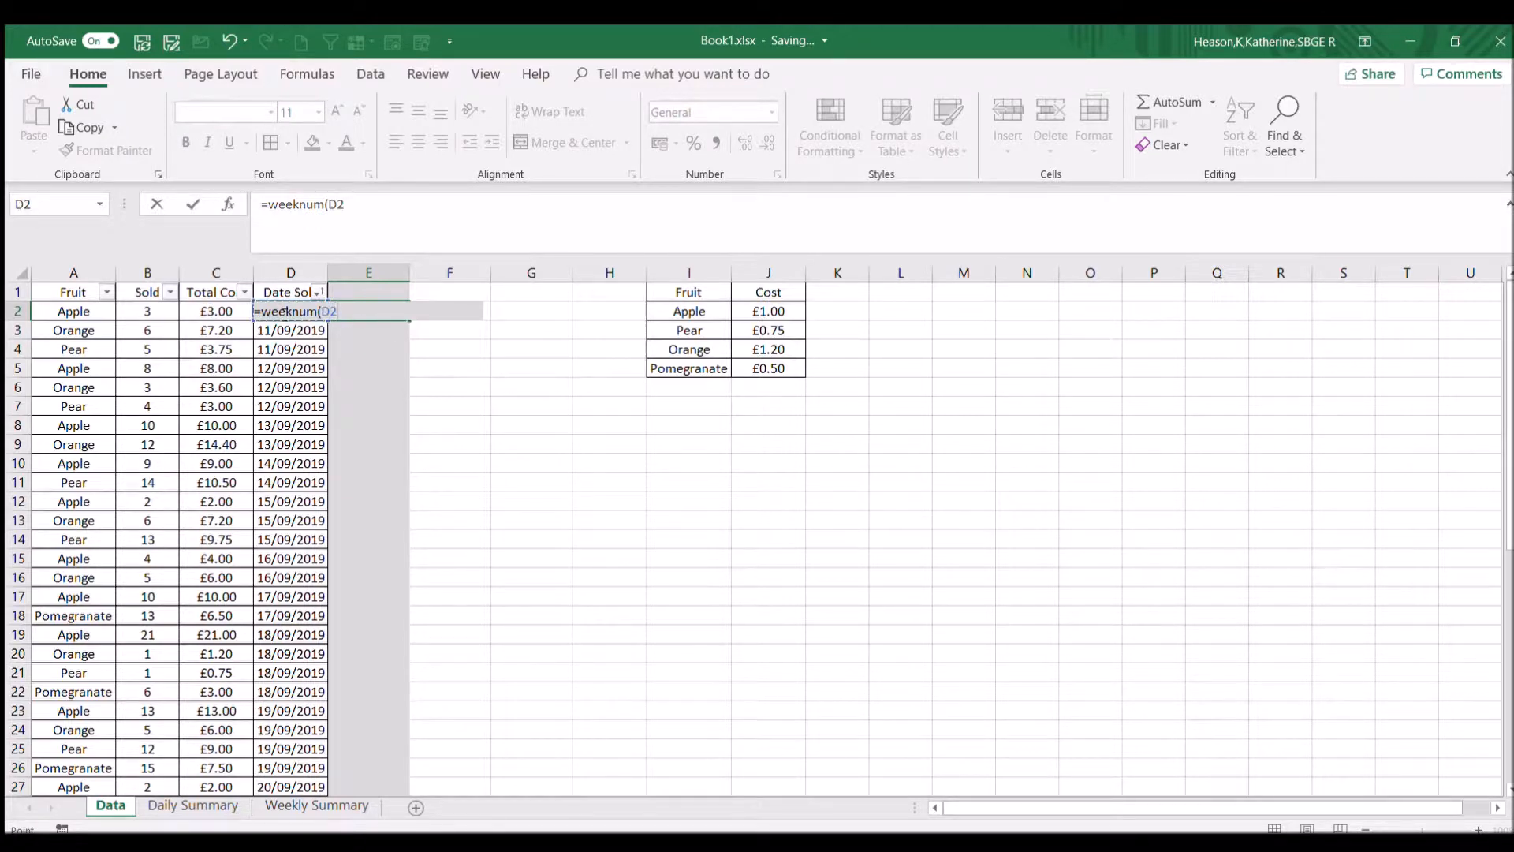
type(",")
type("16)")
key("Return")
left_click(343, 309)
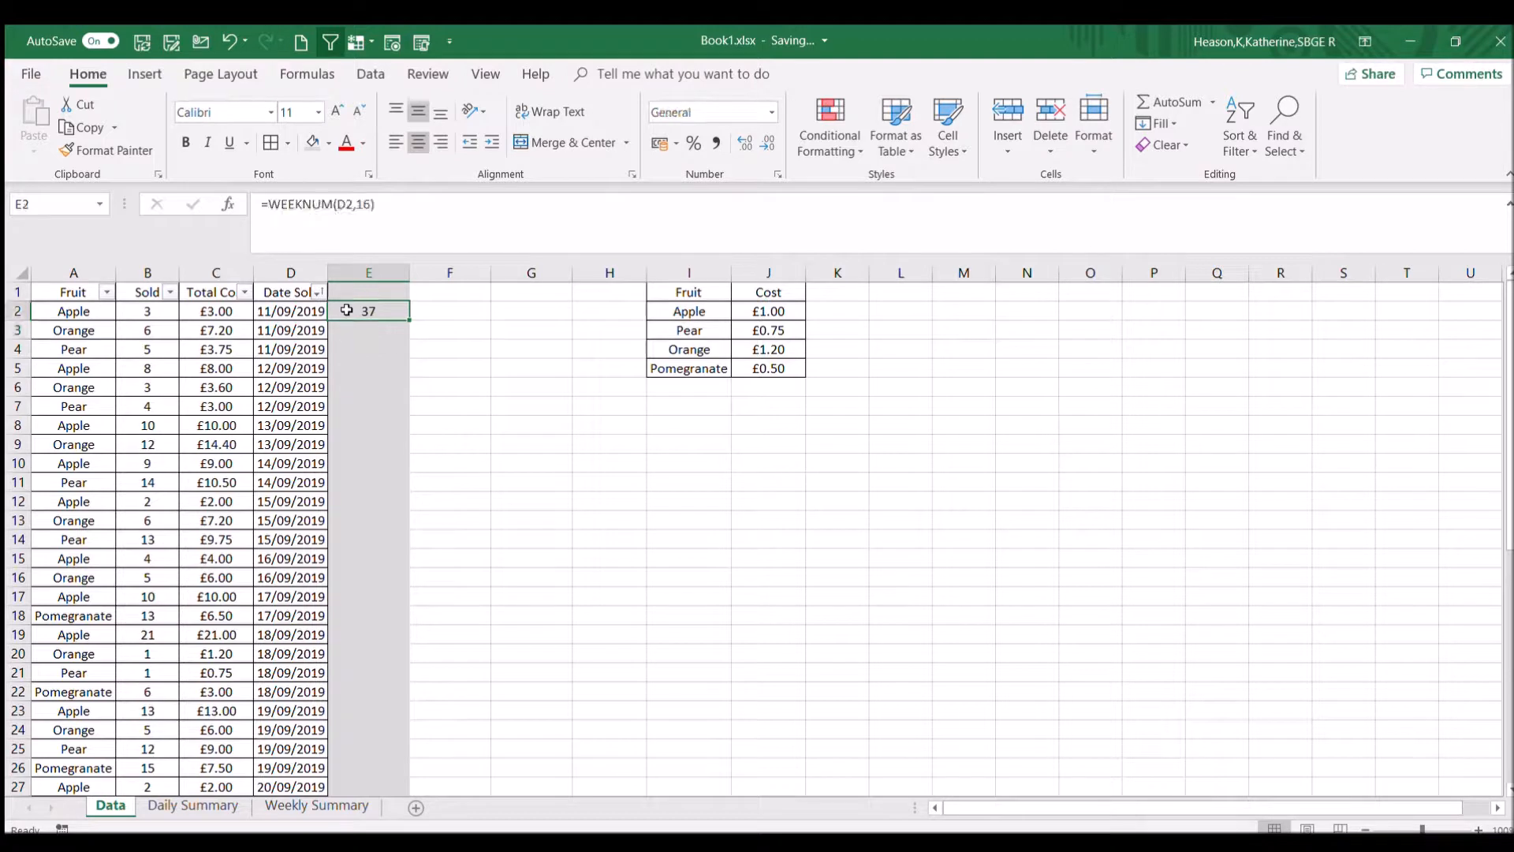
double_click(409, 319)
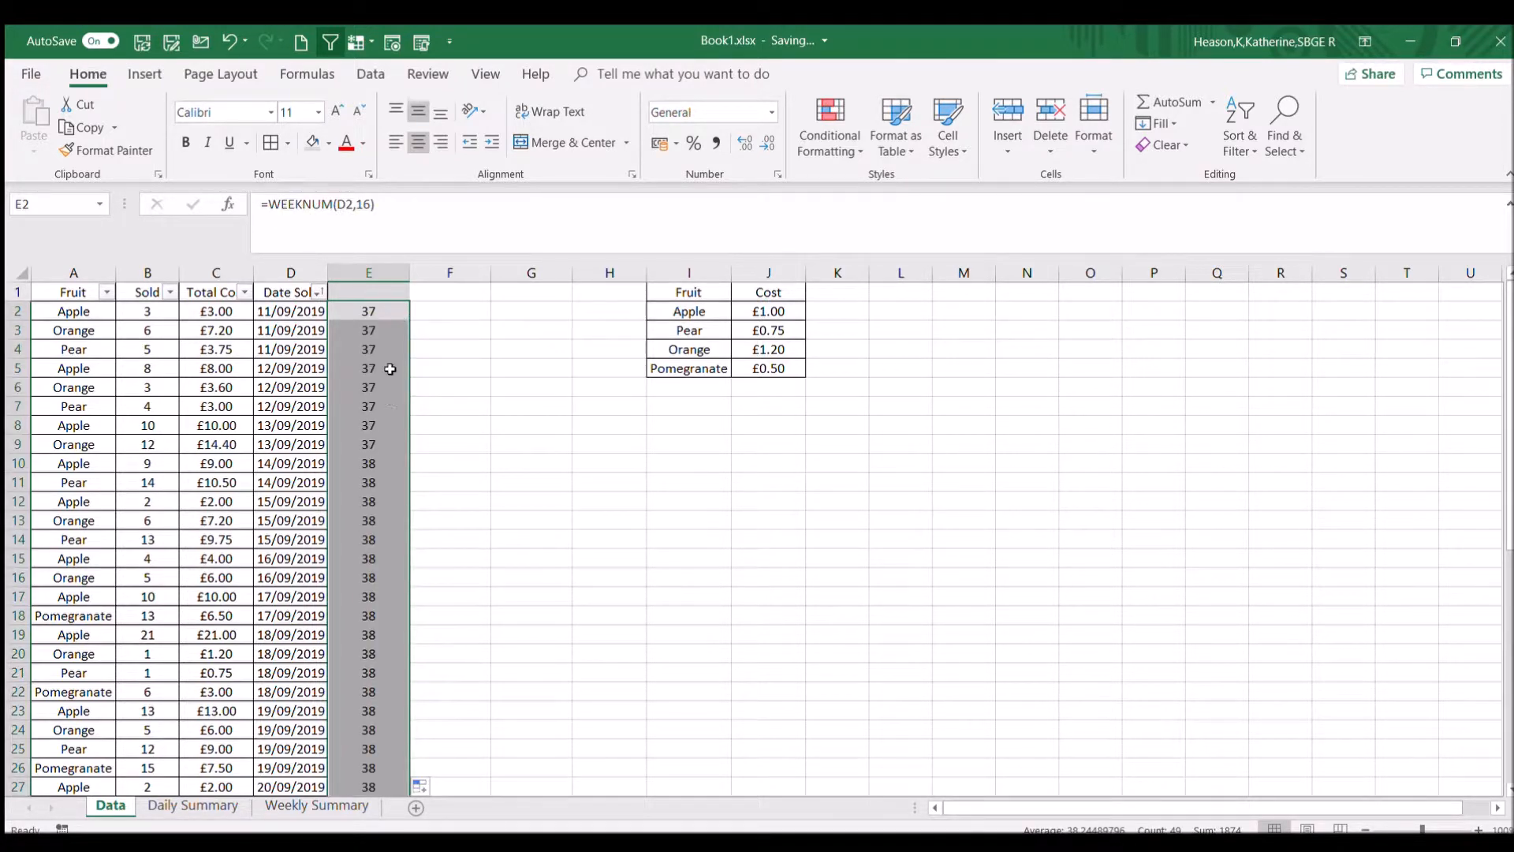
Step: Compare the sale dates in column D with the week numbers in column E across the first two weeks
left_click(368, 310)
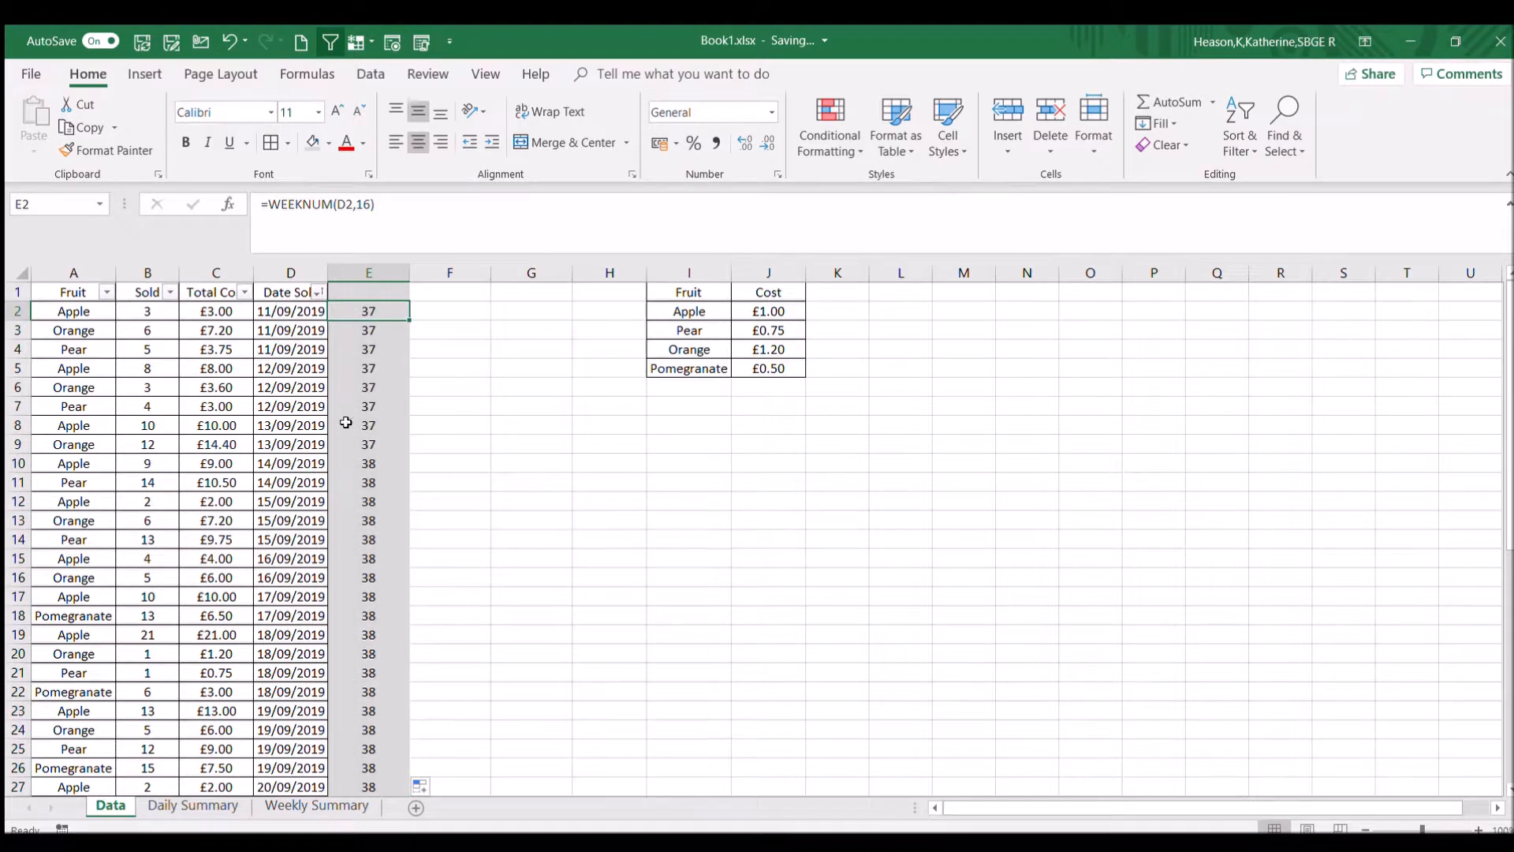
left_click(299, 313)
left_click(295, 385)
left_click(294, 425)
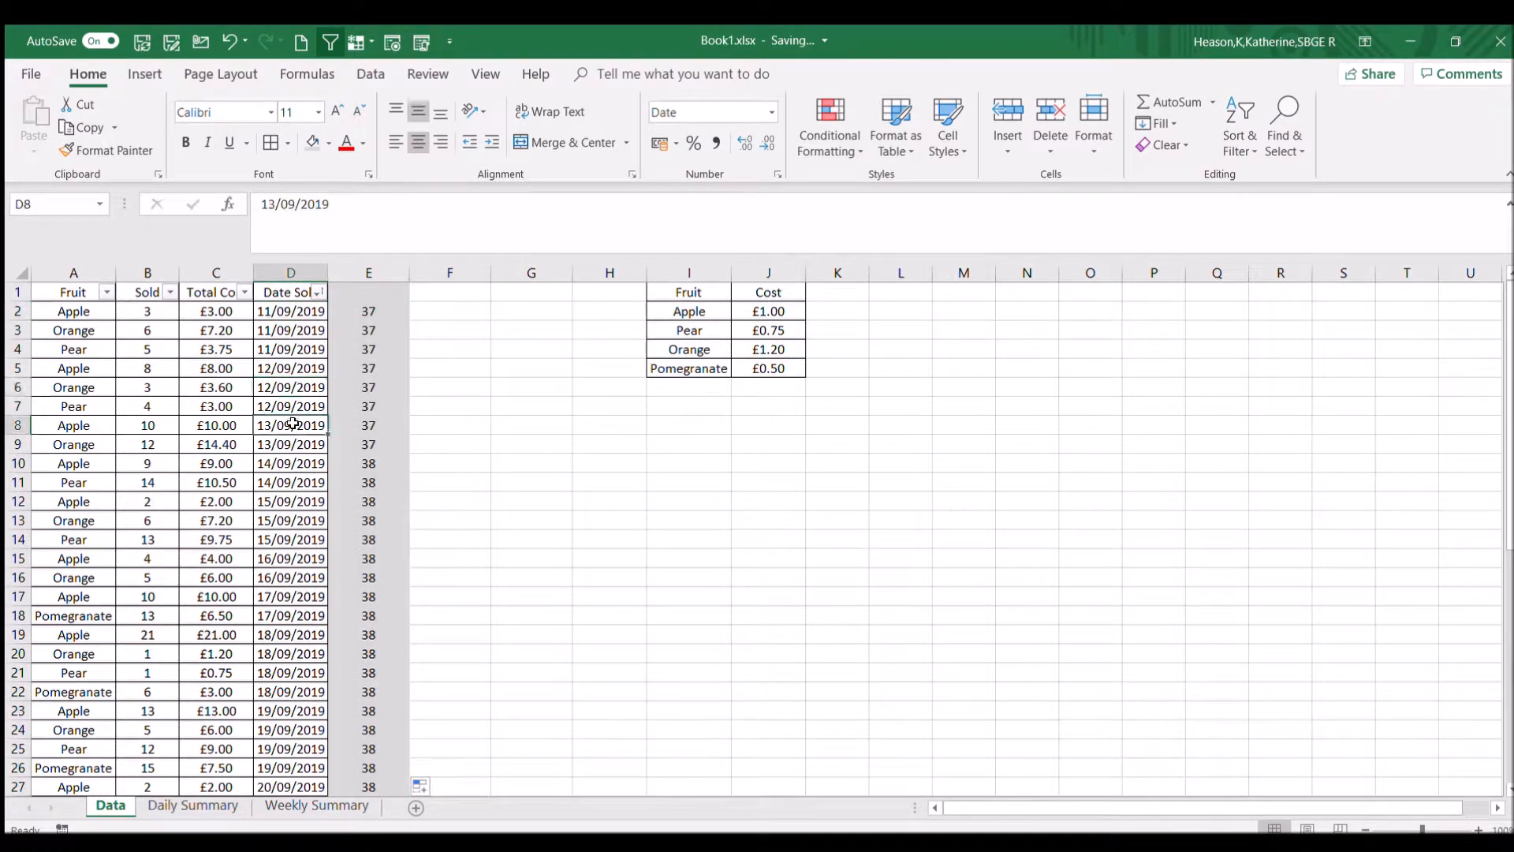
left_click(369, 323)
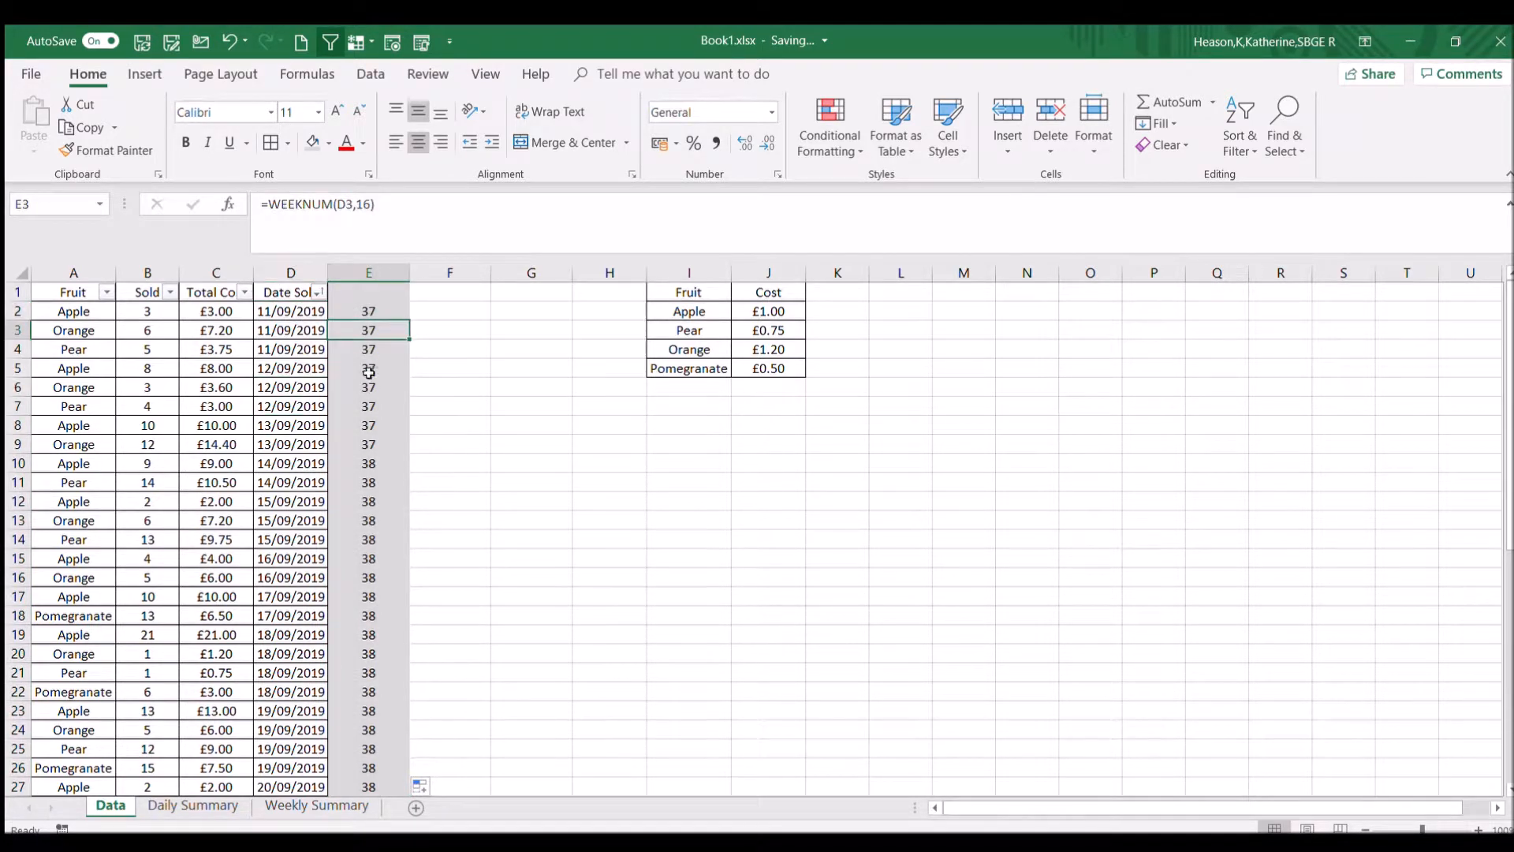
left_click(293, 478)
left_click(289, 503)
left_click(294, 571)
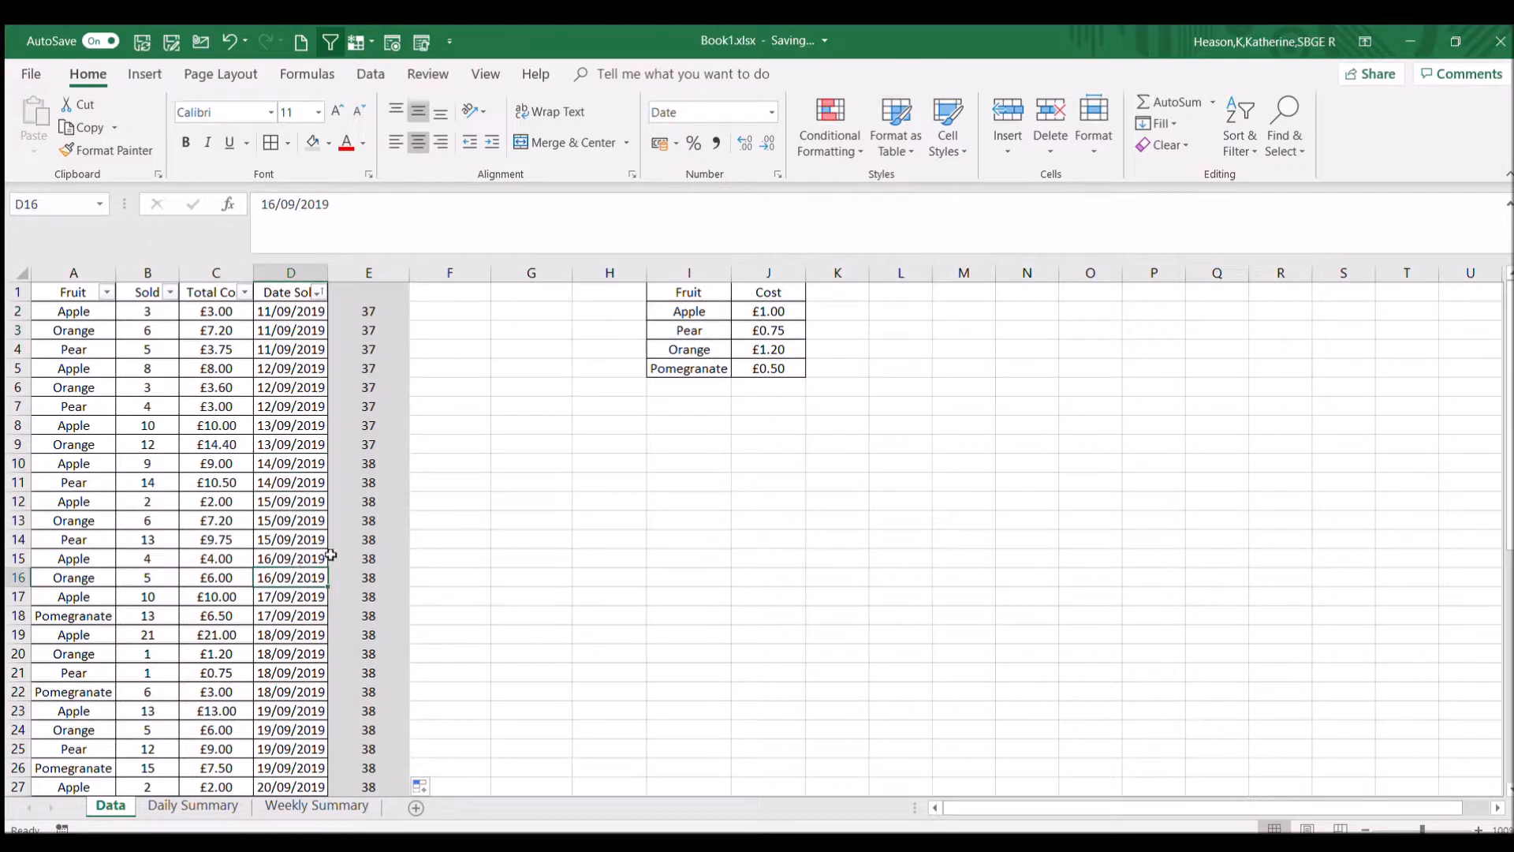
left_click(369, 481)
left_click(368, 523)
left_click(369, 573)
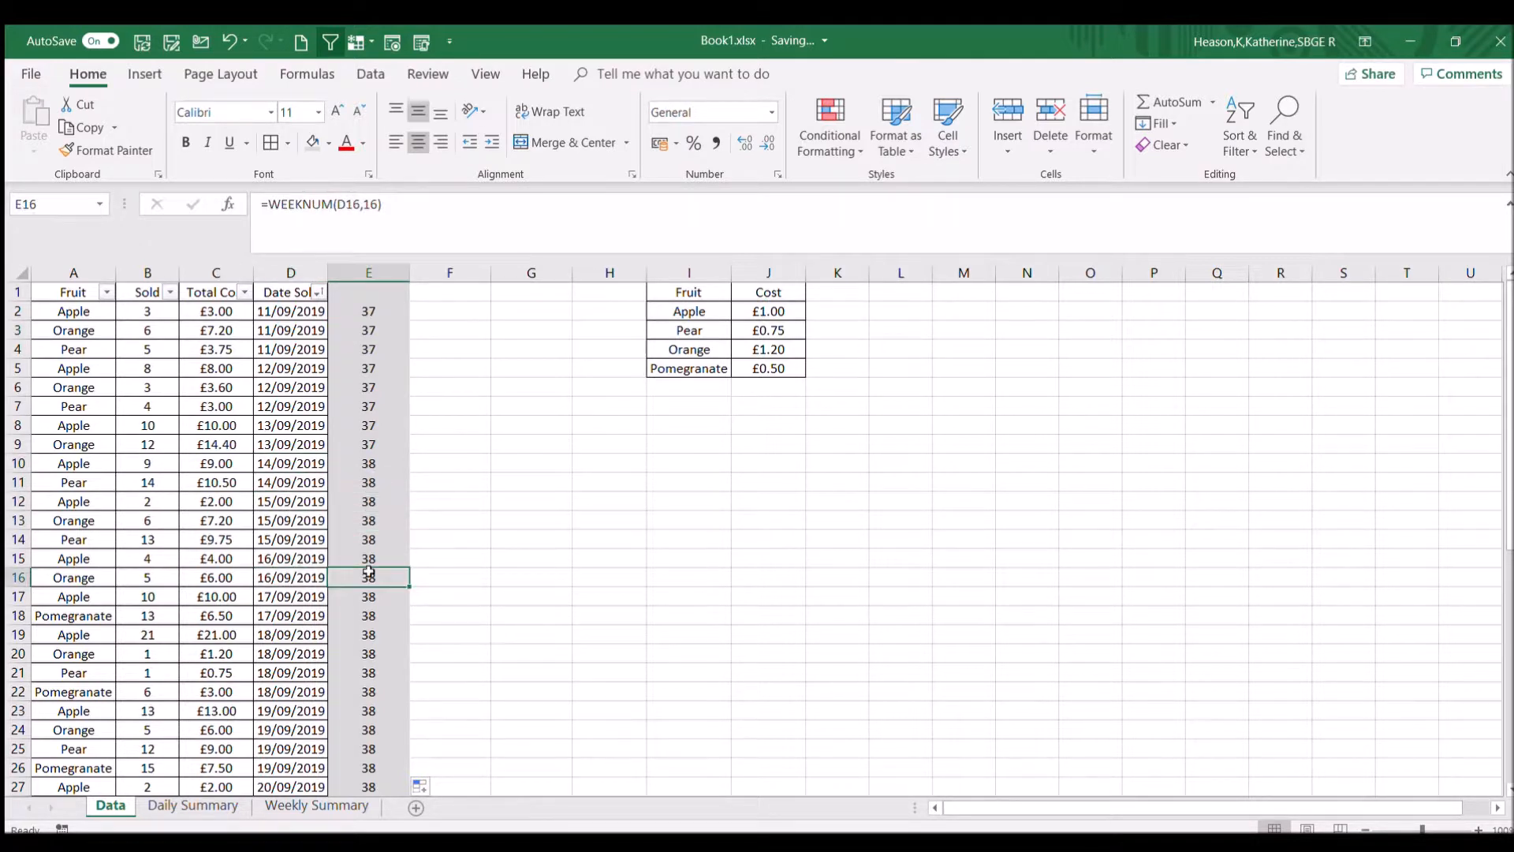
Step: On the Weekly Summary sheet, enter =WEEKNUM(B2,16) in cell B1 above the first week-ending date
left_click(324, 806)
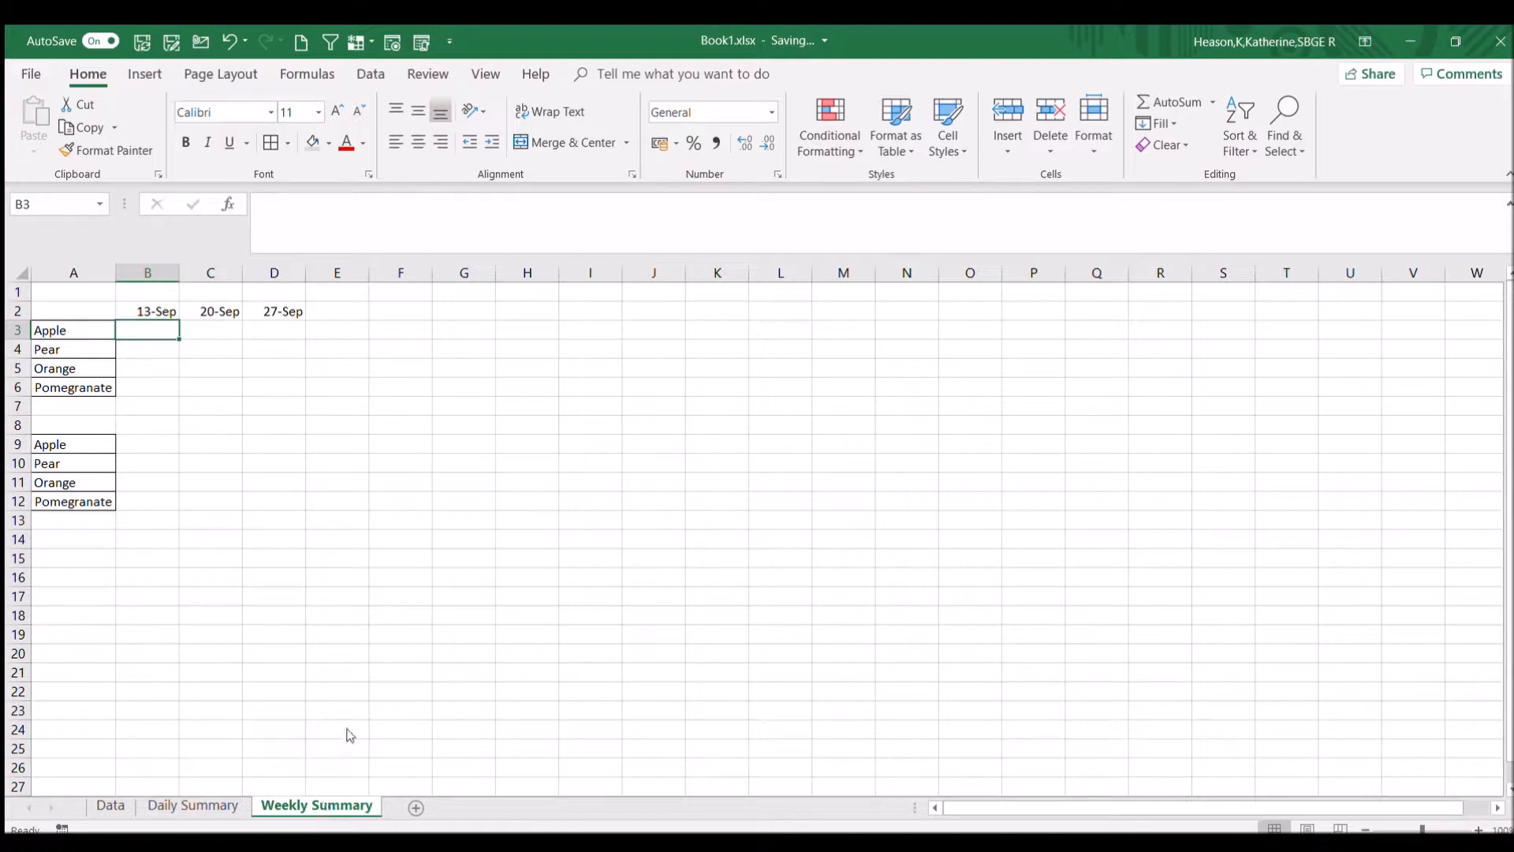
left_click(174, 314)
left_click(208, 311)
left_click(288, 311)
left_click(162, 300)
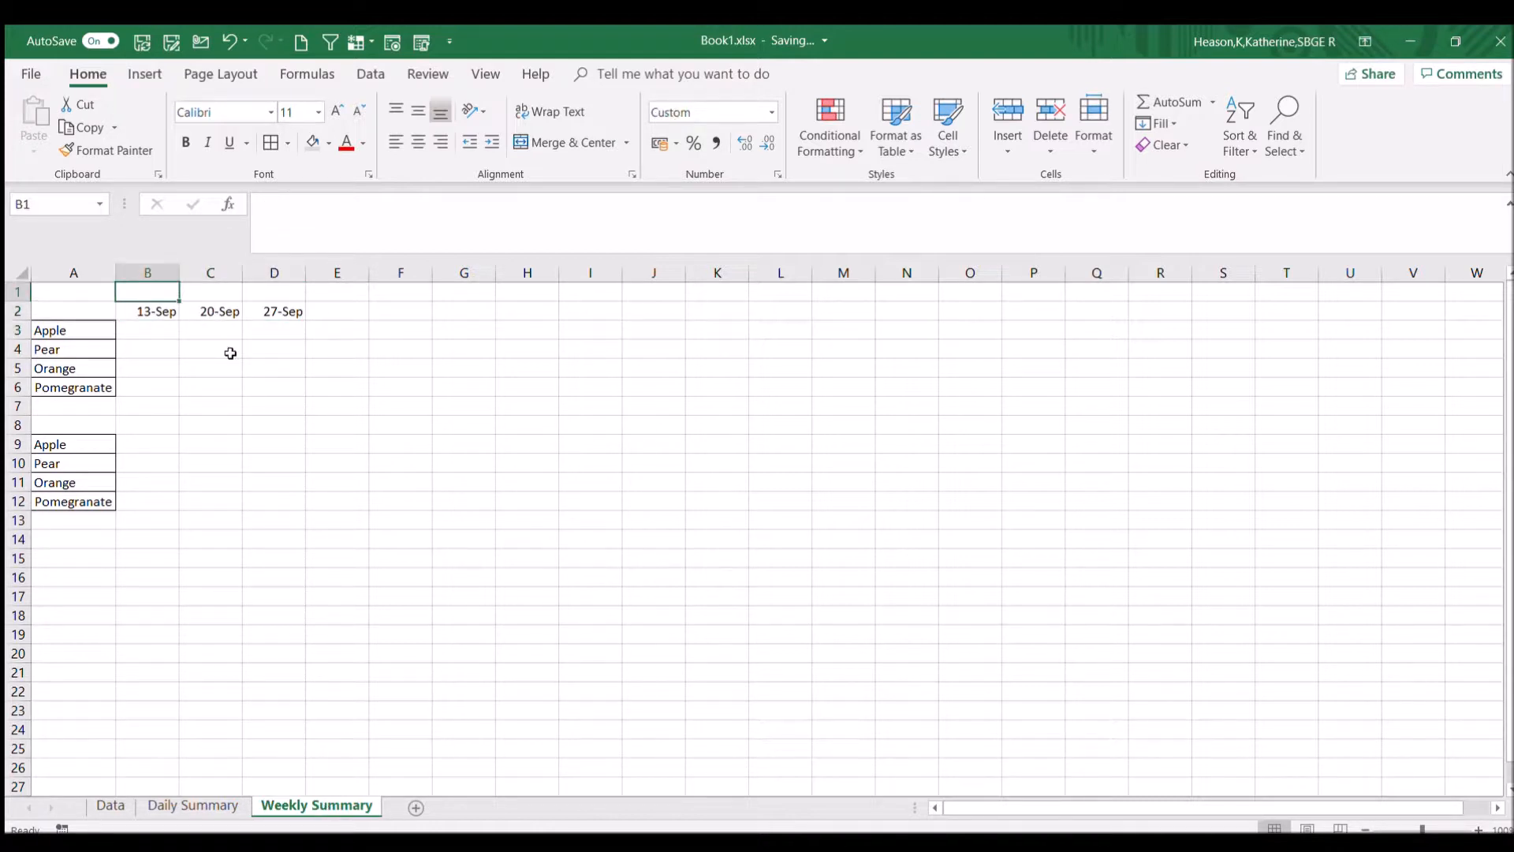
type("=weekm")
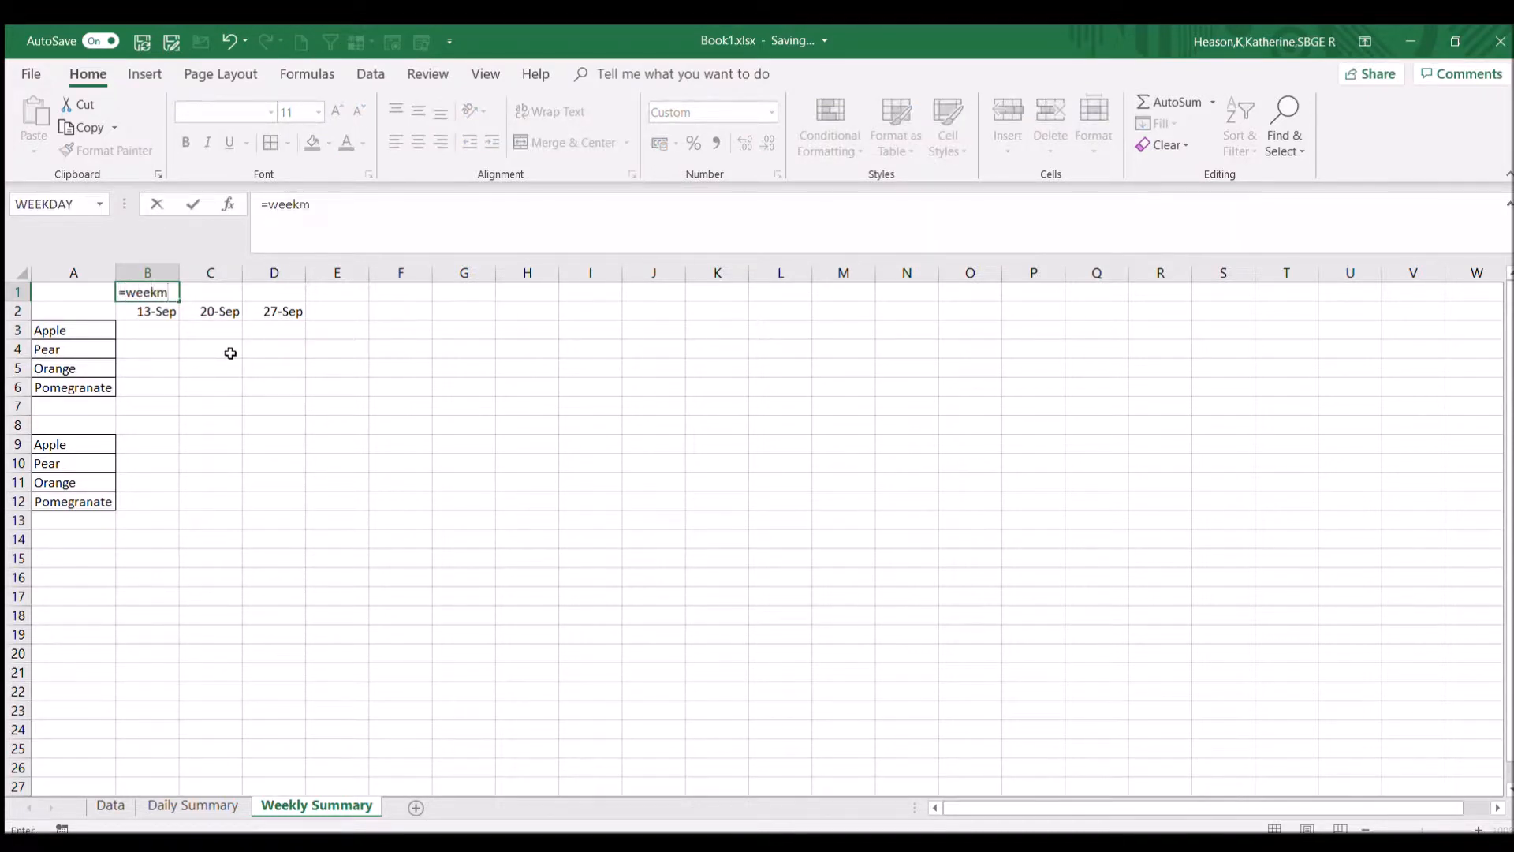
key("BackSpace")
type("num(")
key("Down")
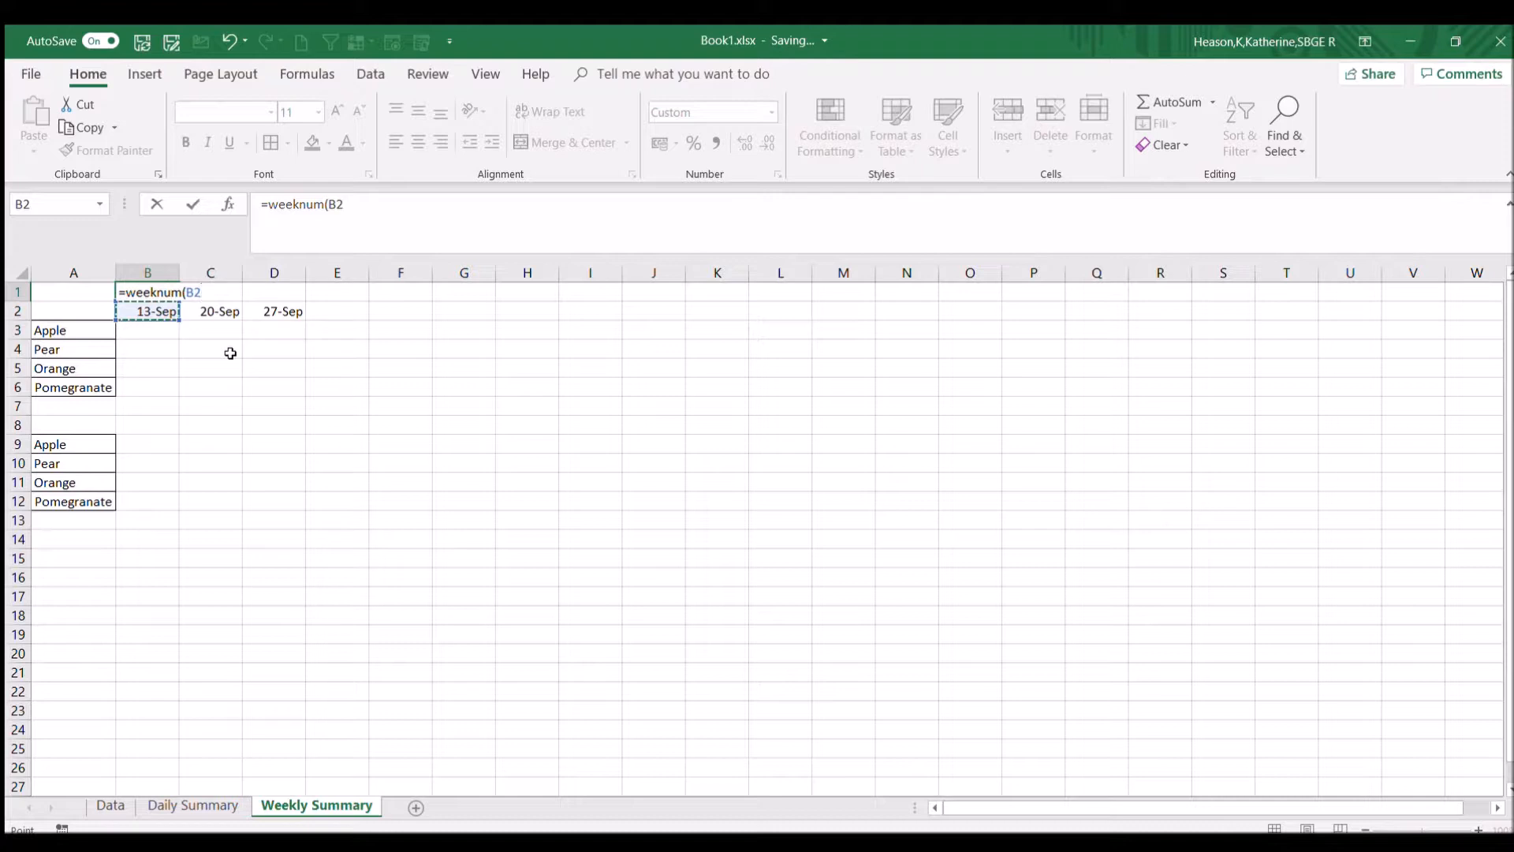
type(",16)")
key("Return")
Step: Format cell B1 as General and fill its week number formula across to D1
left_click(150, 291)
left_click(771, 115)
left_click(761, 140)
left_click_drag(179, 302, 281, 300)
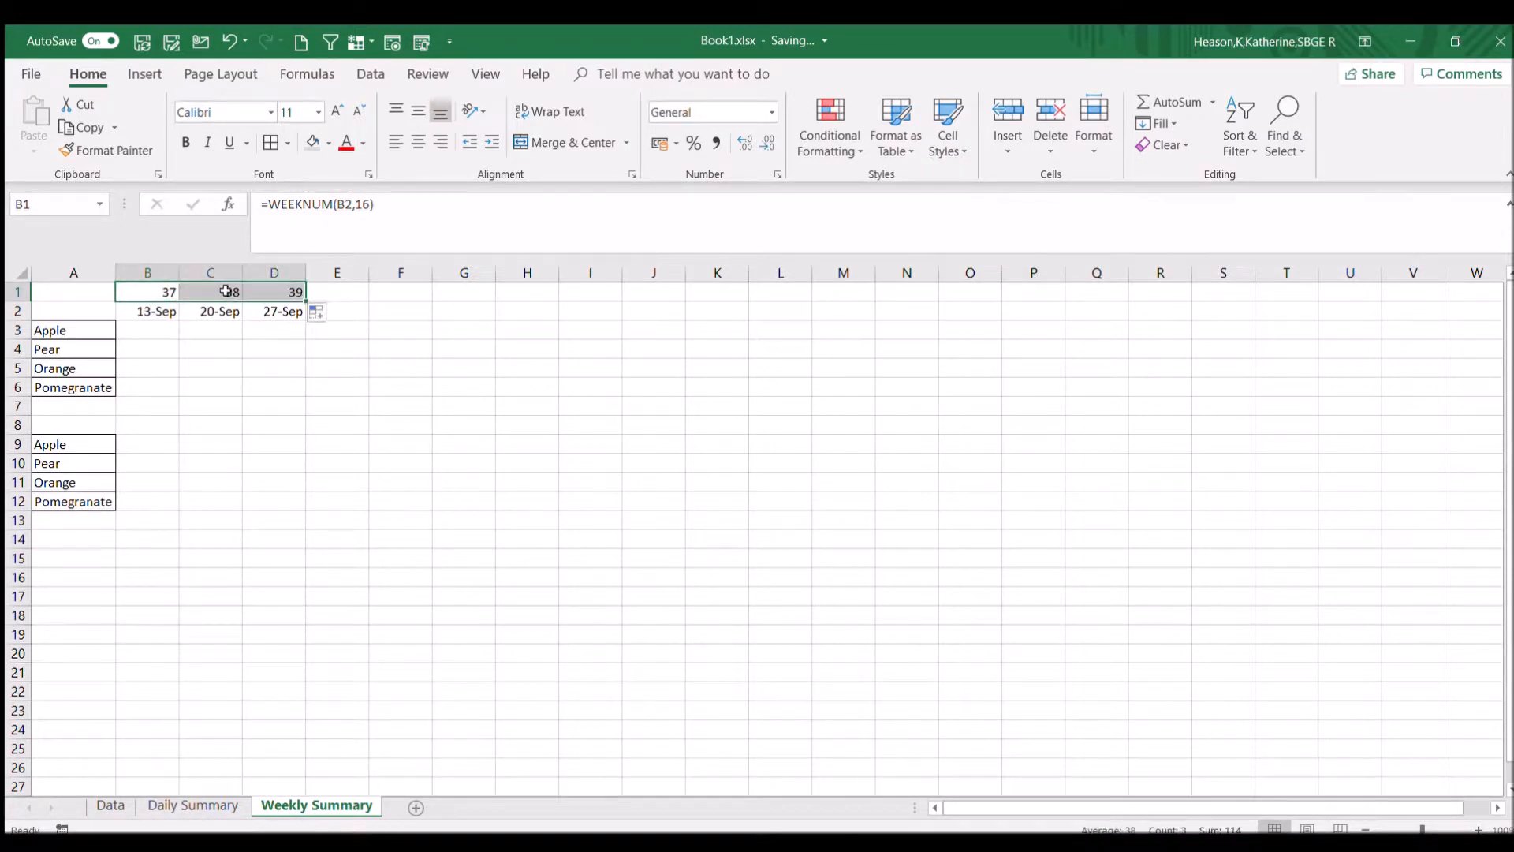
left_click(226, 292)
left_click(293, 293)
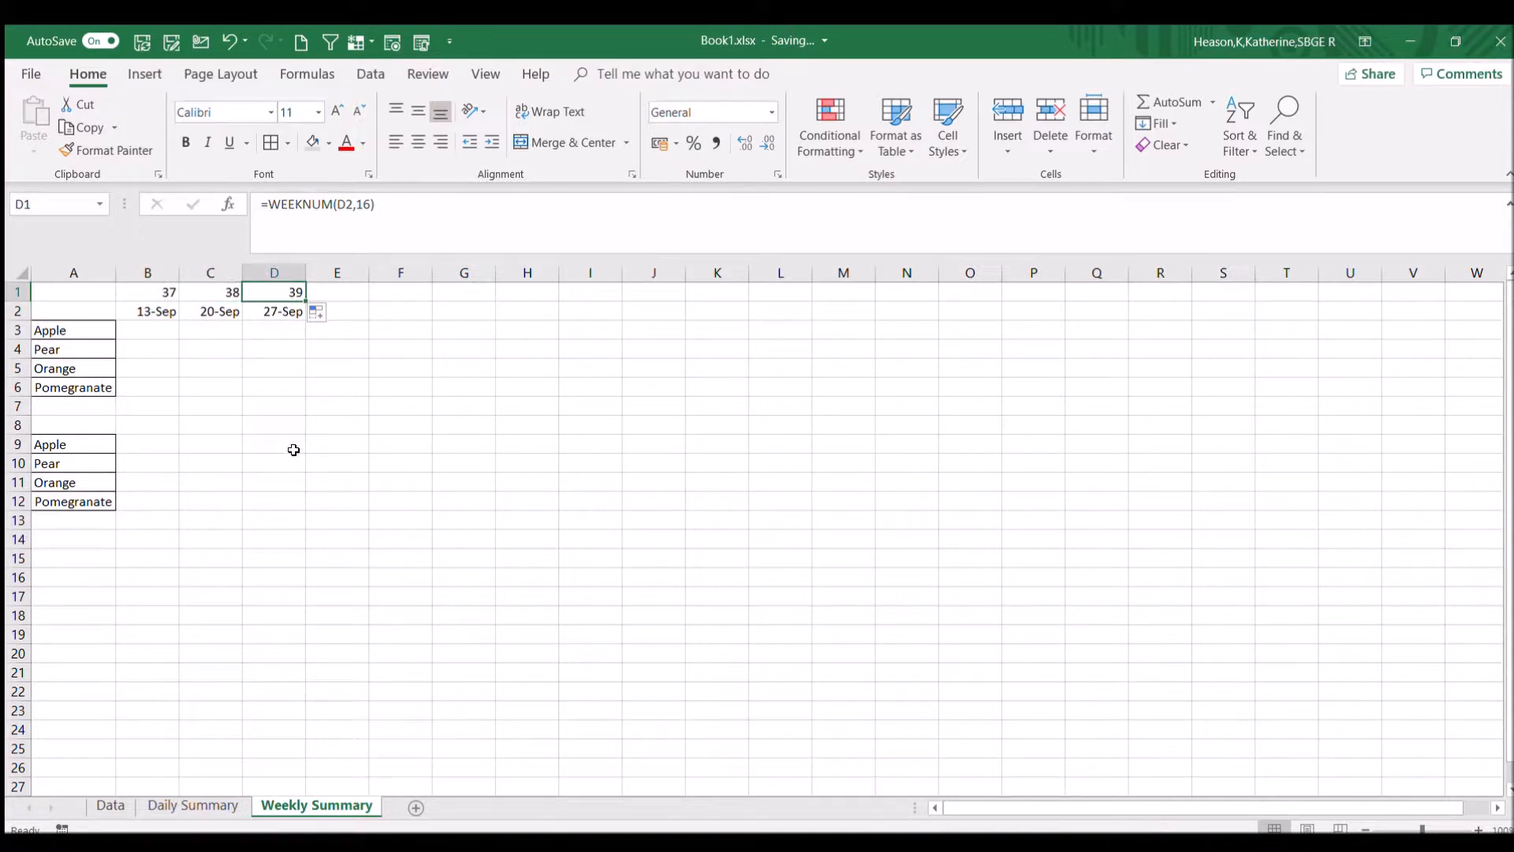
Step: On the Data sheet, add the header "Week Ending" in cell E1 above the week numbers
left_click(122, 804)
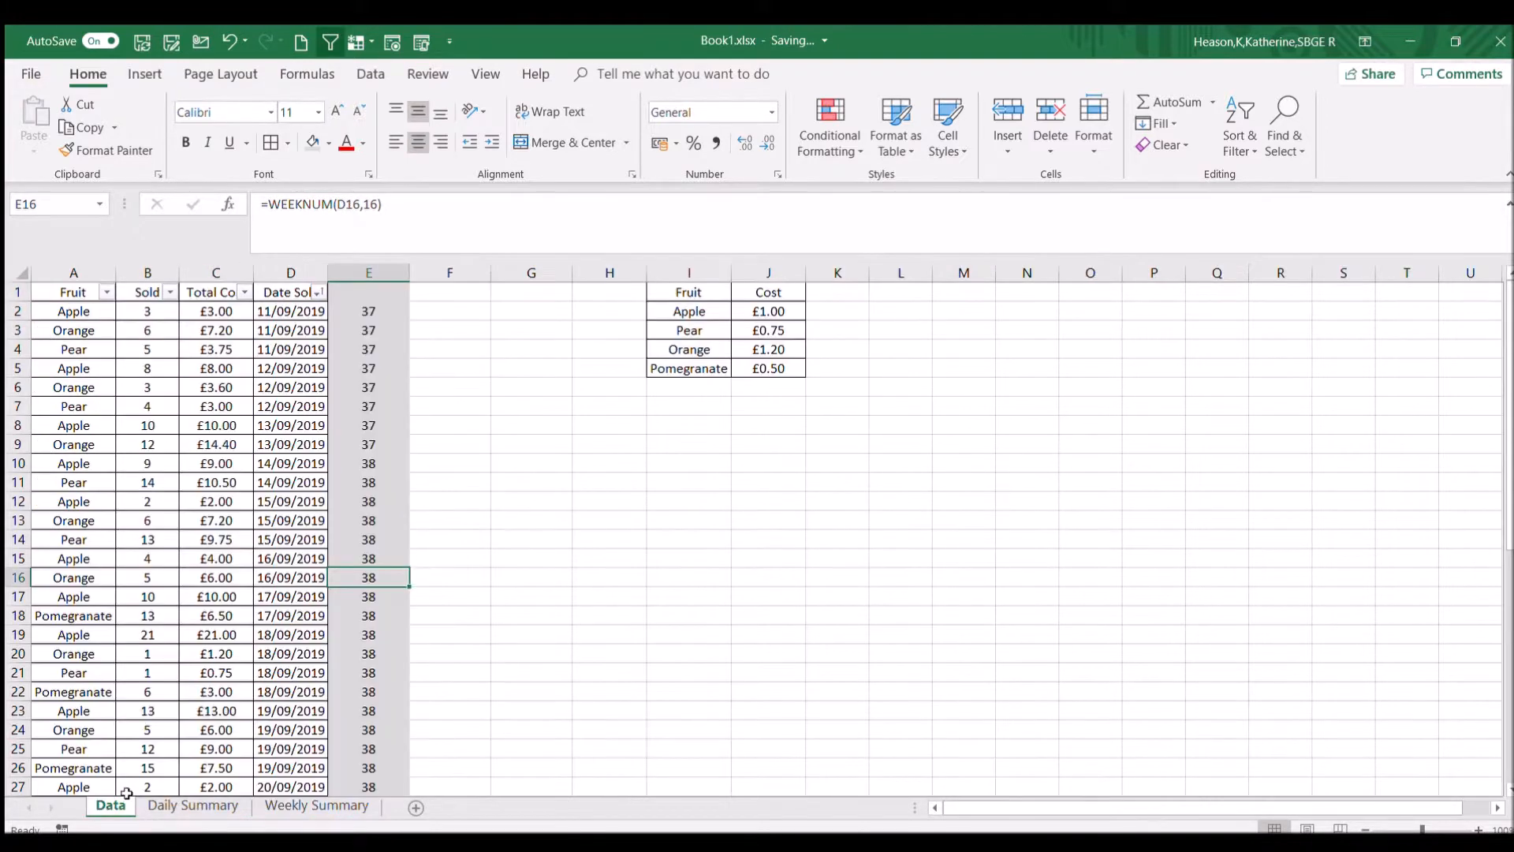
left_click(365, 292)
type("Week Ending")
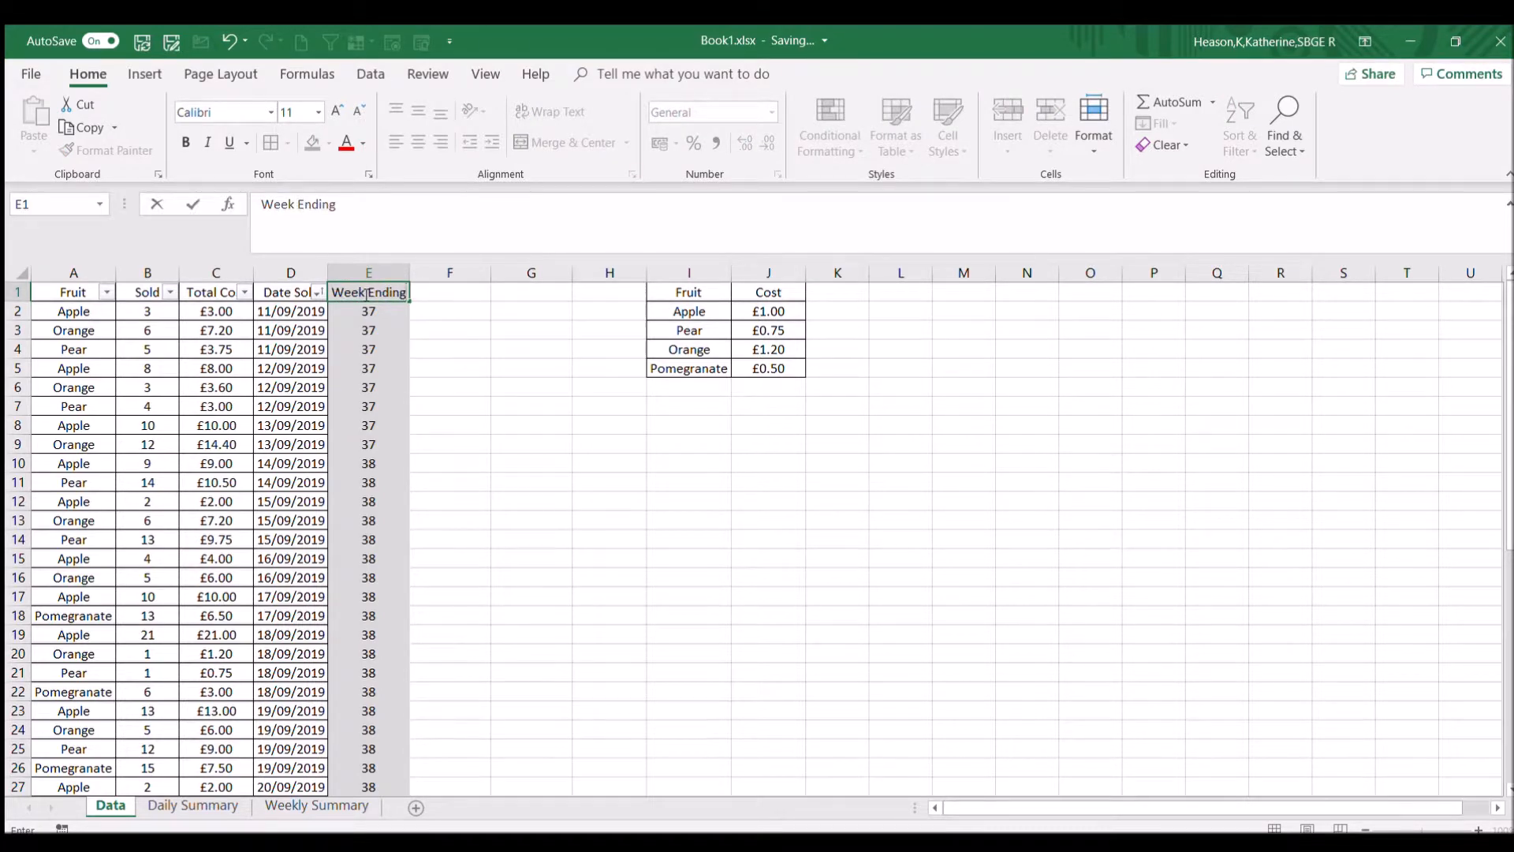
key("Return")
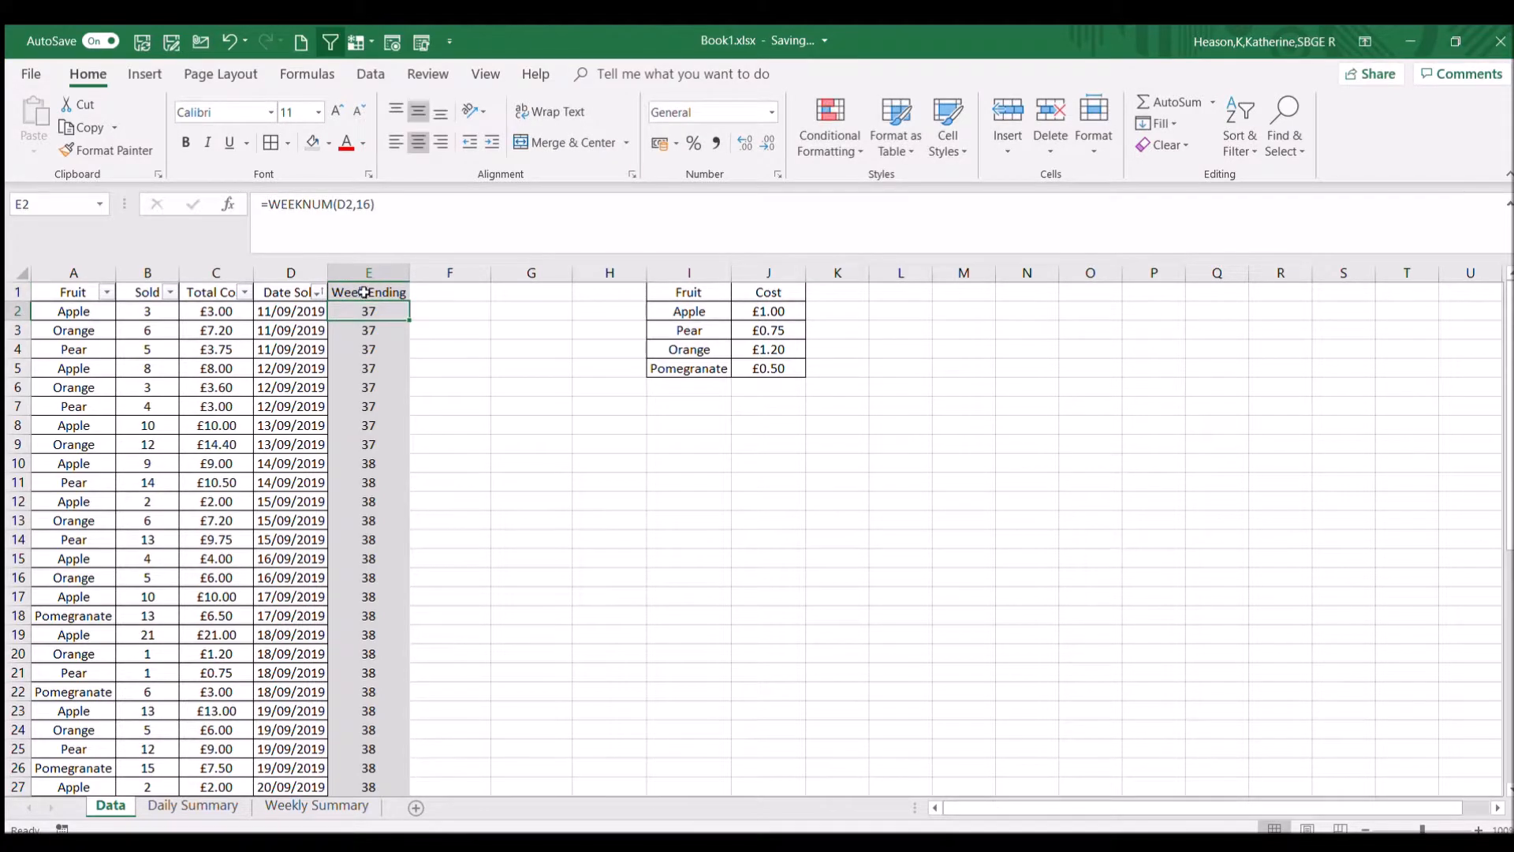
left_click(365, 293)
left_click(372, 312)
Step: On the Weekly Summary sheet, review the week-ending dates in B2:D2 and the week numbers above them
left_click(347, 805)
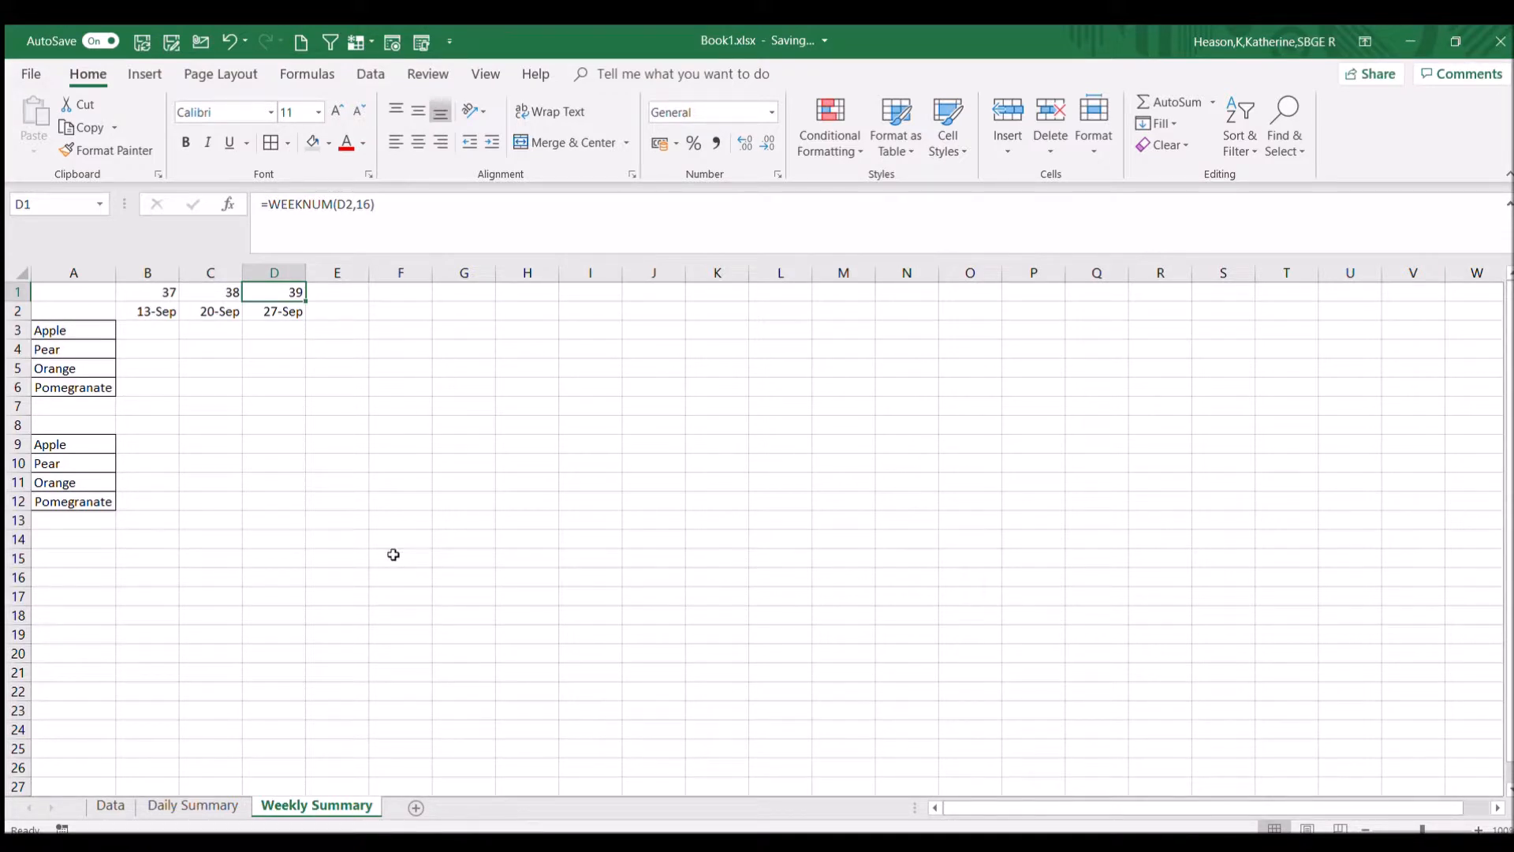
left_click(158, 312)
left_click(208, 311)
key("Right")
left_click(150, 292)
left_click(220, 292)
left_click(288, 292)
Step: Extend the formula in B1 to =WEEKNUM(B2,16)&YEAR(B2) and fill it across to D1
left_click(154, 291)
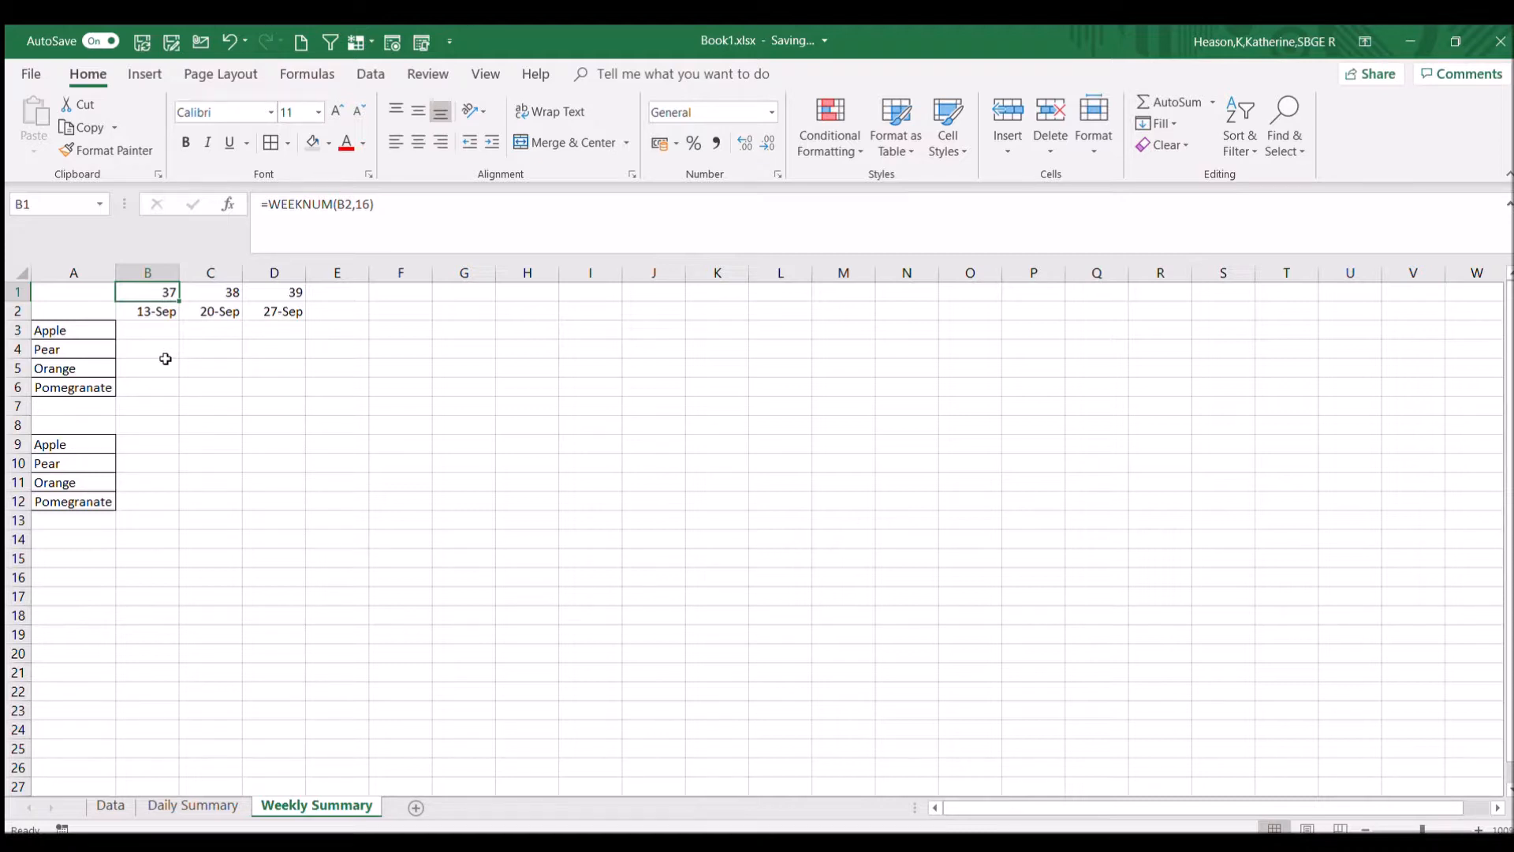
left_click(423, 213)
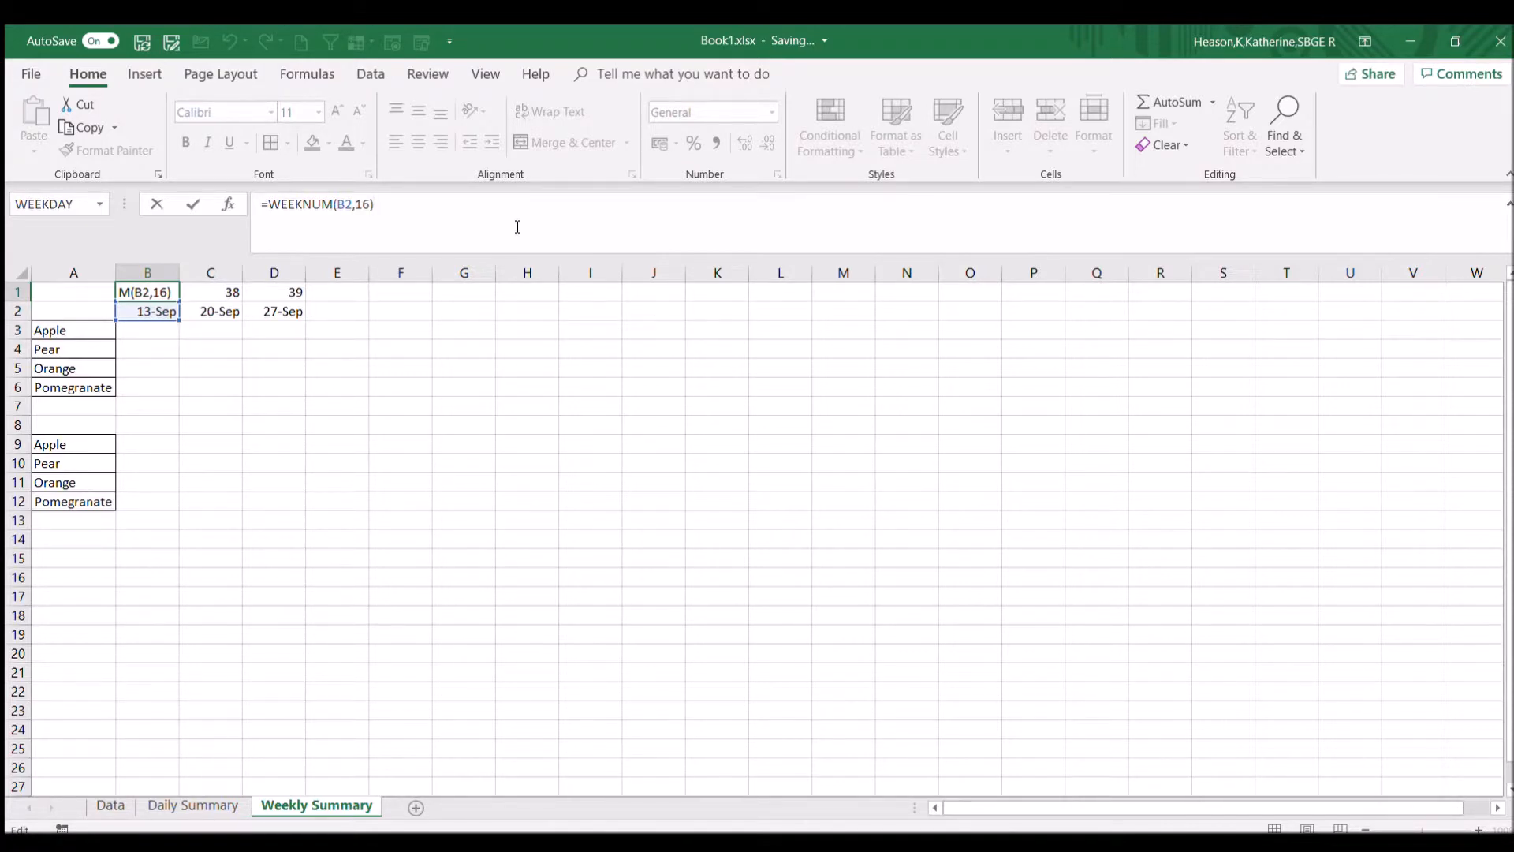
type("&year(")
left_click(153, 307)
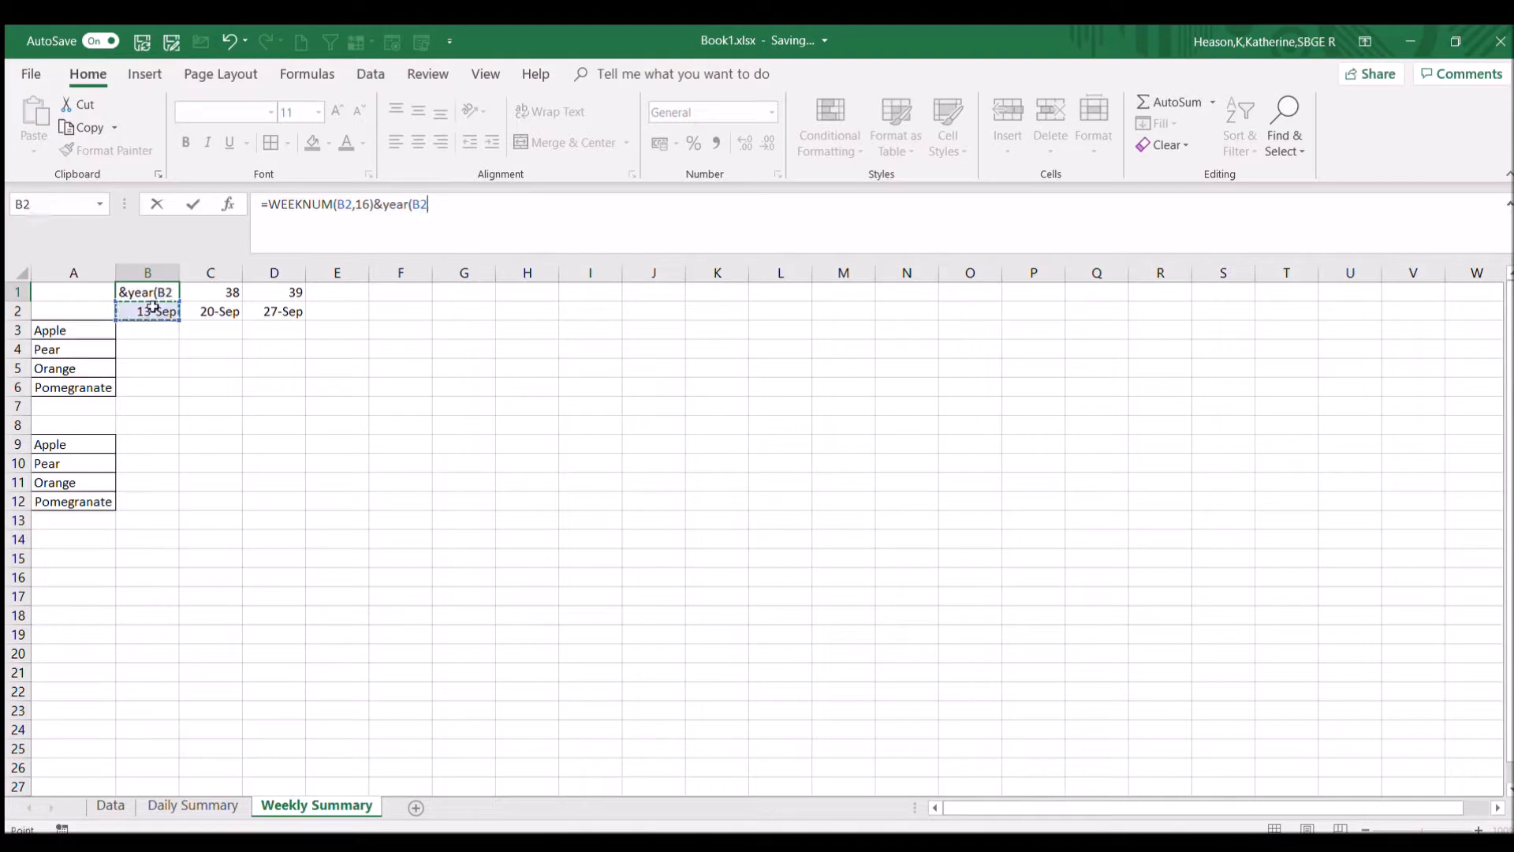
type(")")
key("Return")
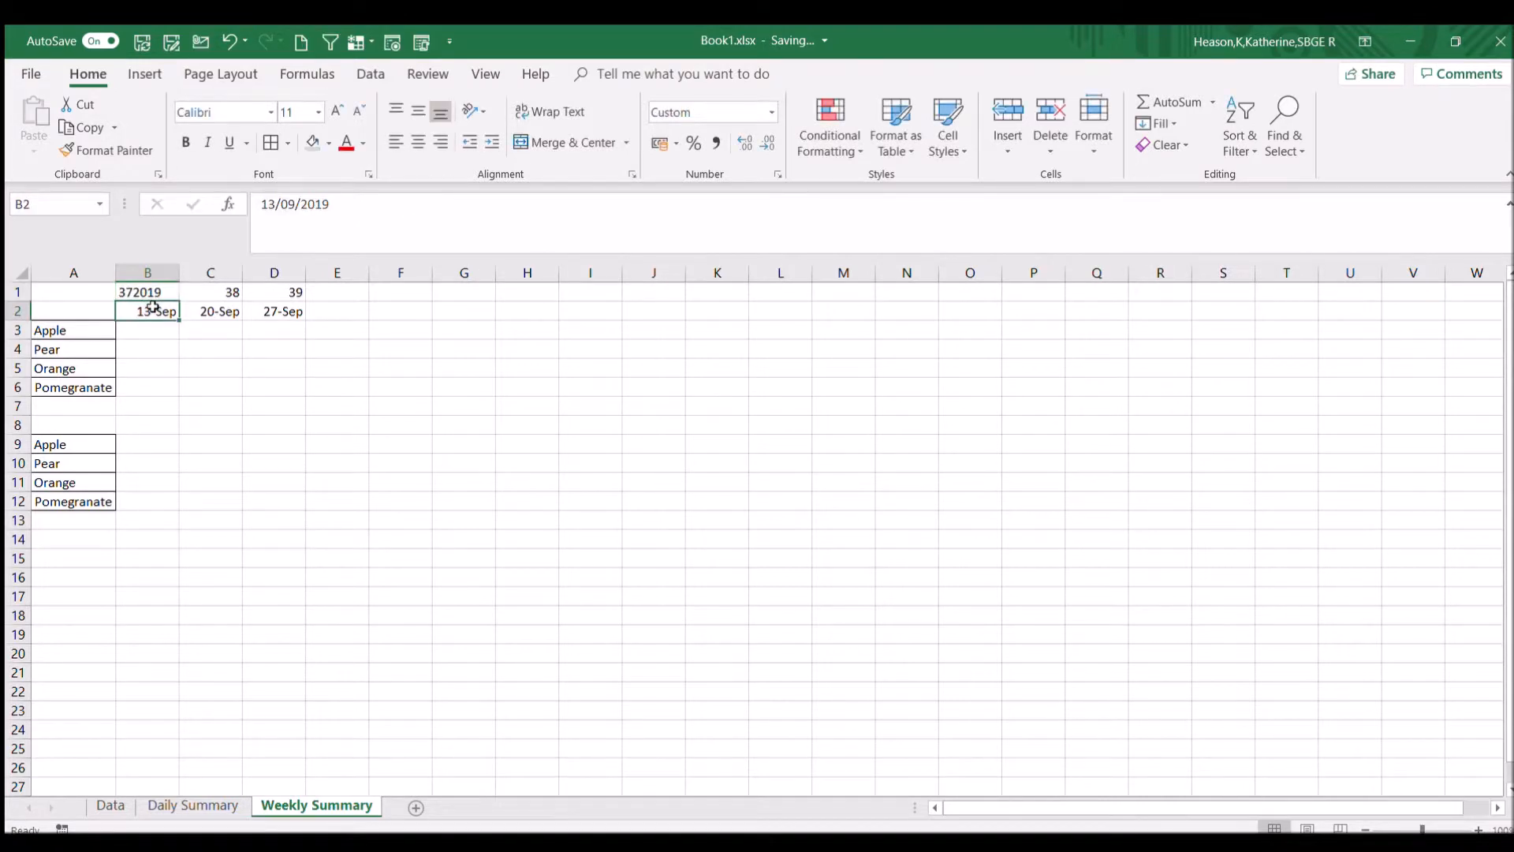
left_click(119, 295)
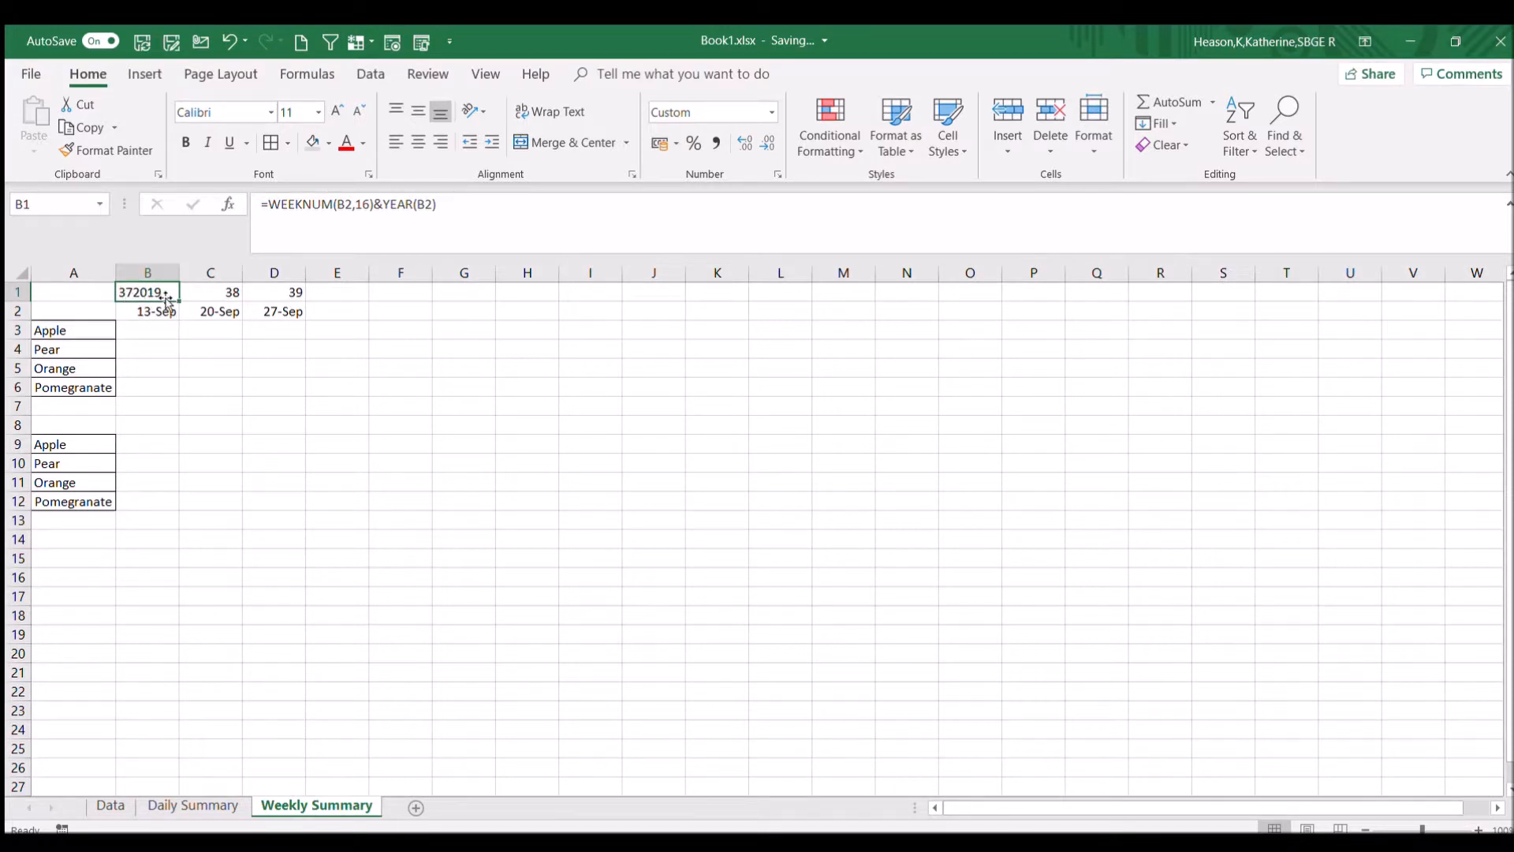
left_click_drag(179, 302, 304, 298)
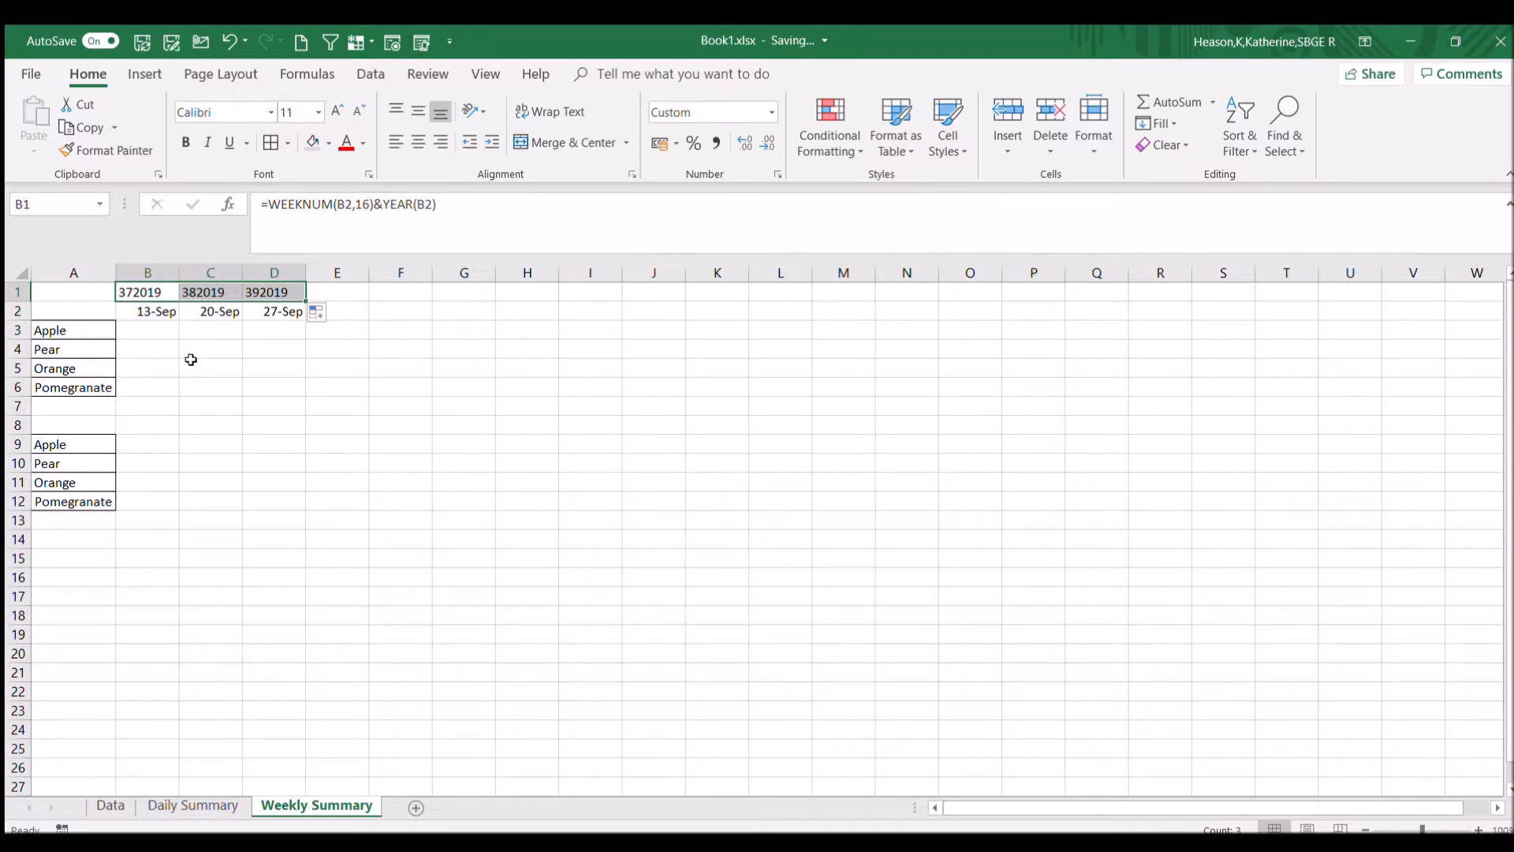
Step: On the Data sheet, extend the formula in E2 to =WEEKNUM(D2,16)&YEAR(D2) and fill it down column E
left_click(111, 805)
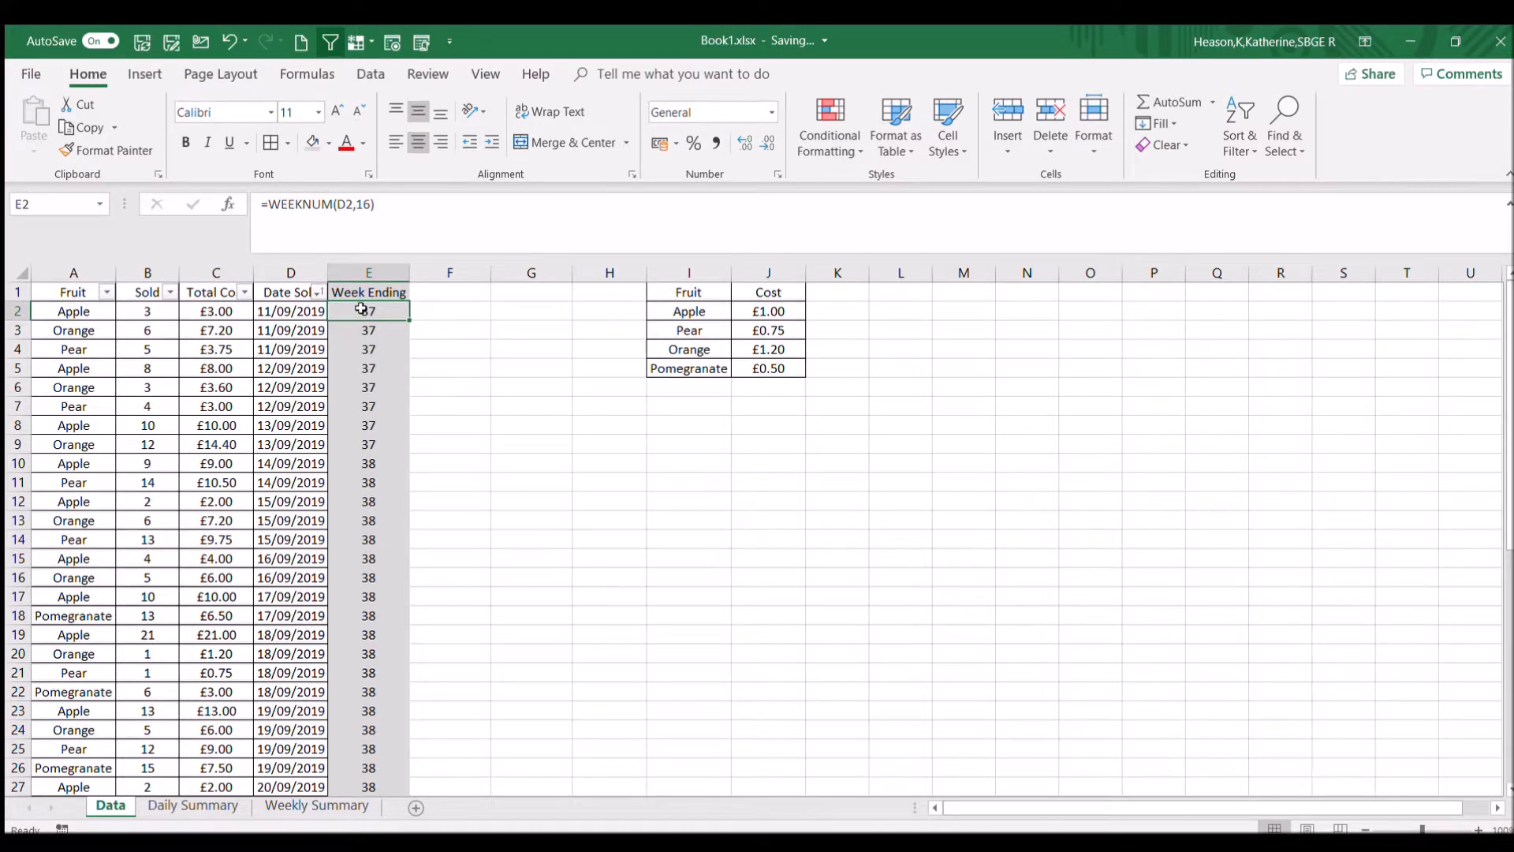
left_click(407, 198)
type("&year(")
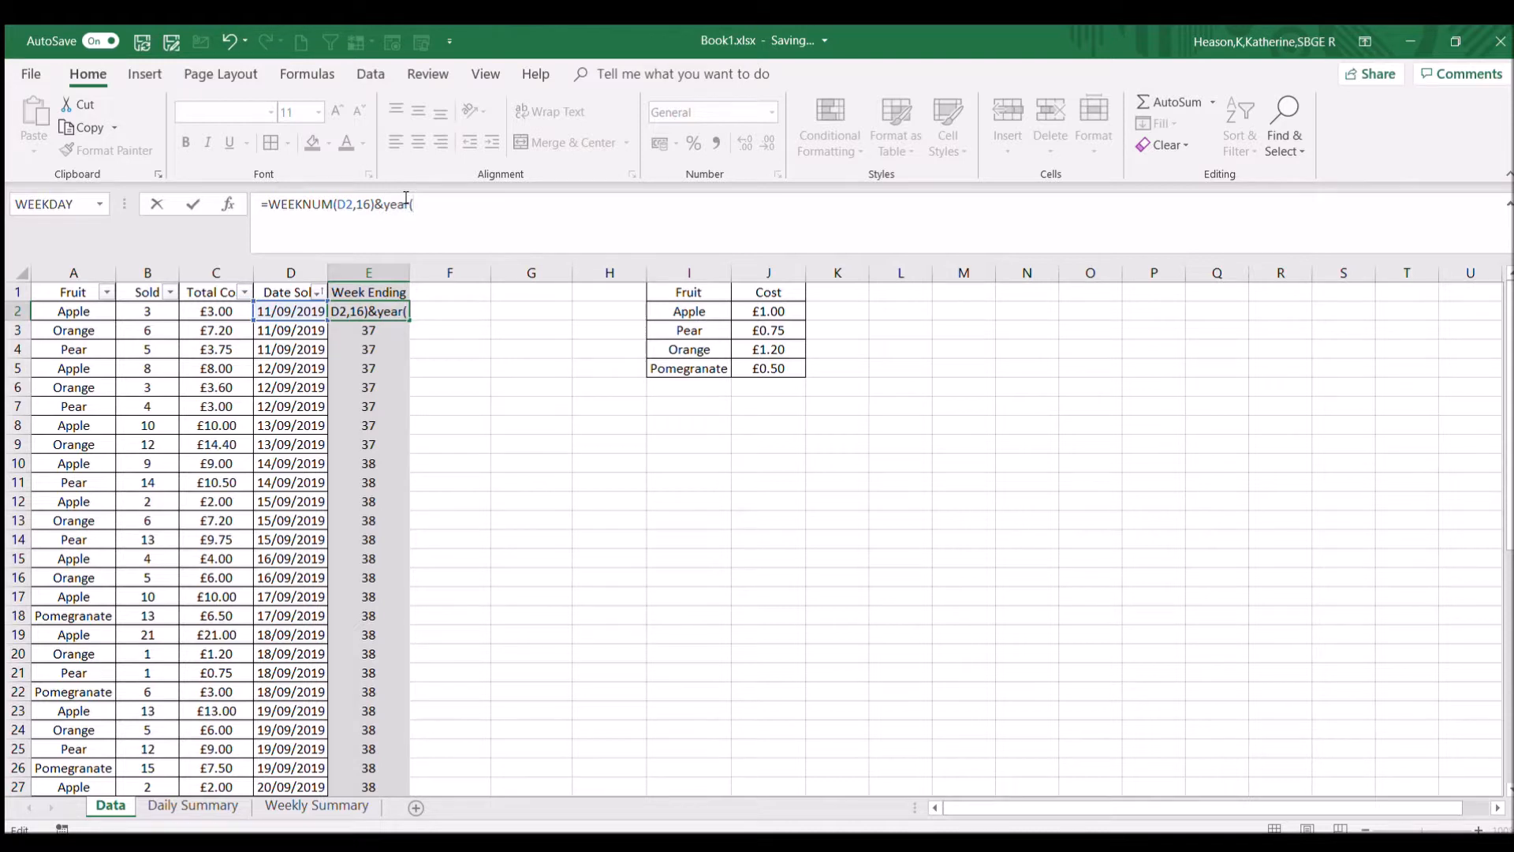
left_click(276, 307)
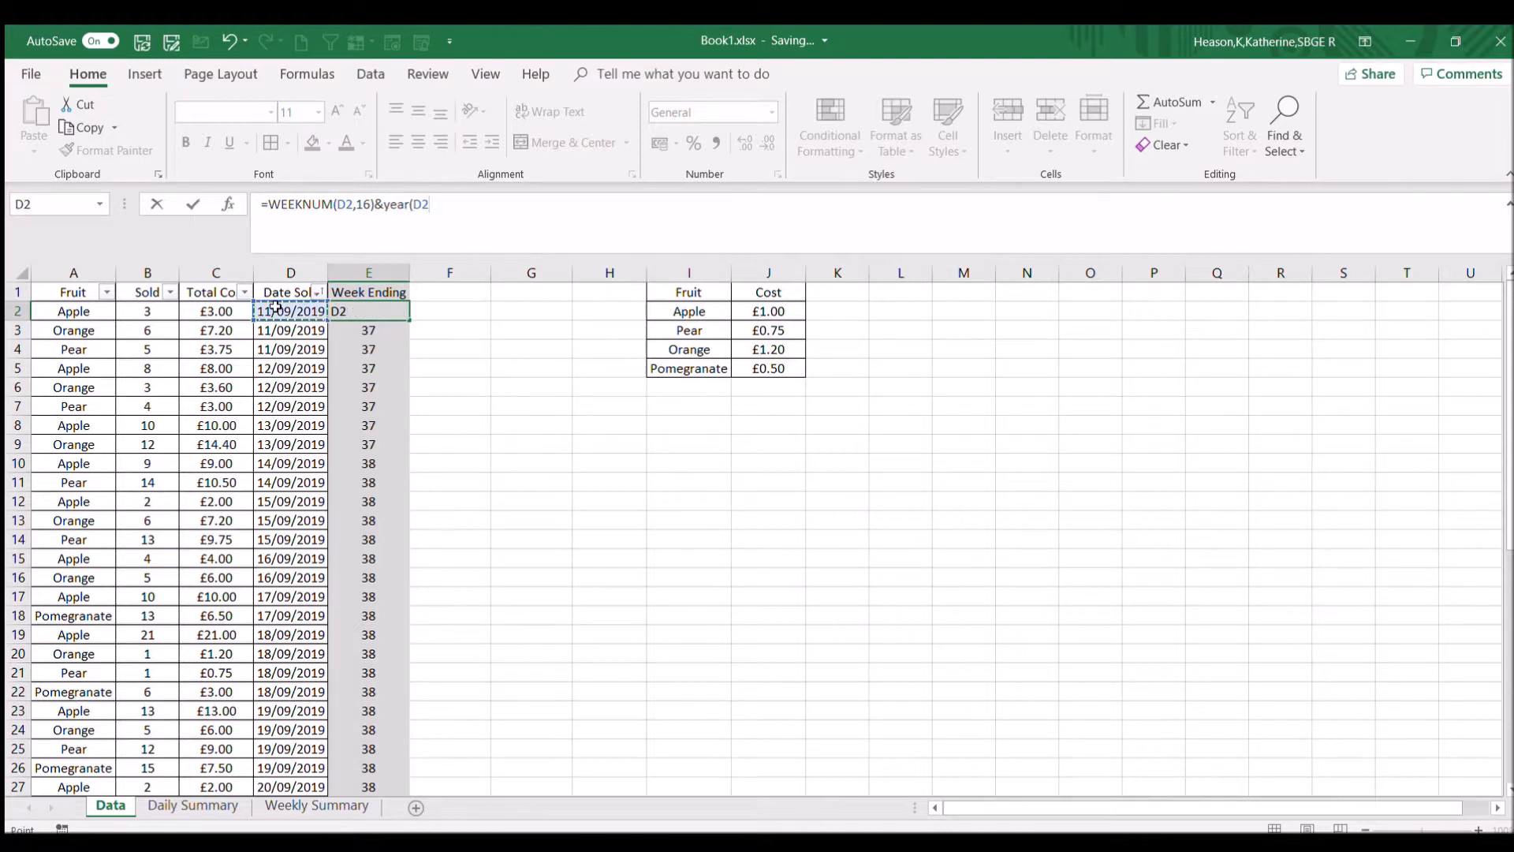
key("Return")
left_click(398, 311)
double_click(404, 322)
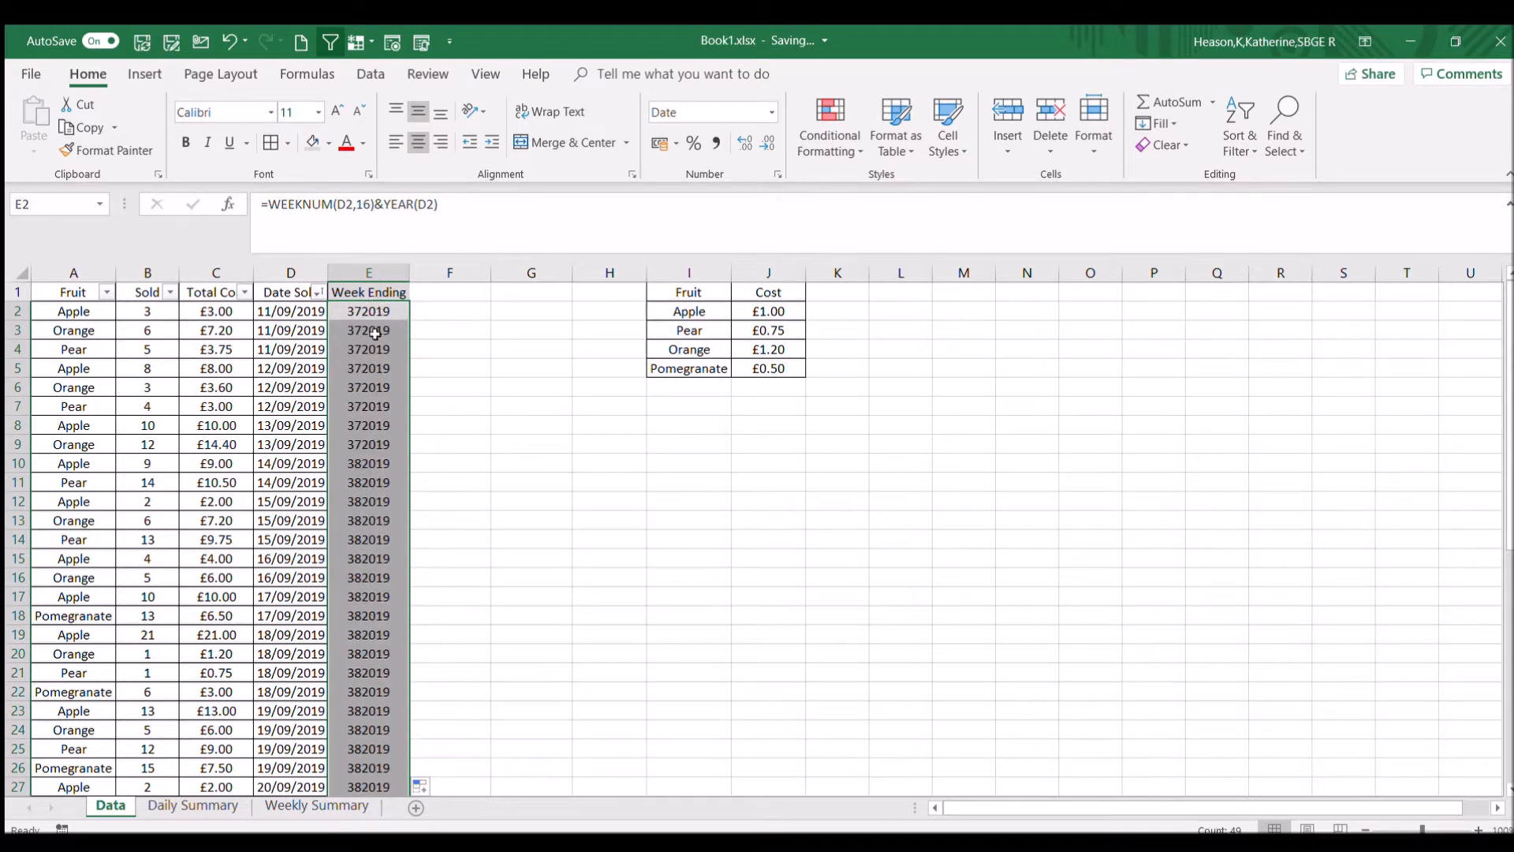
left_click(382, 312)
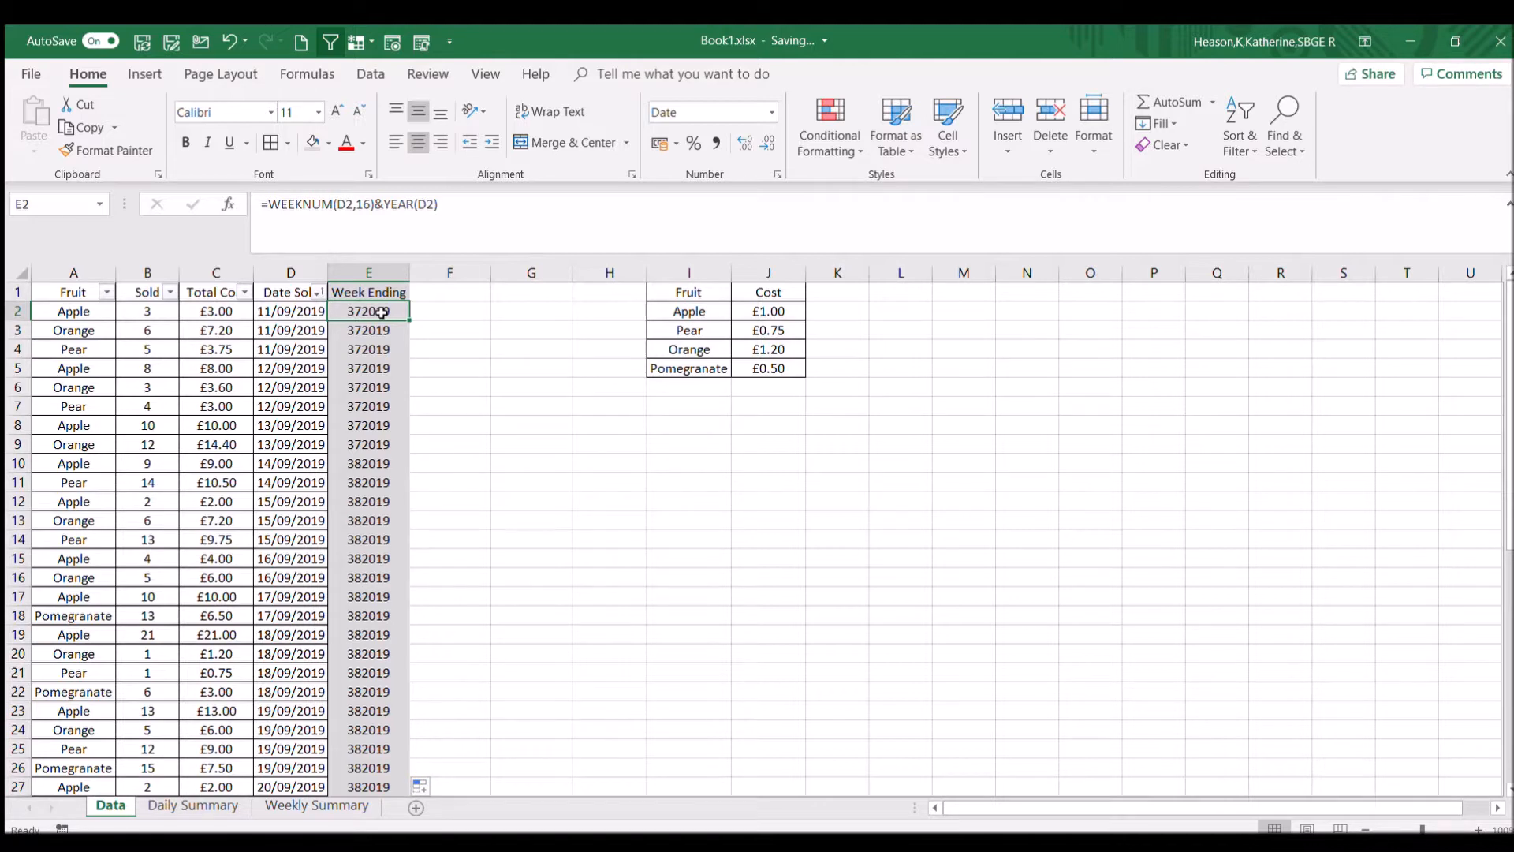
Step: Begin a SUMIFS formula in cell B3 of the Weekly Summary sheet with Data!$B:$B as the sum range
left_click(308, 806)
left_click(138, 331)
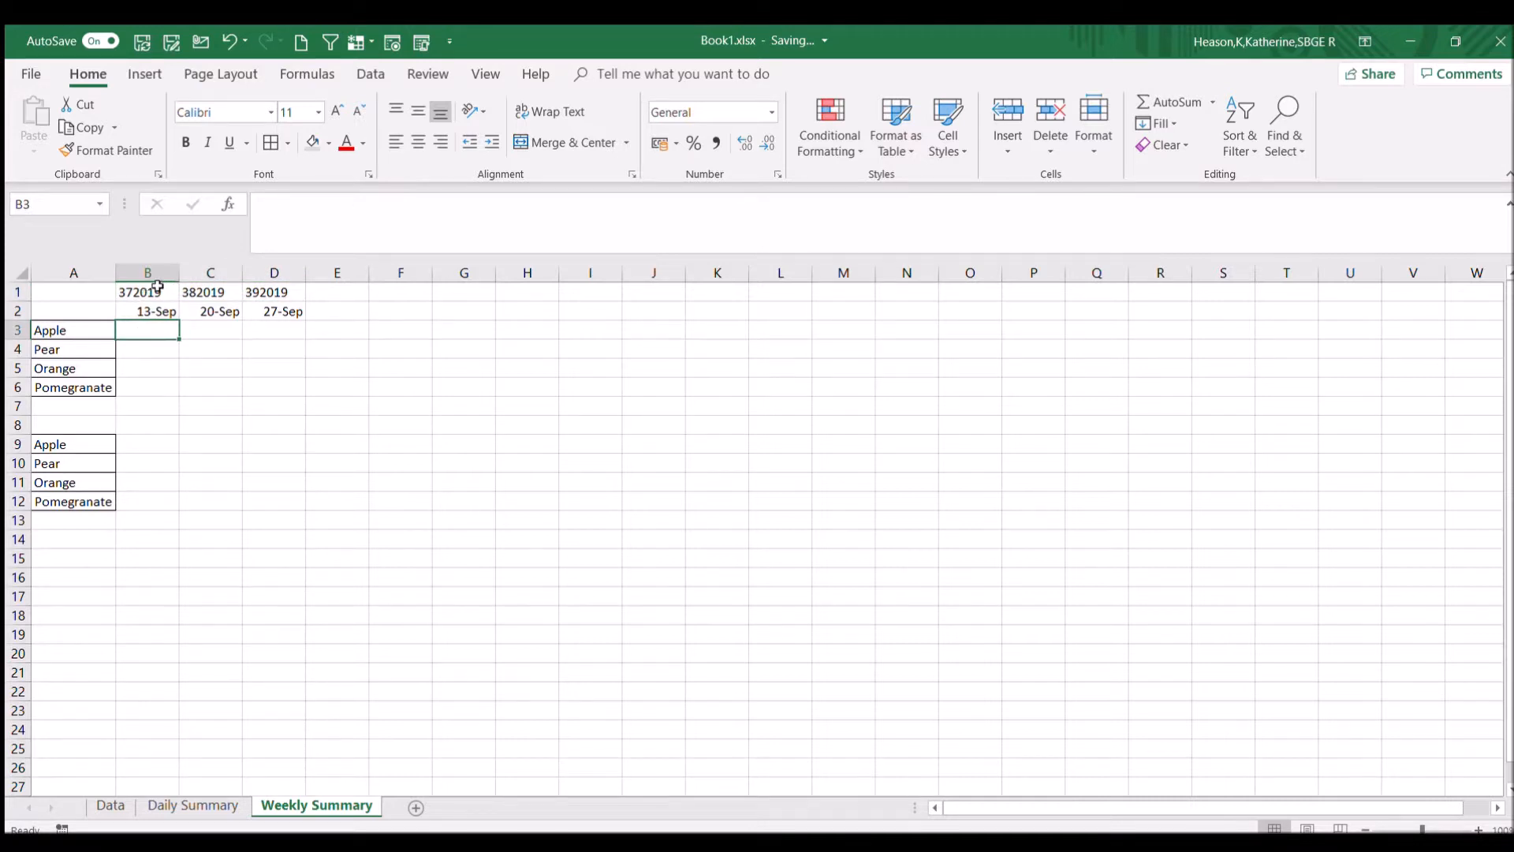
type("=sumifs(")
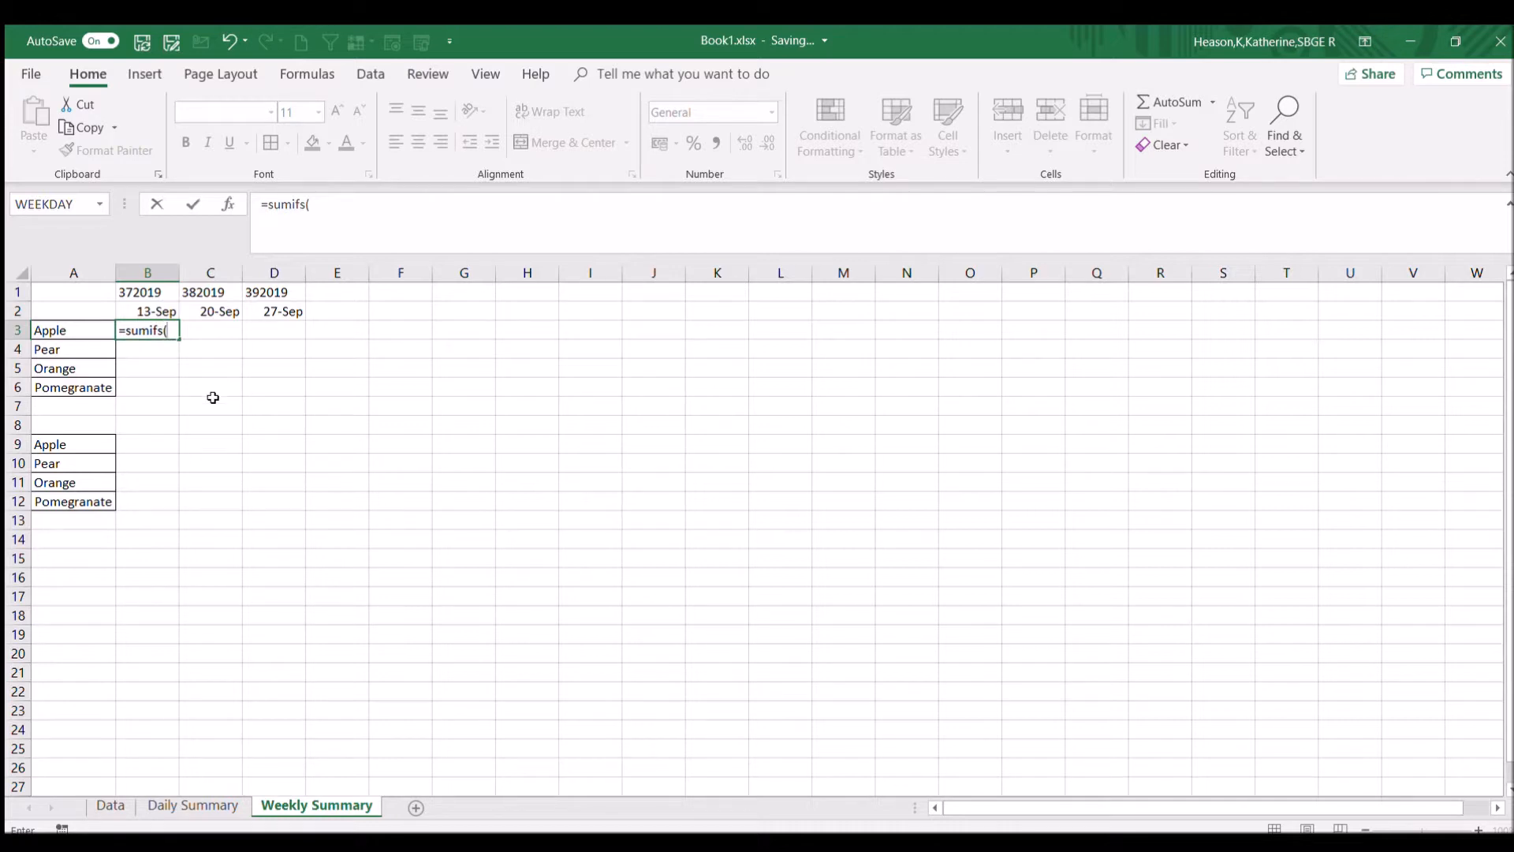
left_click(104, 803)
left_click(149, 273)
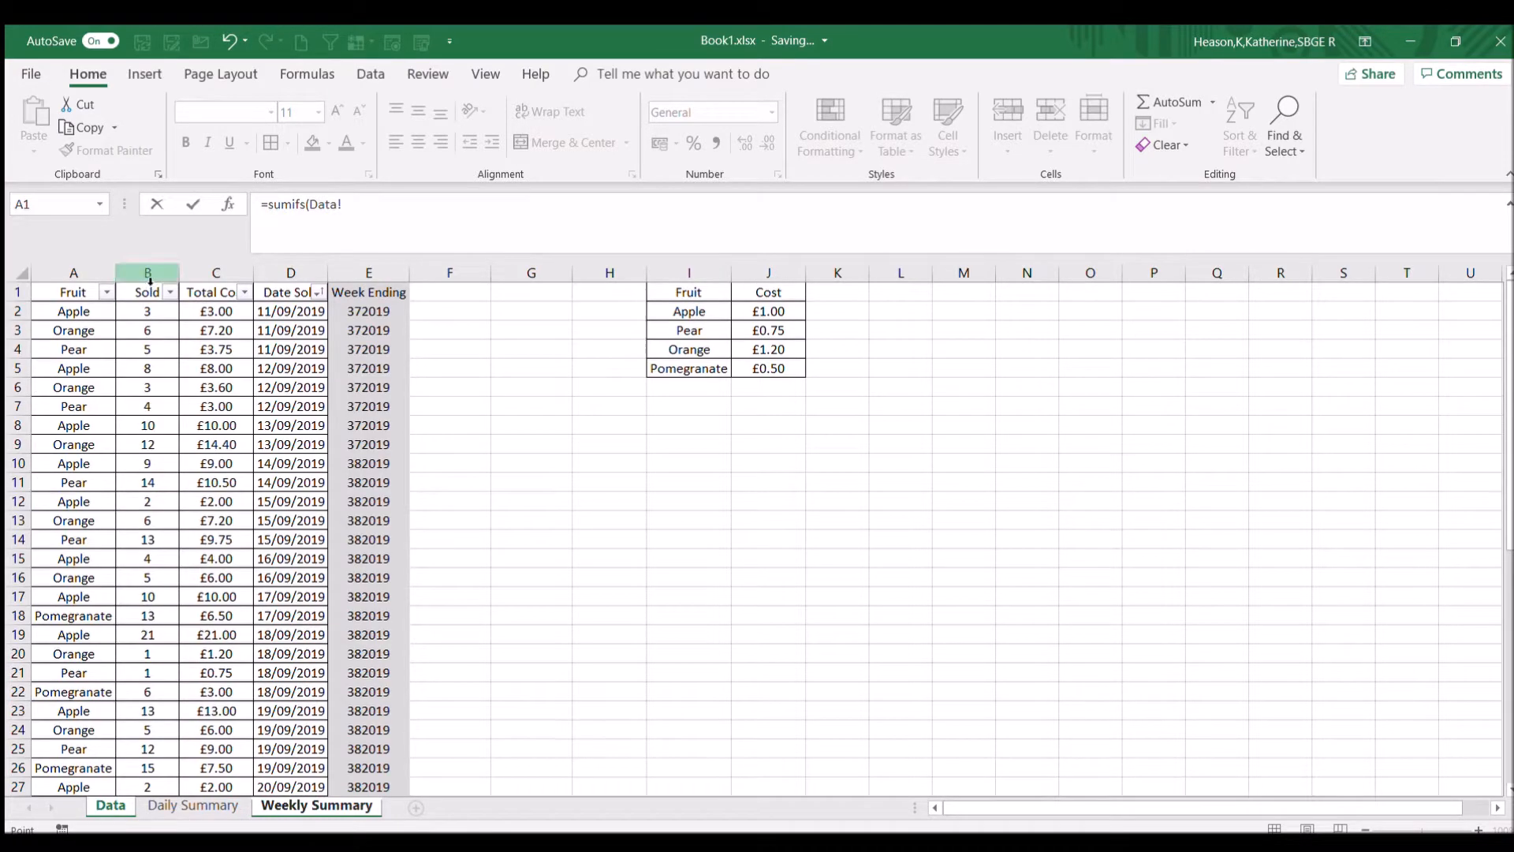
key("F4")
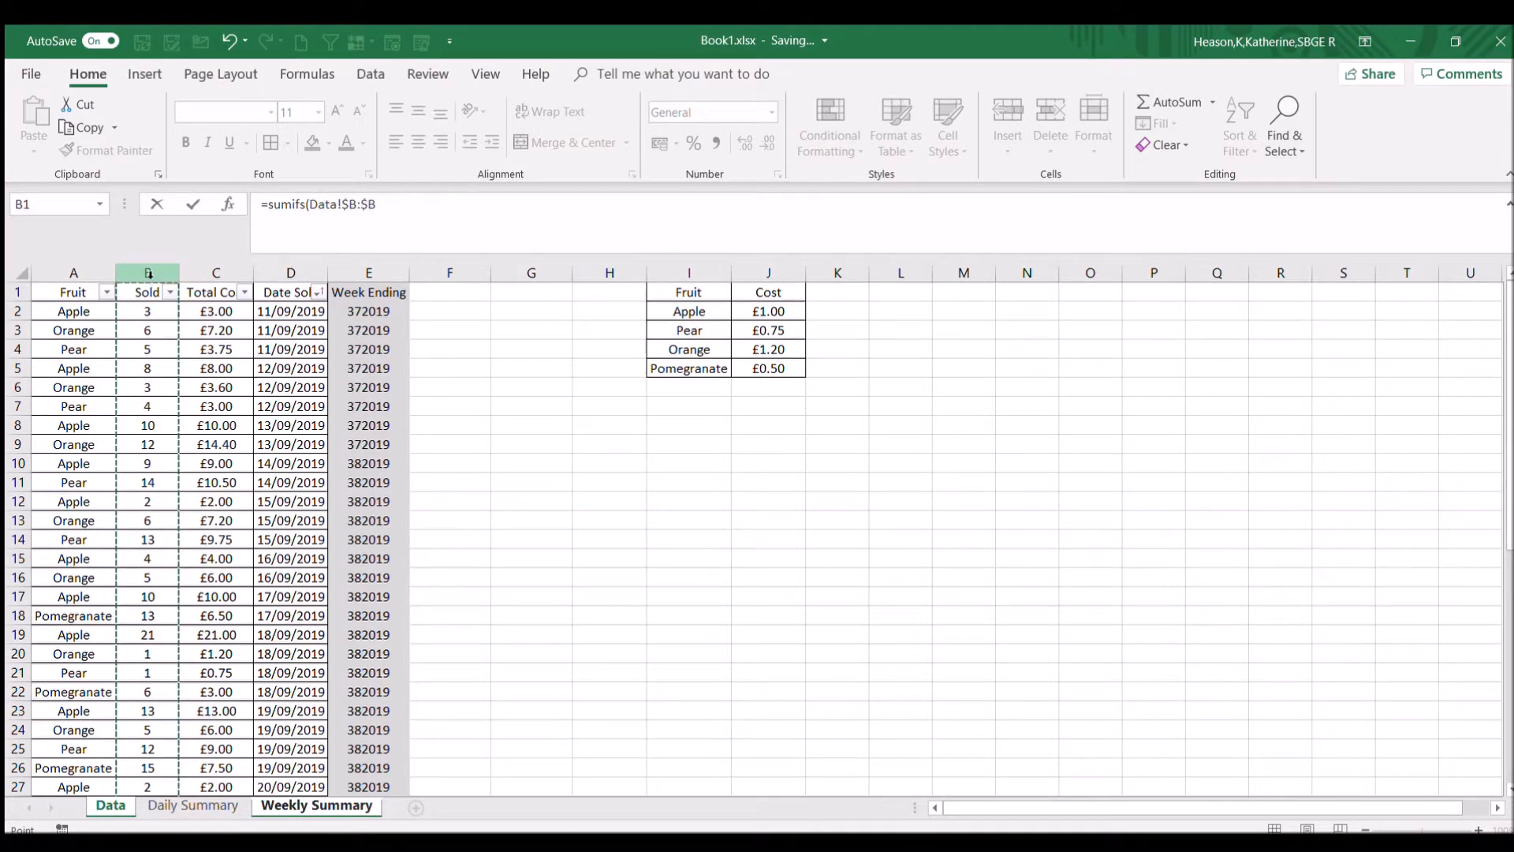
type(",")
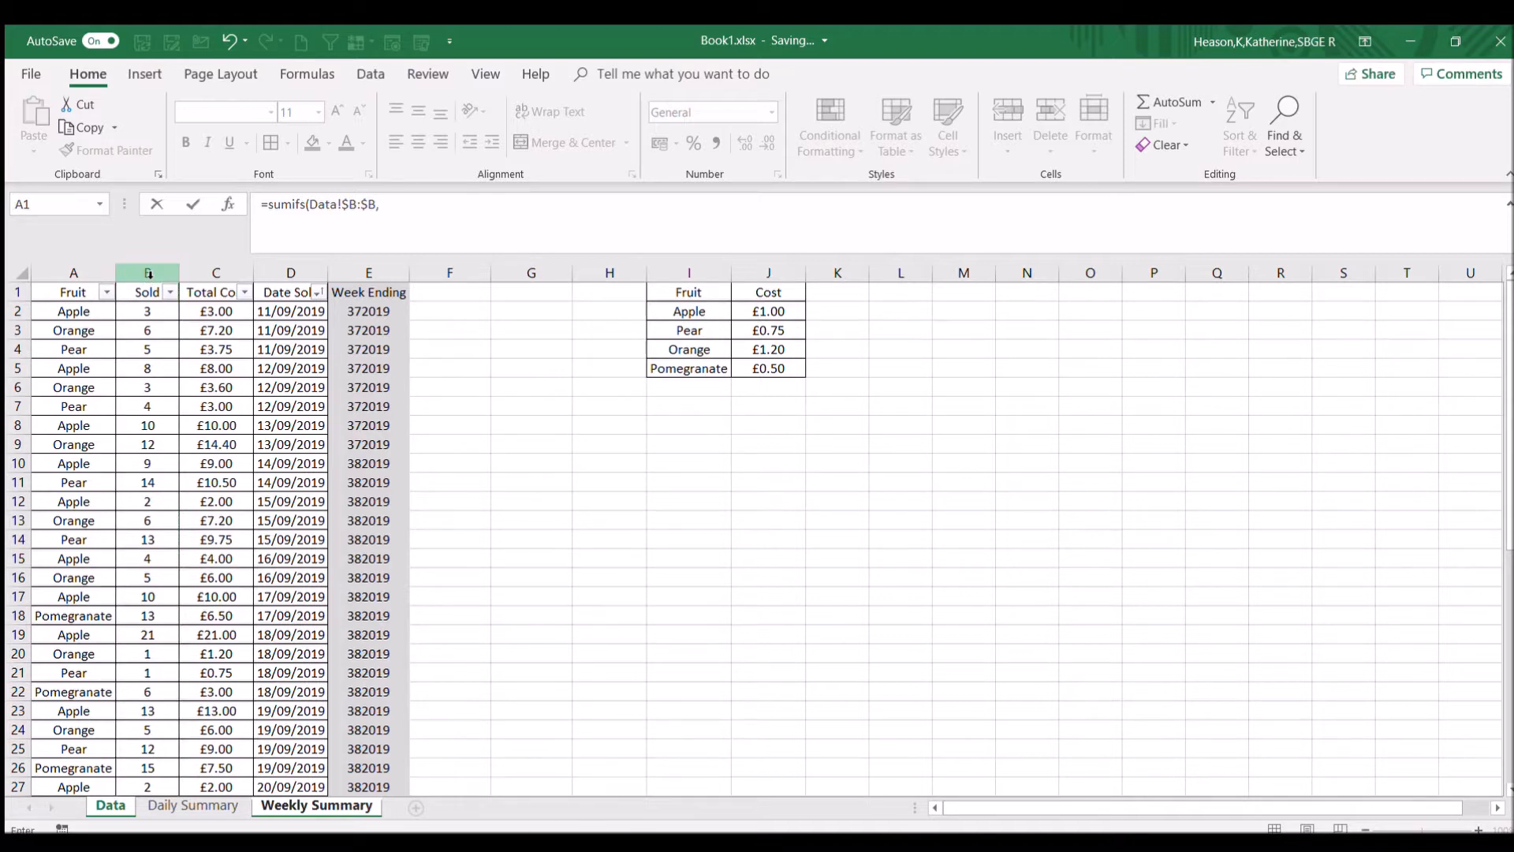
Step: Add the fruit condition to the SUMIFS formula, matching Data!$A:$A against 'Weekly Summary'!$A3
left_click(88, 273)
key("F4")
type(",")
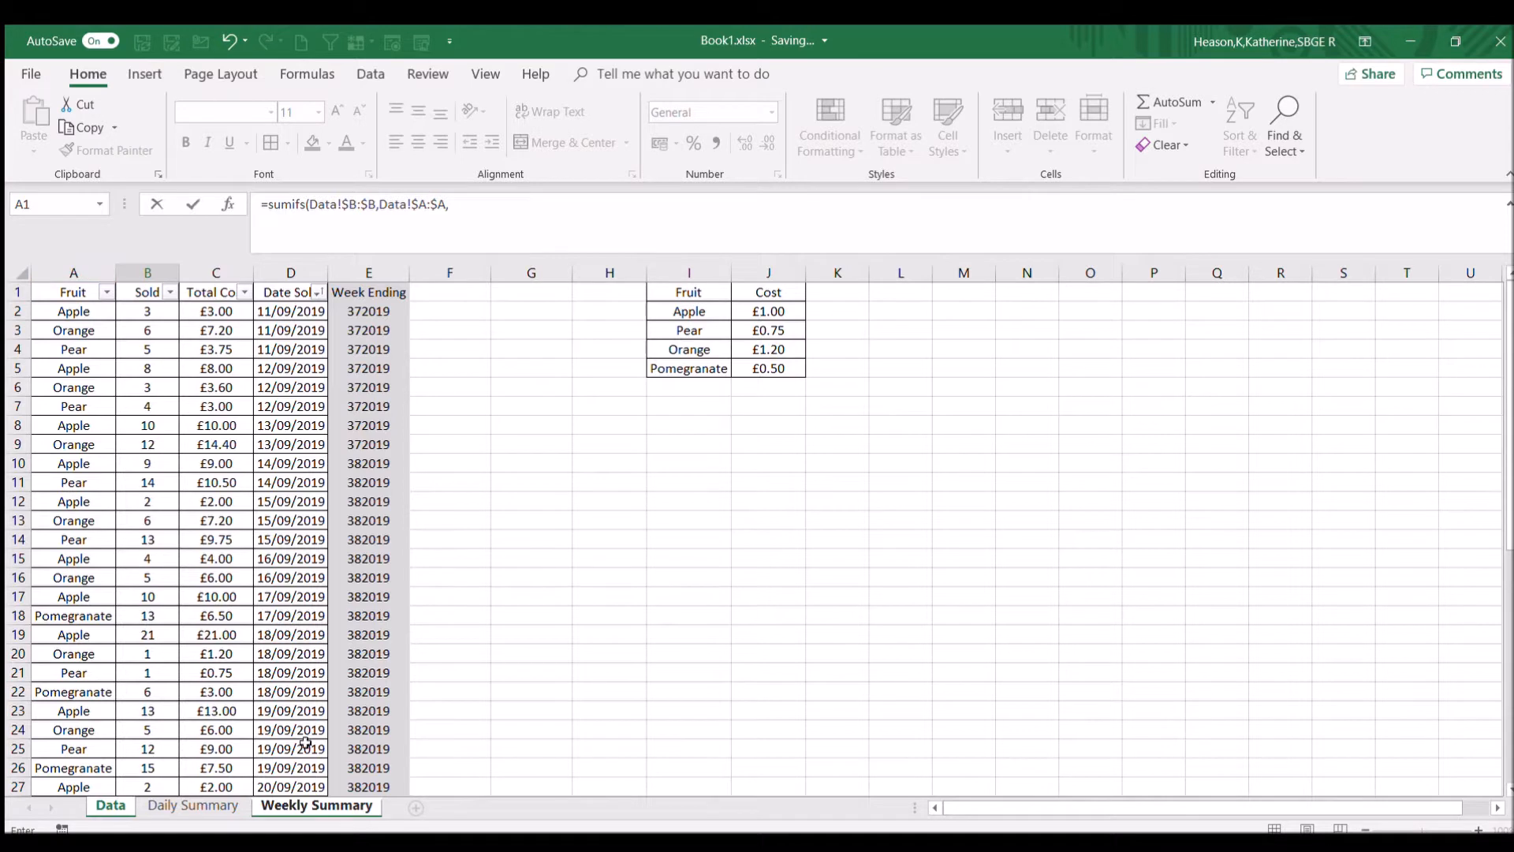
left_click(316, 806)
left_click(62, 331)
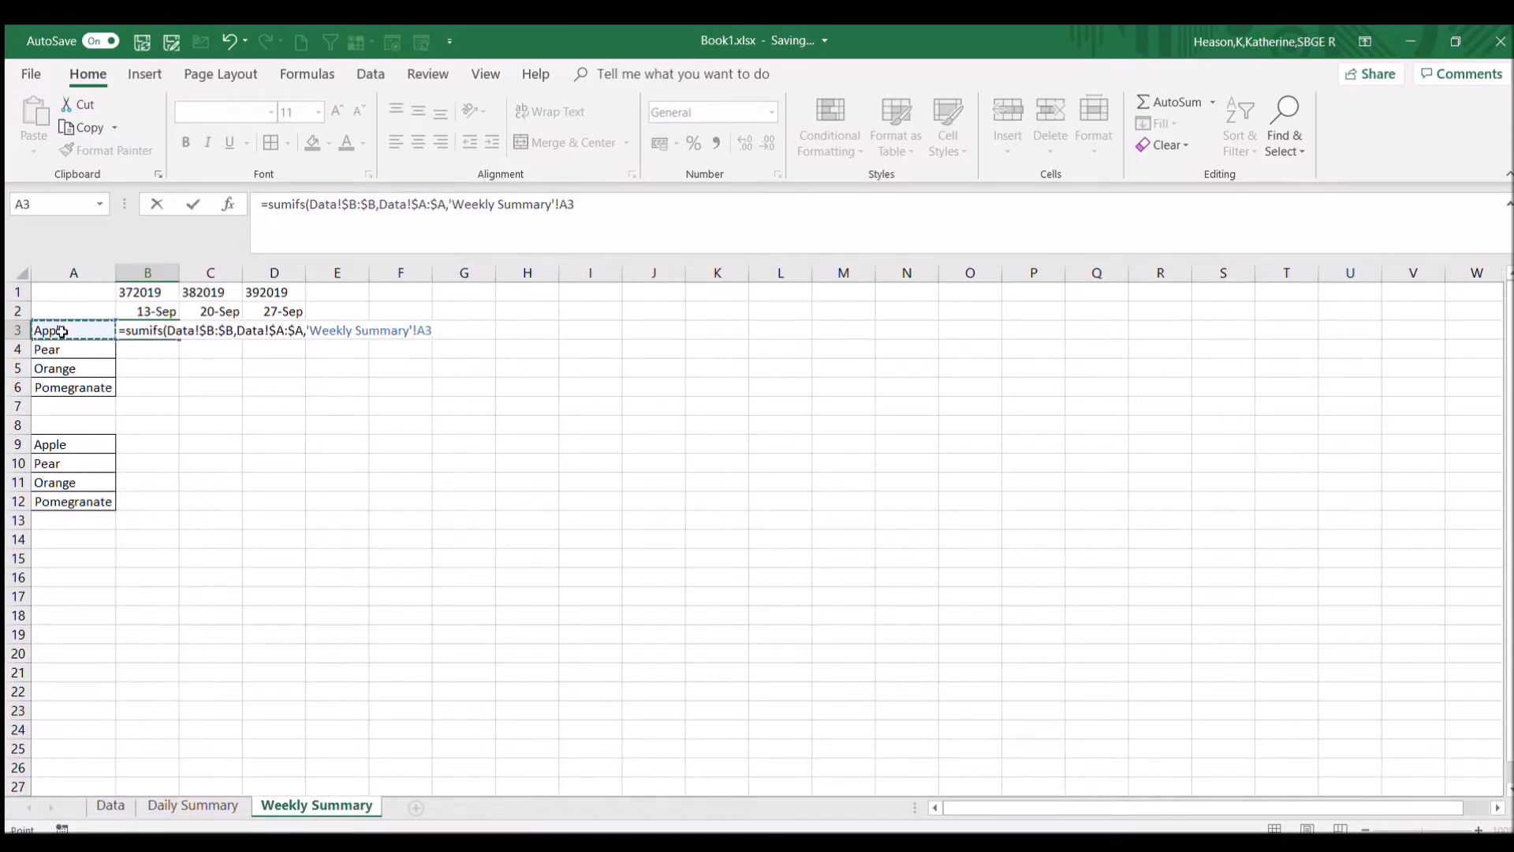
key("F4")
key("F4")
key("F4")
type(",")
Step: Complete the SUMIFS formula by matching Data!$E:$E against 'Weekly Summary'!B$1, and fill it through B3:D6
left_click(110, 805)
left_click(369, 272)
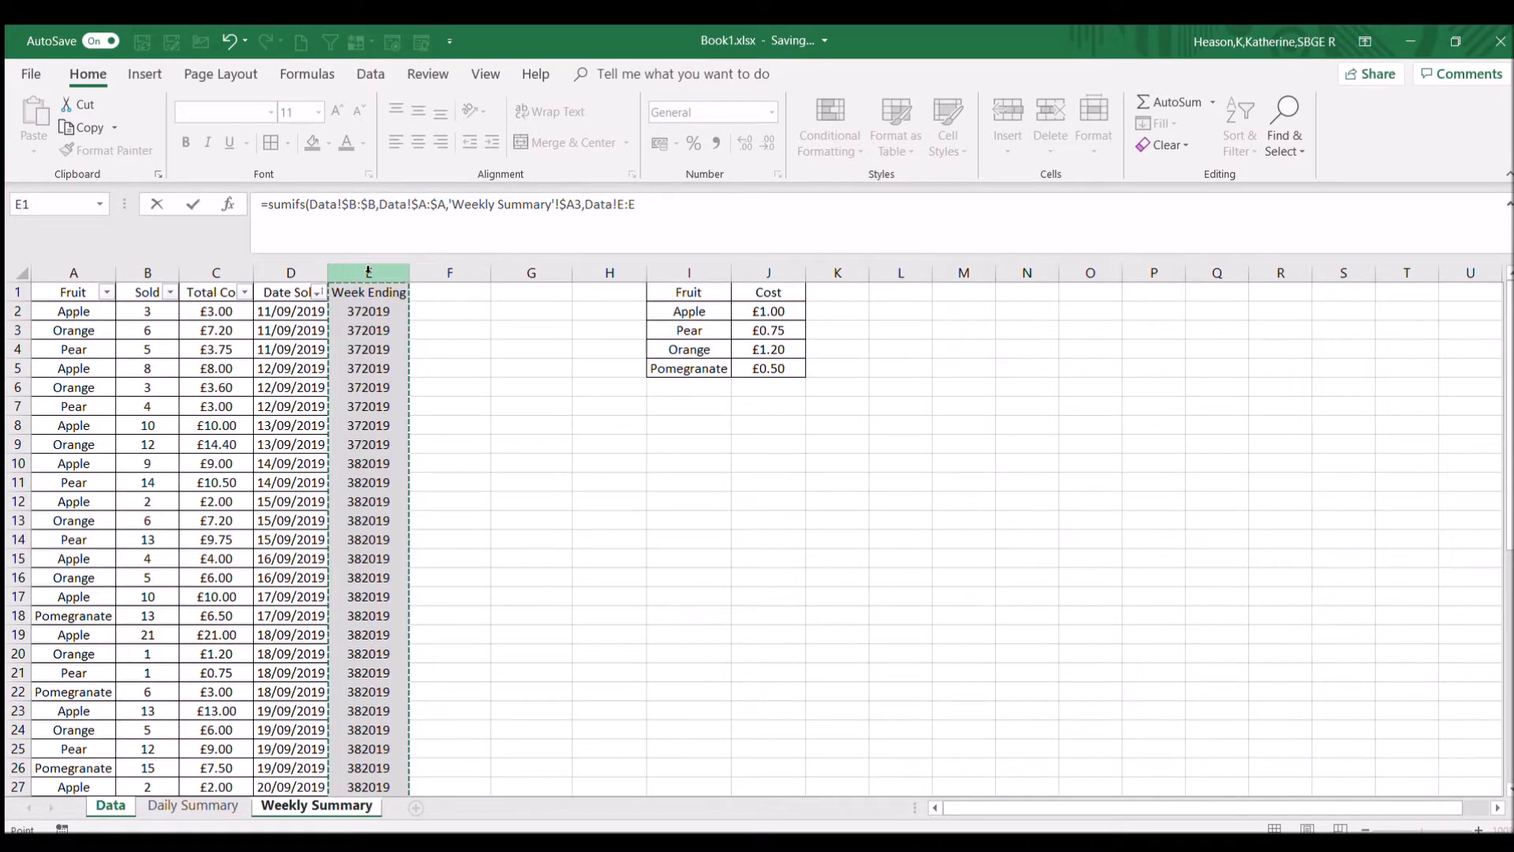
key("F4")
type(",")
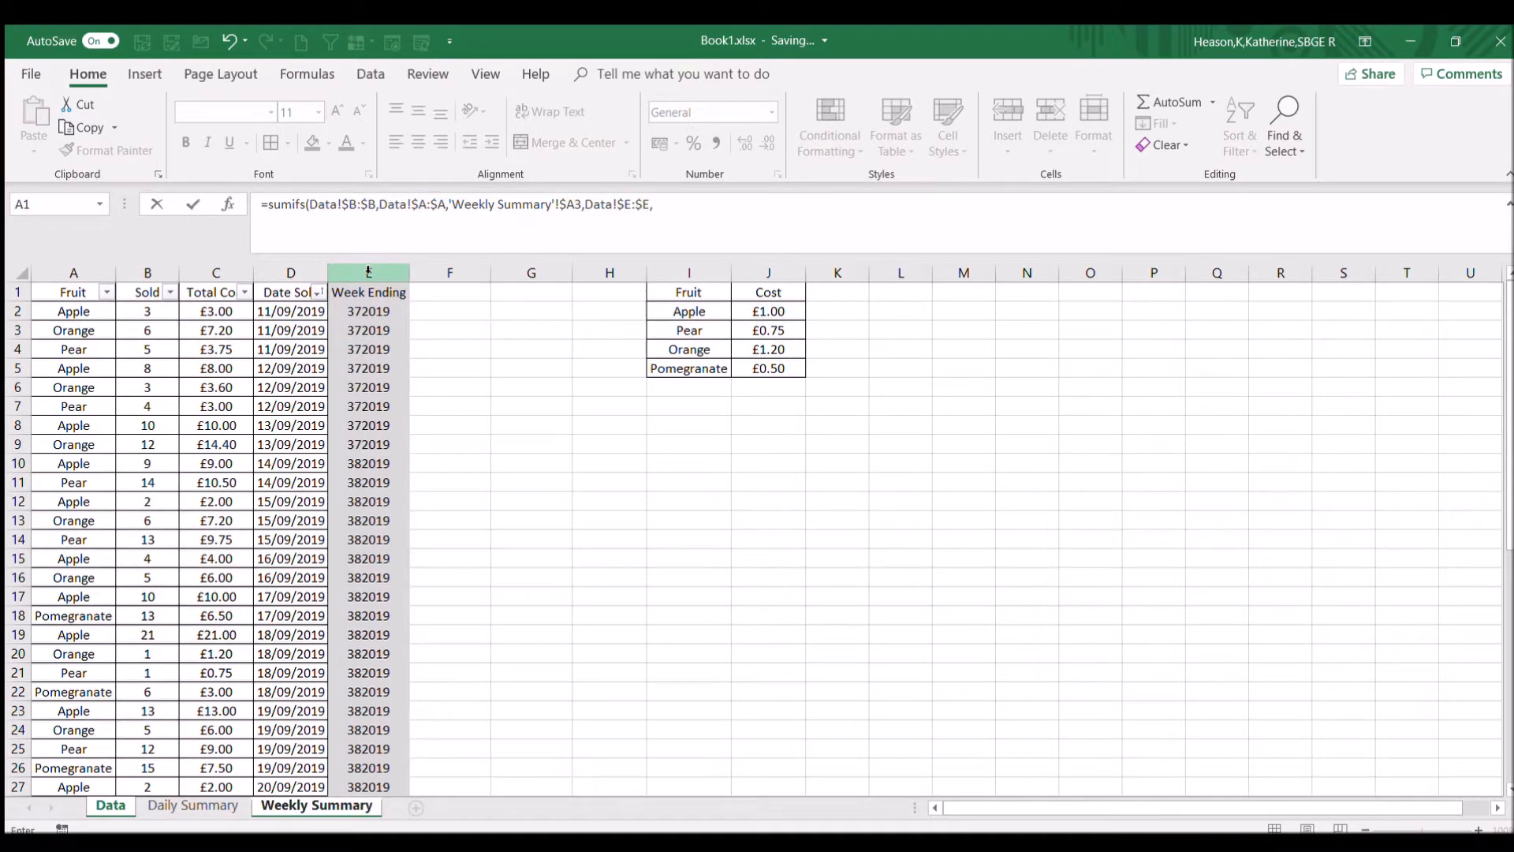
left_click(335, 806)
left_click(139, 290)
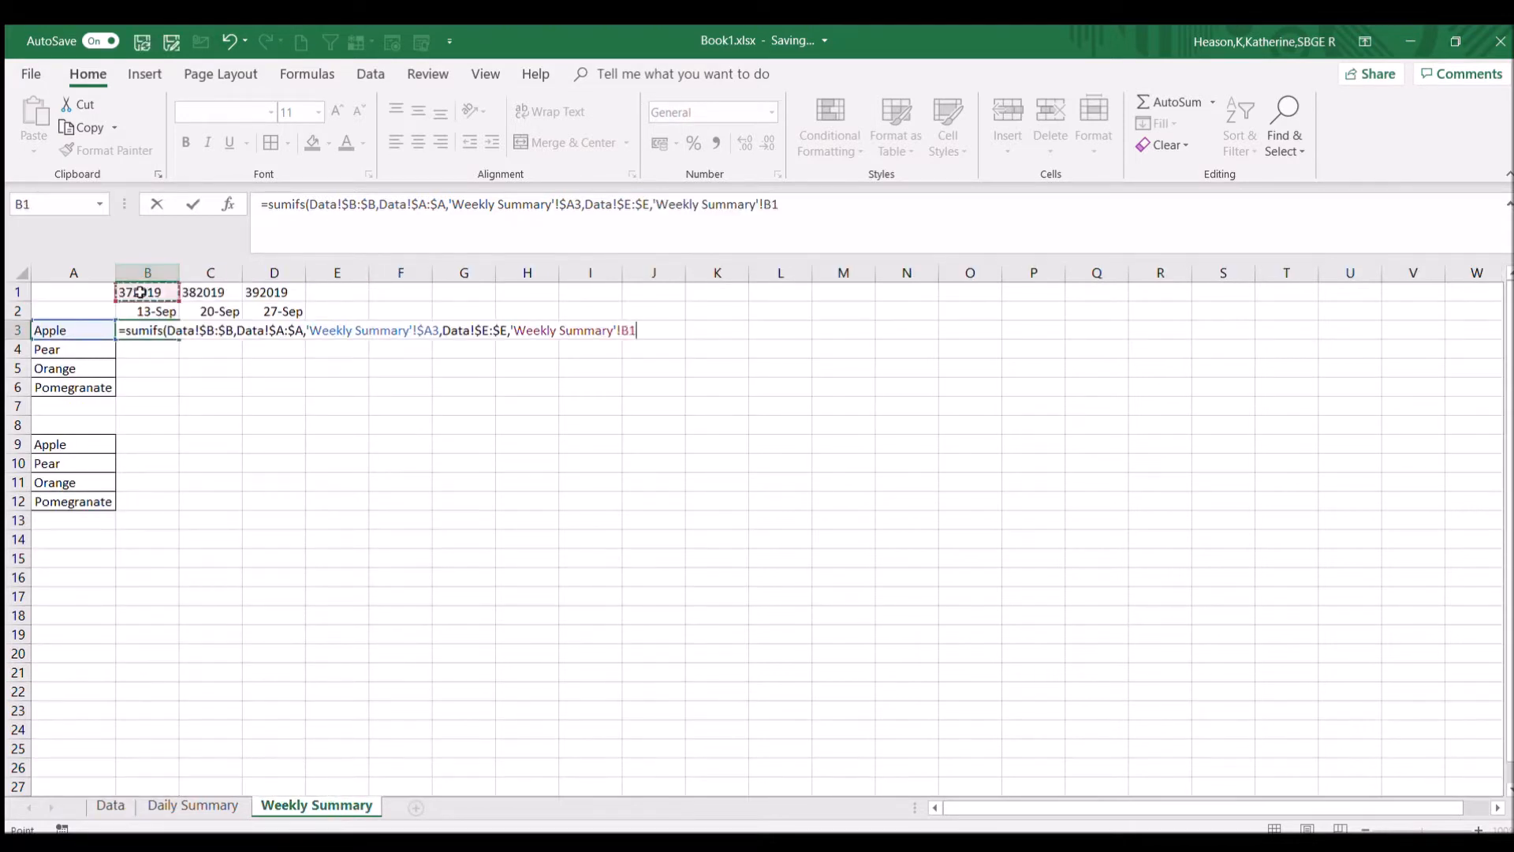
key("F4")
key("F4")
key("Return")
left_click(162, 330)
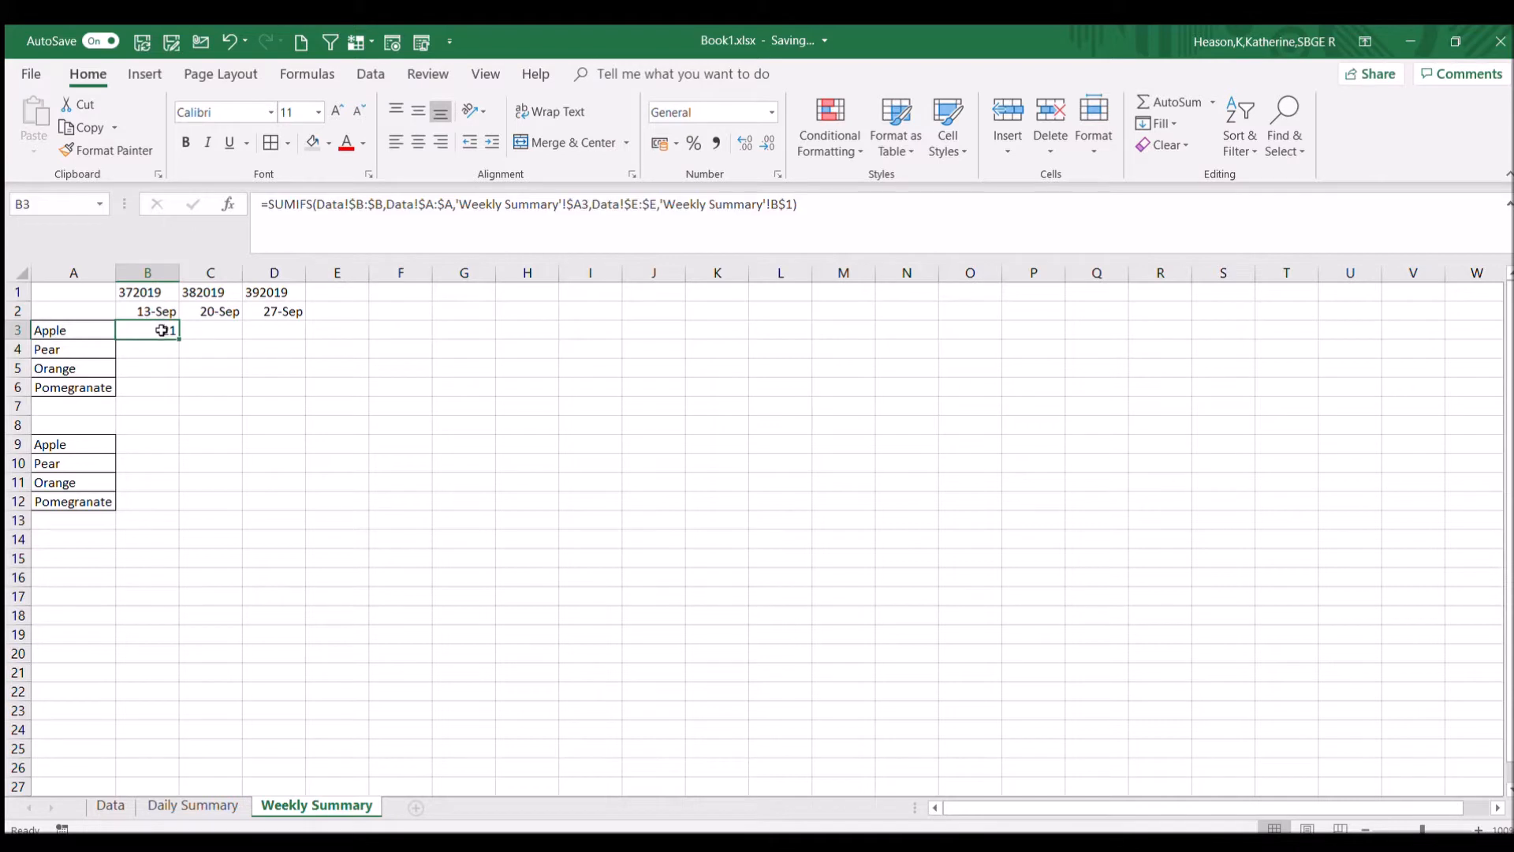
left_click_drag(180, 338, 315, 392)
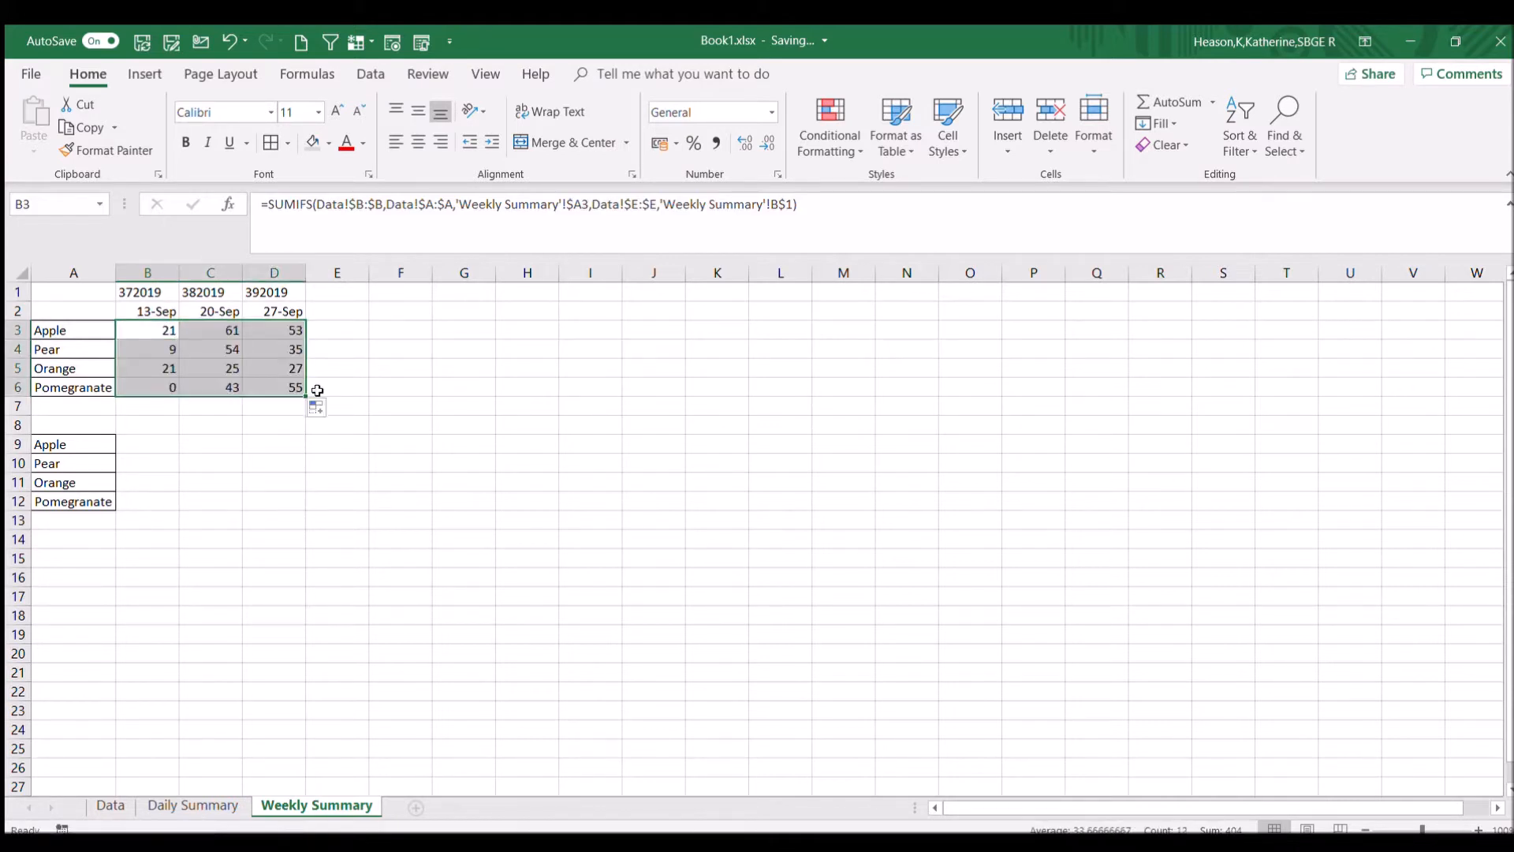
Step: Total the first week's fruit quantities in cell B7 with =SUM(B3:B6)
left_click(160, 408)
left_click(1183, 88)
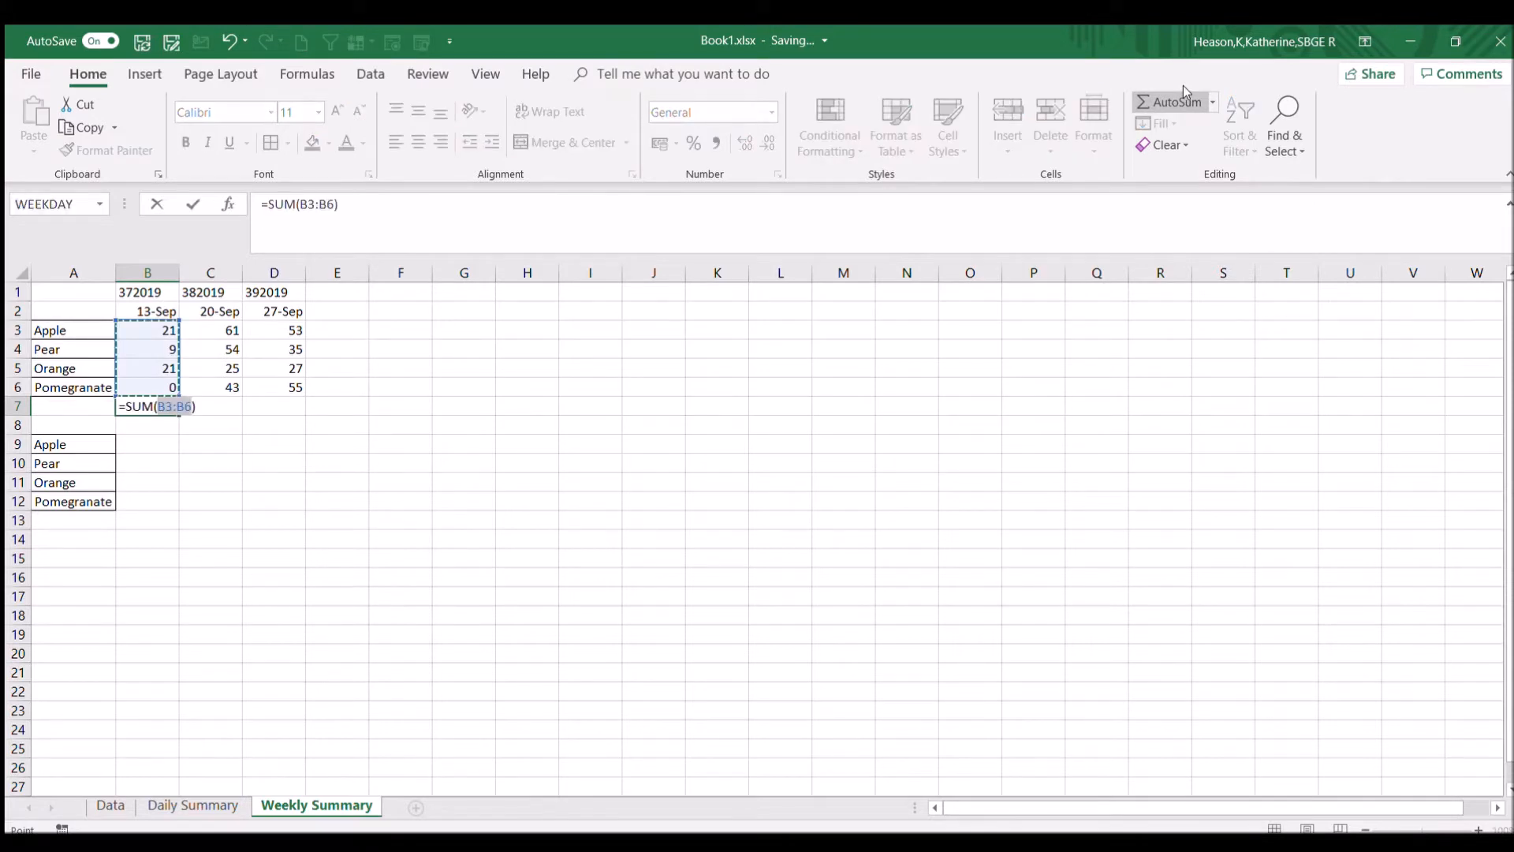
left_click(1183, 87)
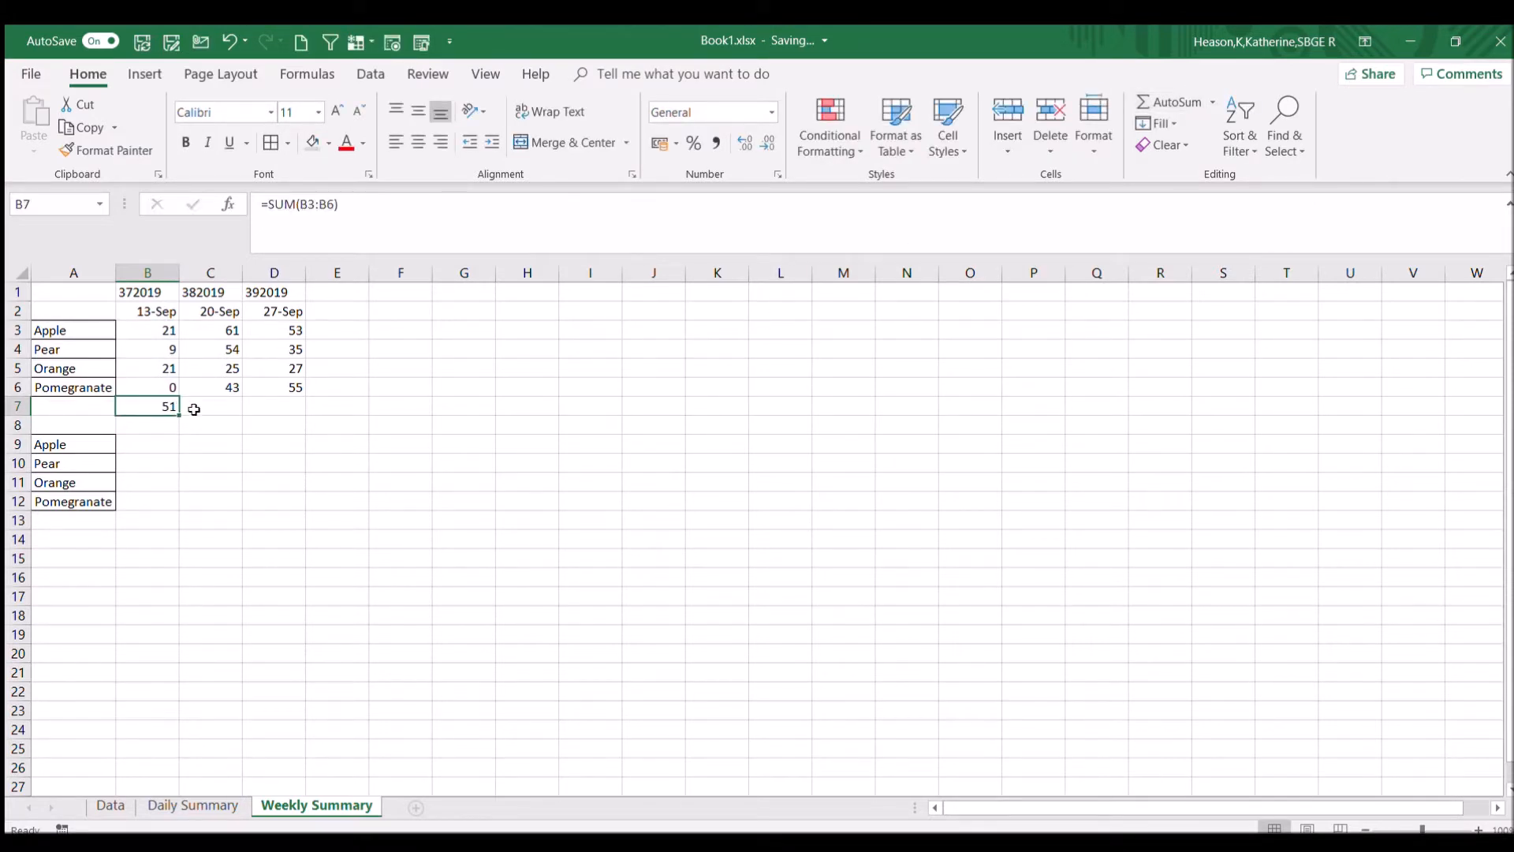
Step: Fill the quantity total from B7 across to D7 for the remaining two weeks
left_click_drag(180, 416, 312, 410)
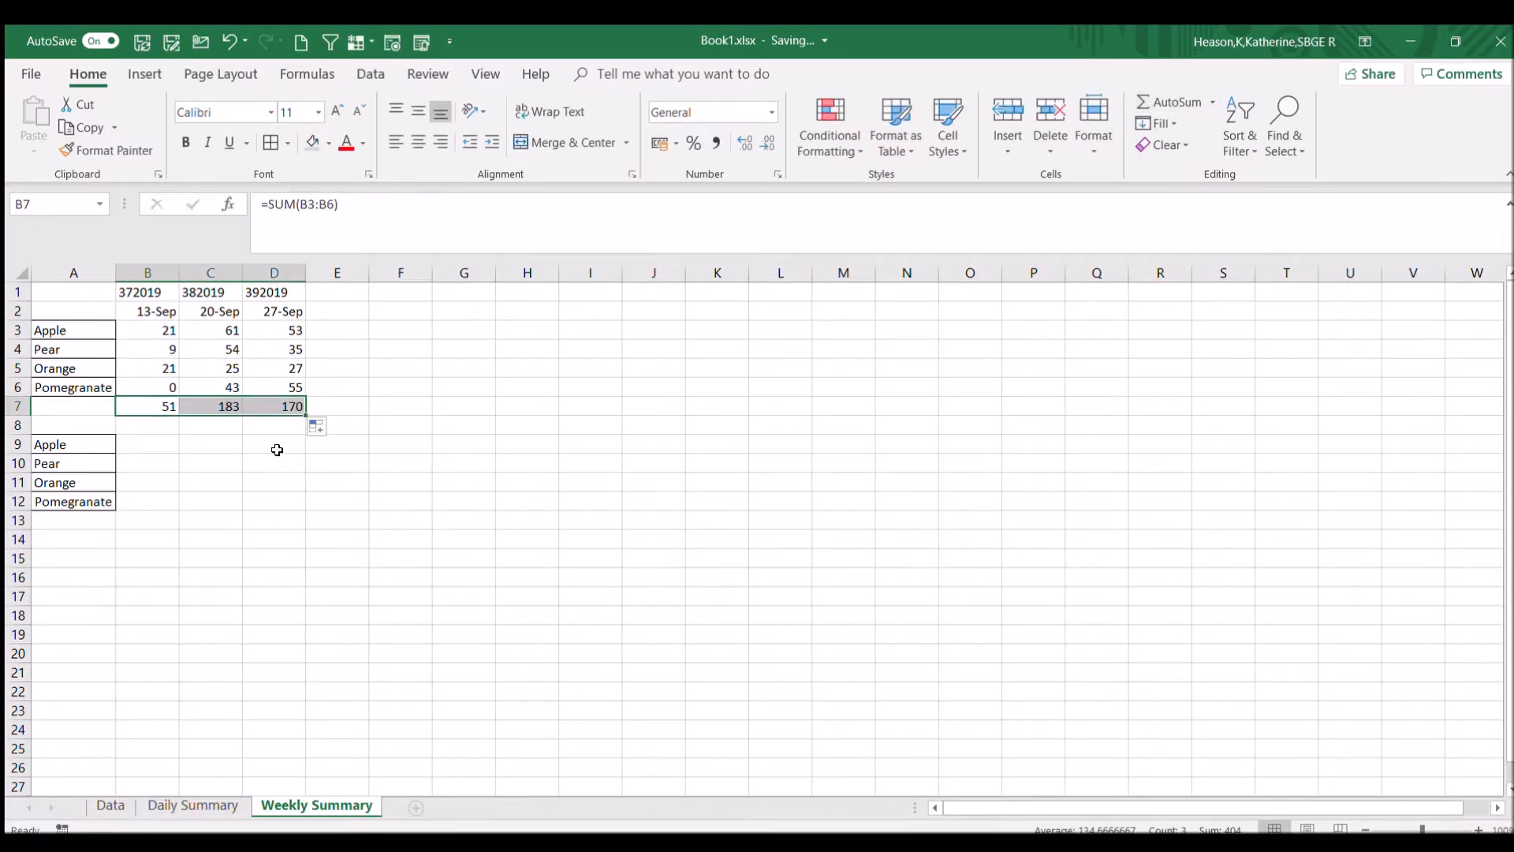
left_click(234, 432)
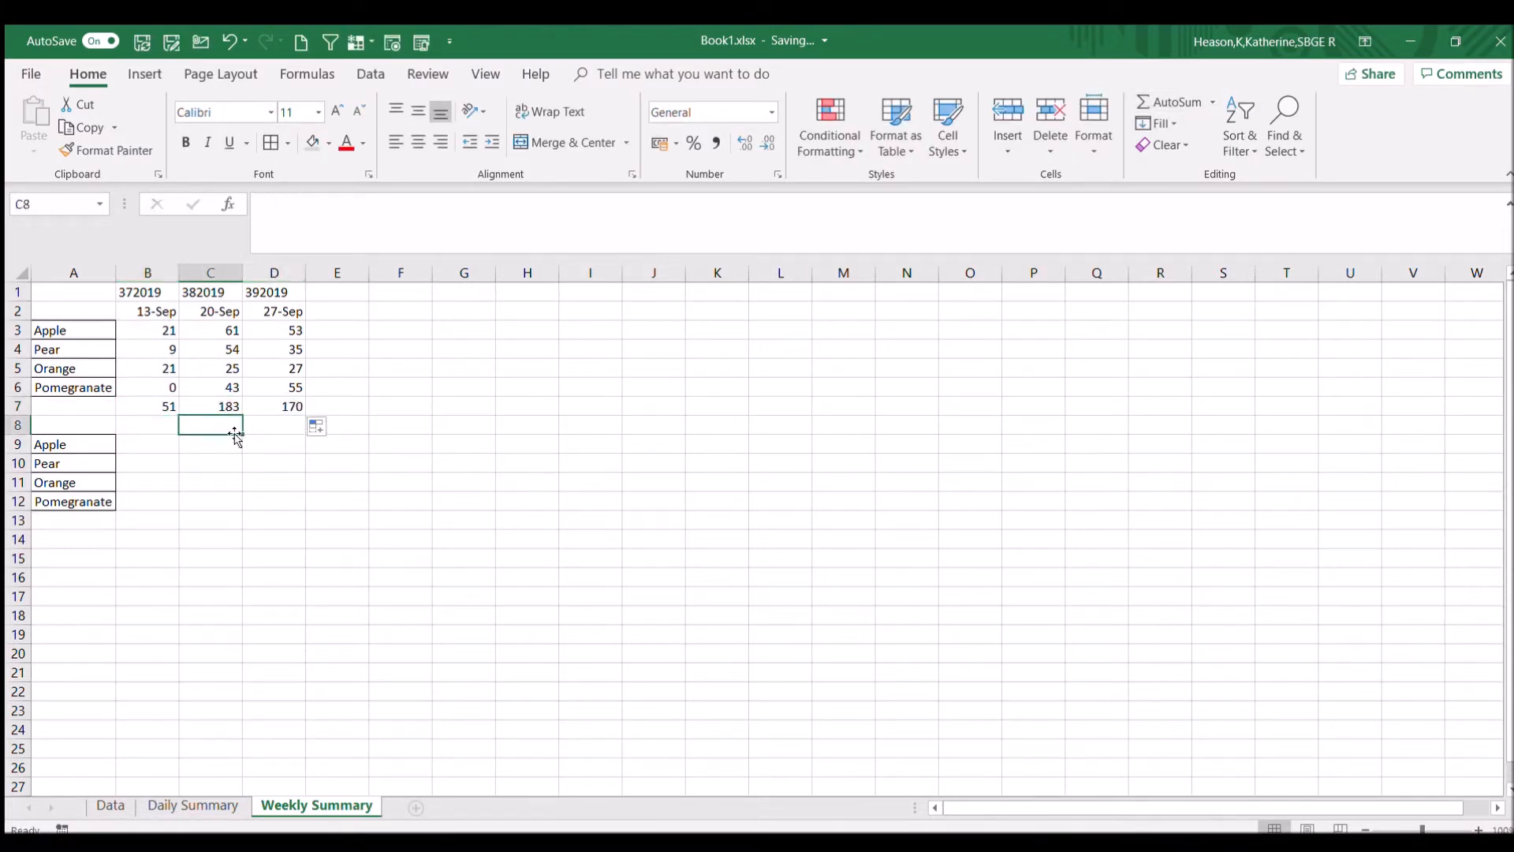
left_click(174, 326)
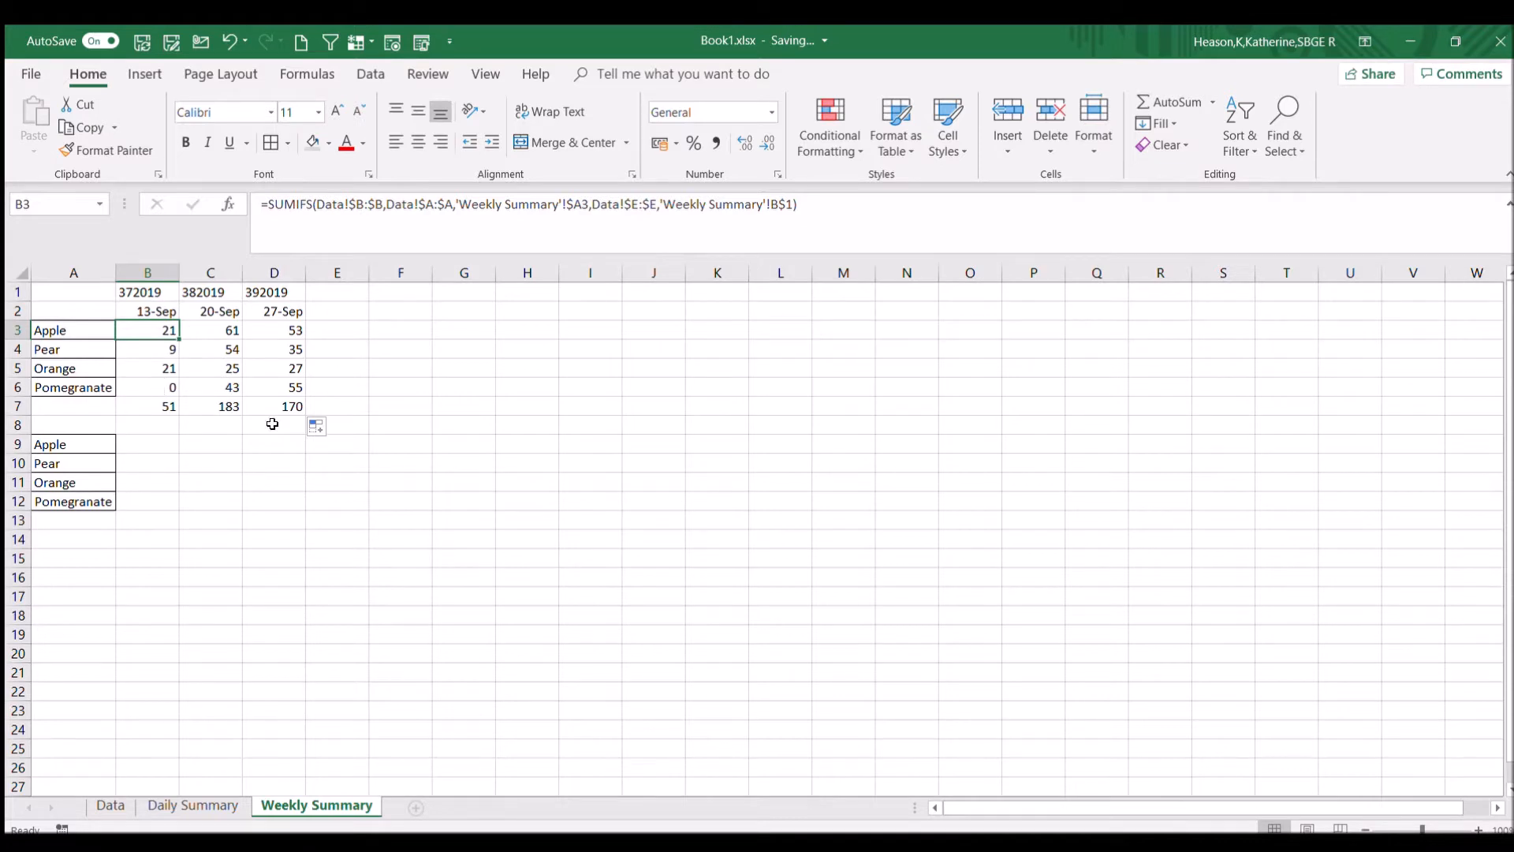
Step: Begin a SUMIFS formula in cell B9 of the Weekly Summary sheet with Data!$C:$C as the sum range
left_click(125, 445)
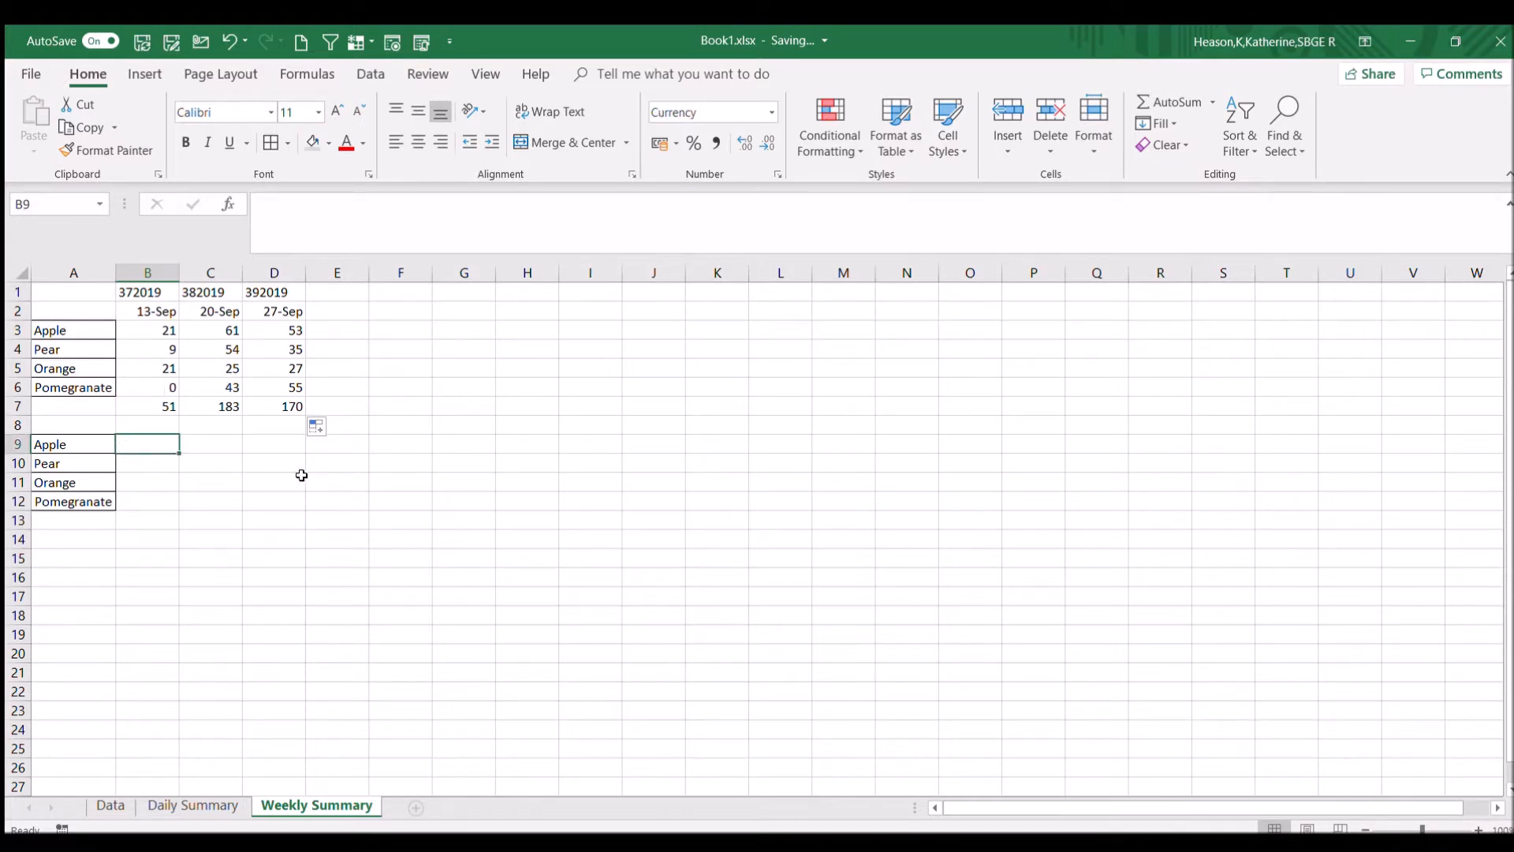
type("=")
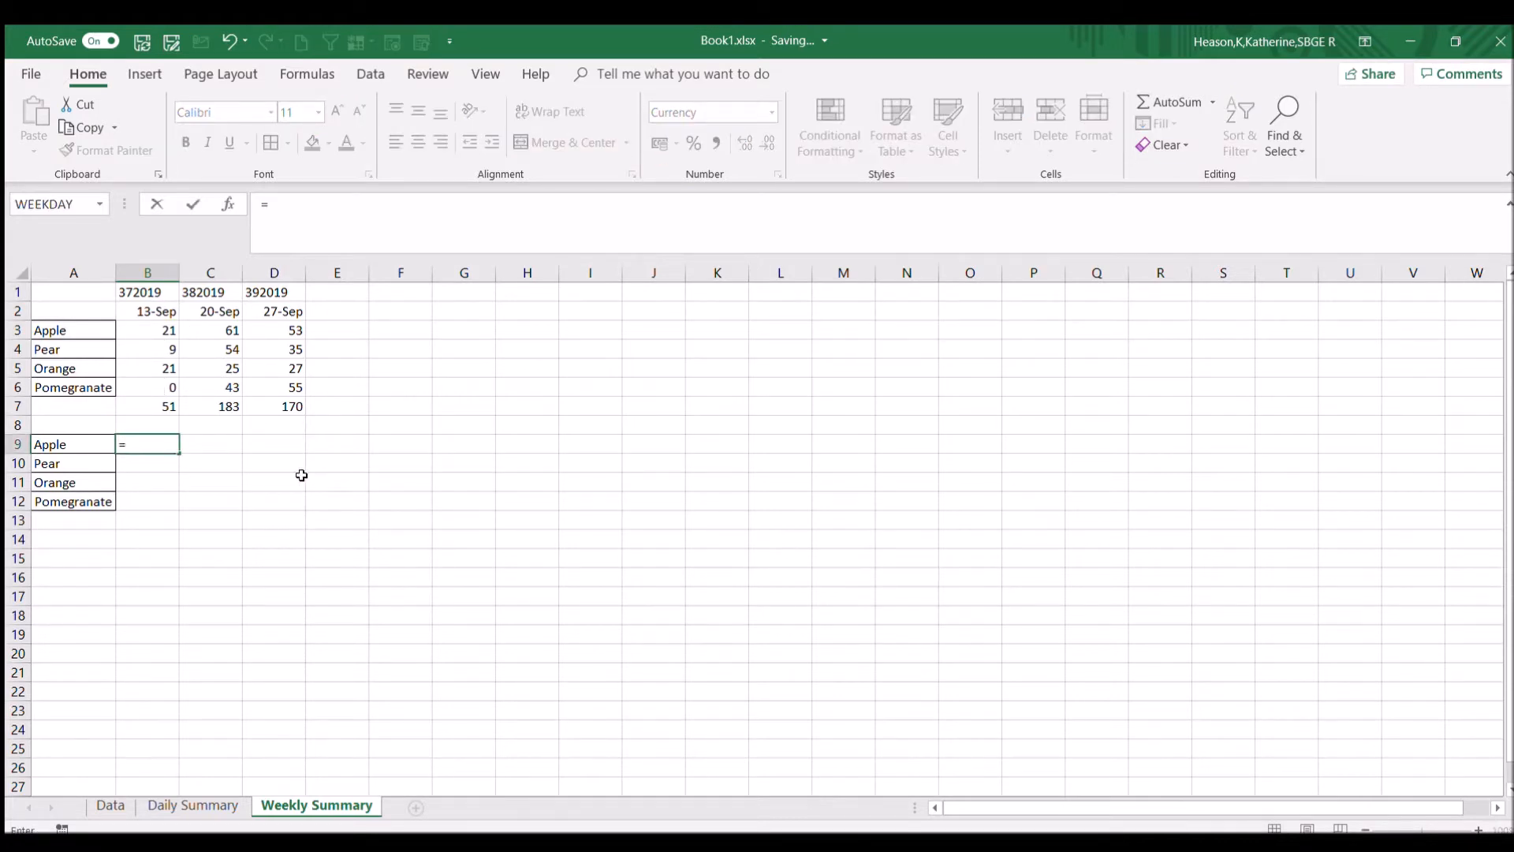
type("sumifs(")
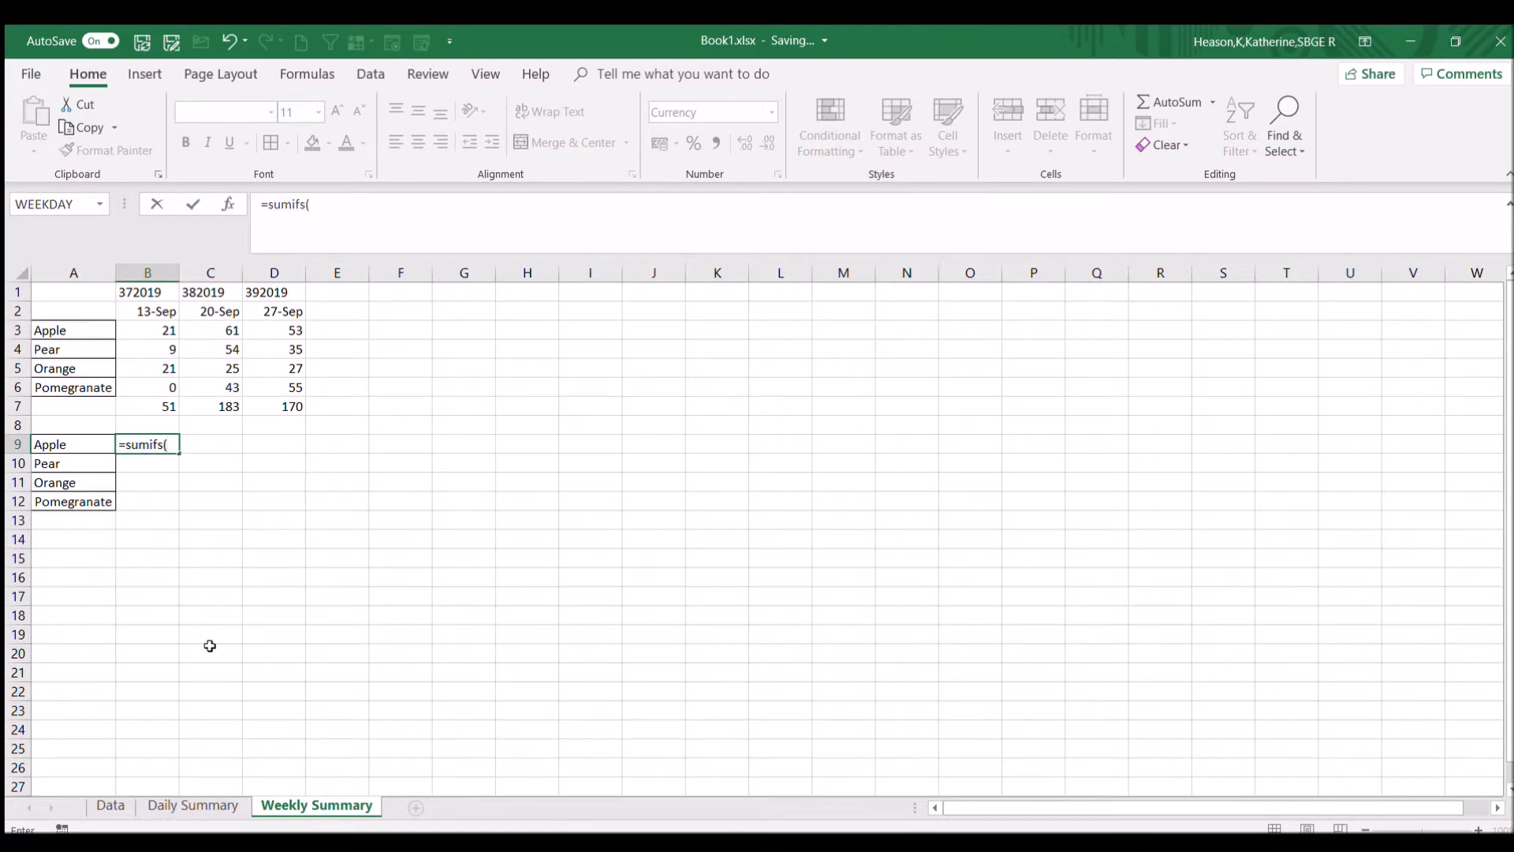
left_click(111, 805)
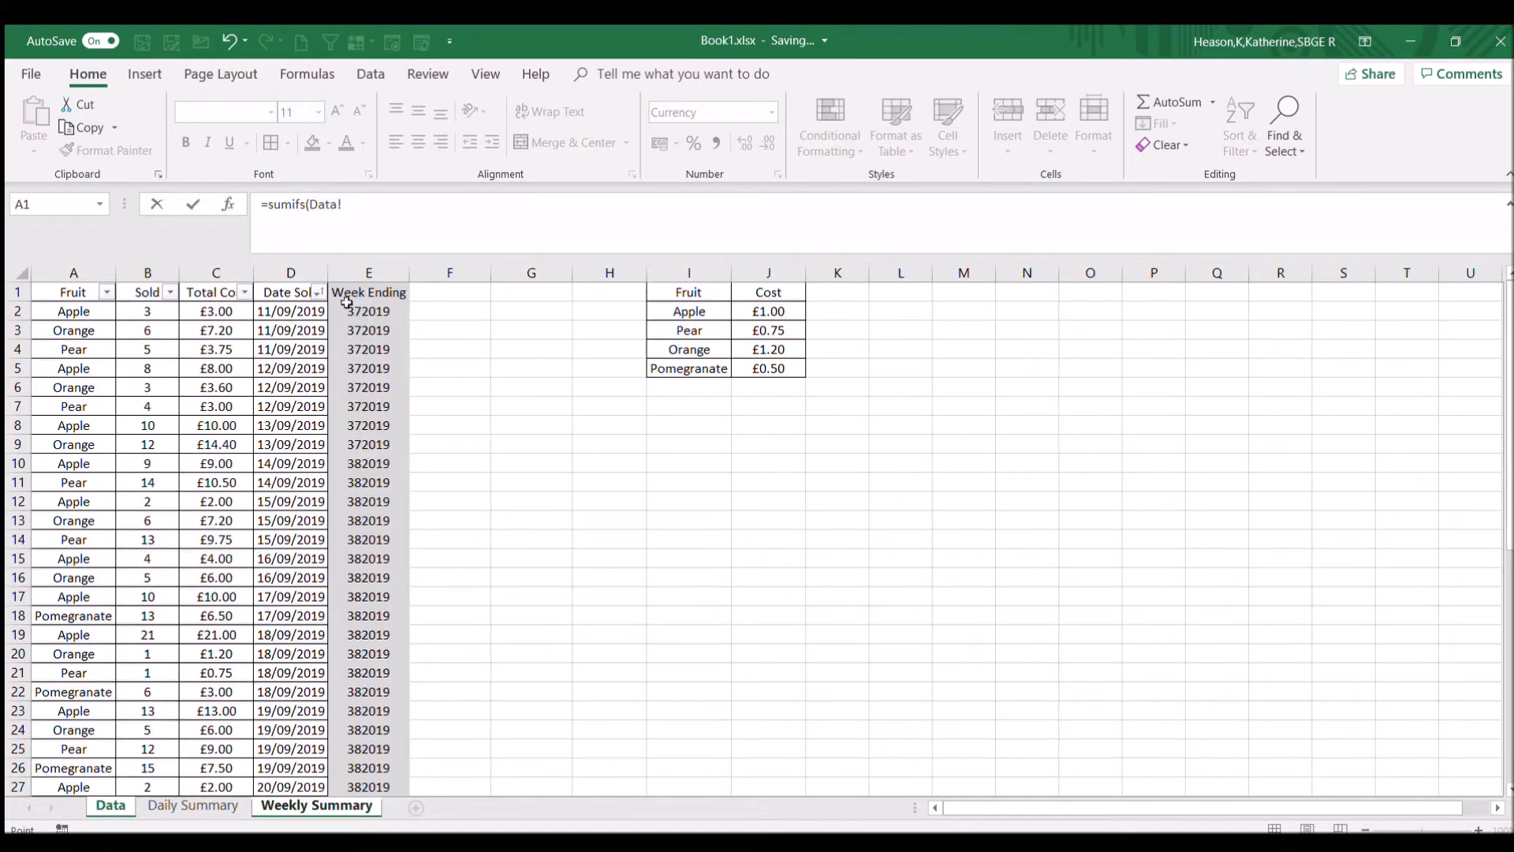
left_click(211, 274)
key("F4")
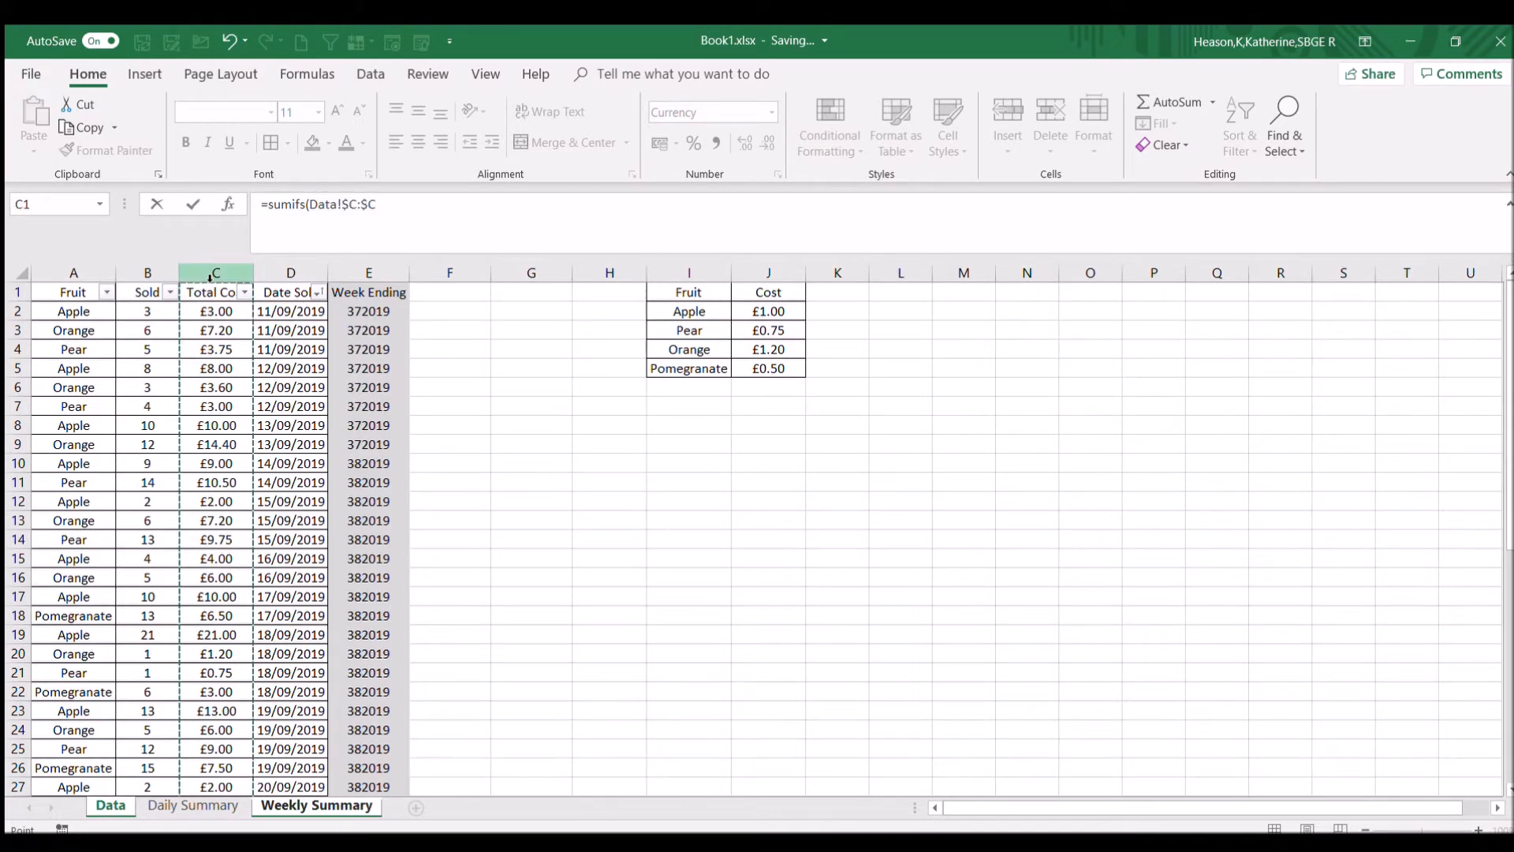
Step: Add the fruit condition to the B9 formula, matching Data!$A:$A against 'Weekly Summary'!$A9
type(",")
left_click(104, 273)
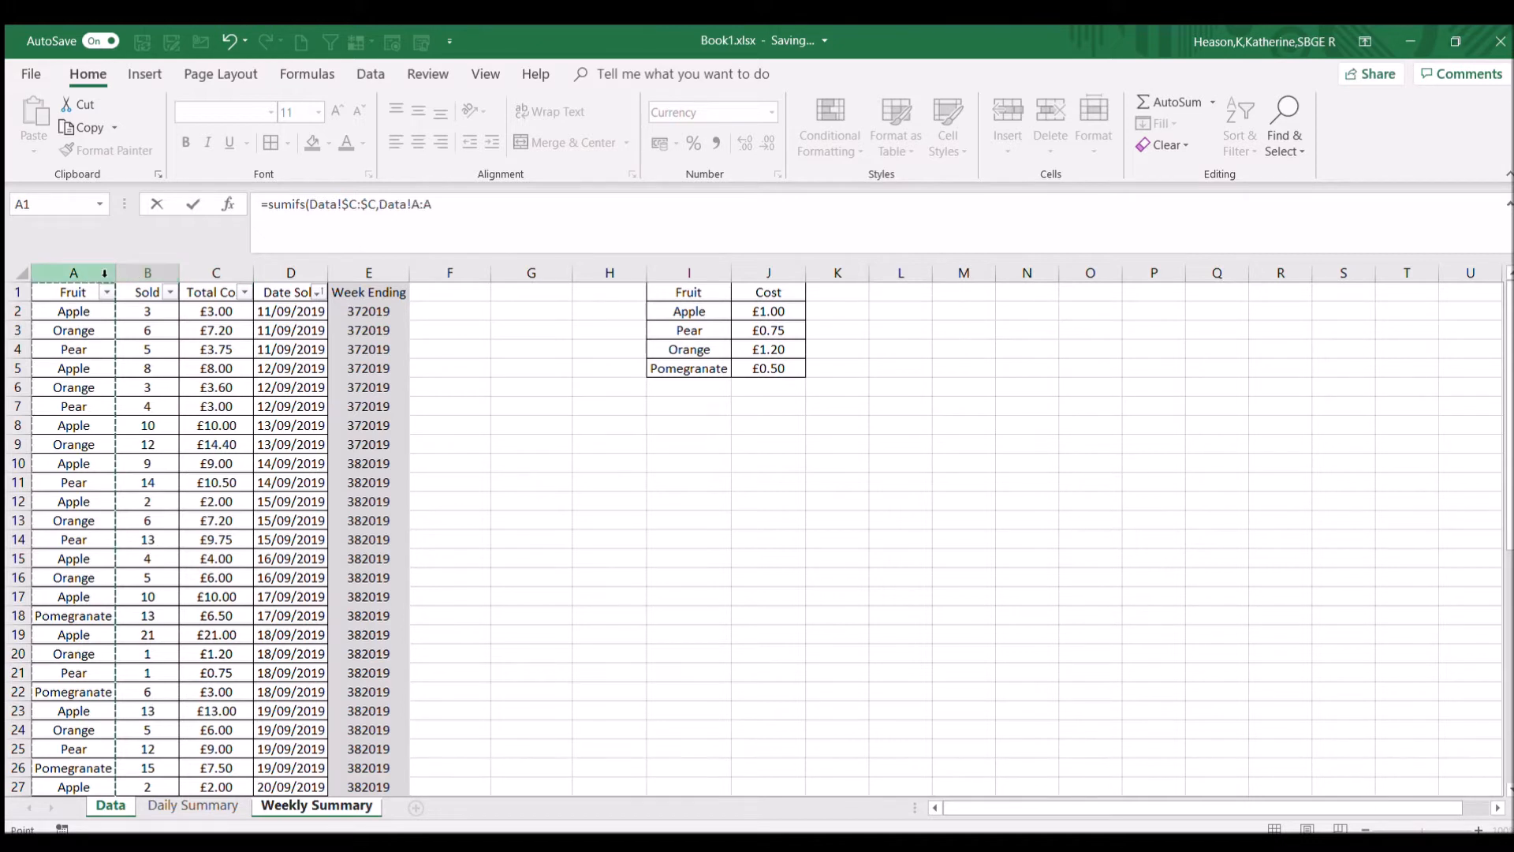
key("F4")
type(",")
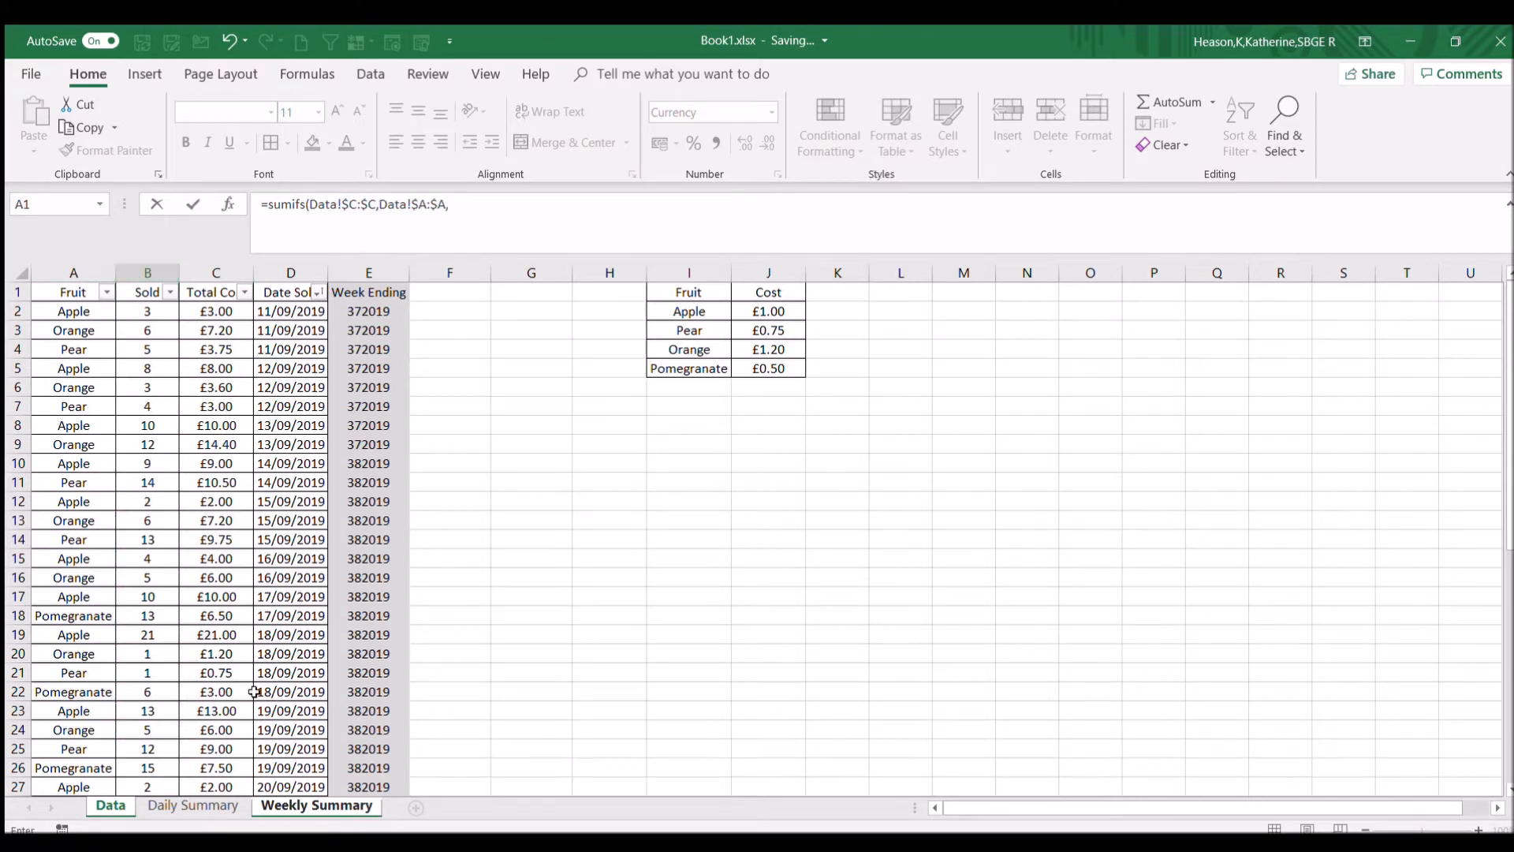
left_click(282, 804)
left_click(77, 443)
key("F4")
key("F4")
key("F4")
type(",")
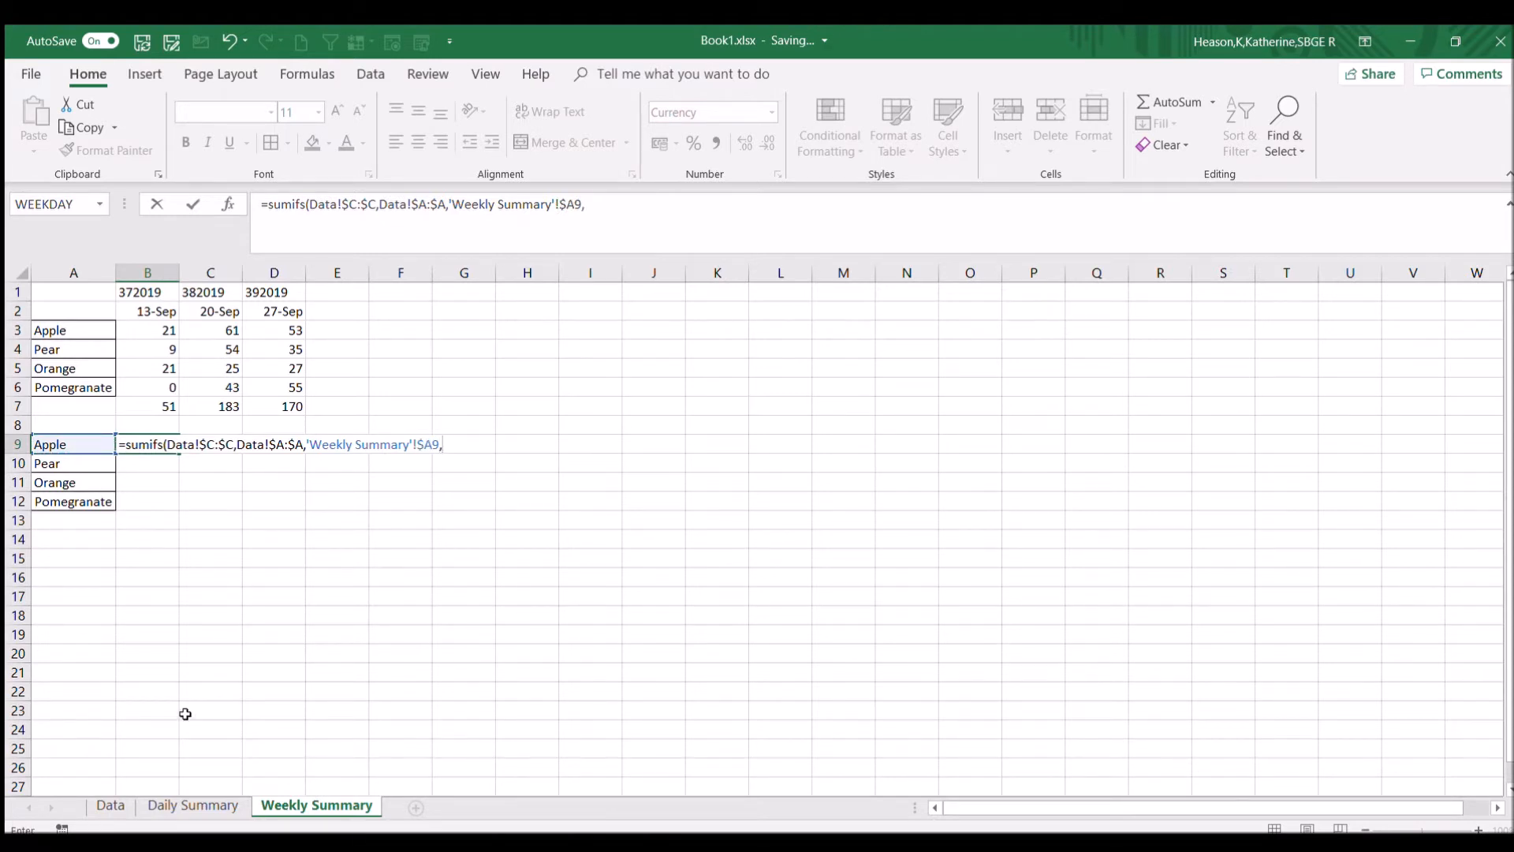
Step: Add the week code criterion 'Weekly Summary'!B$1 to the SUMIFS formula in B9 and close its bracket
left_click(110, 805)
left_click(369, 272)
left_click(329, 806)
left_click(147, 292)
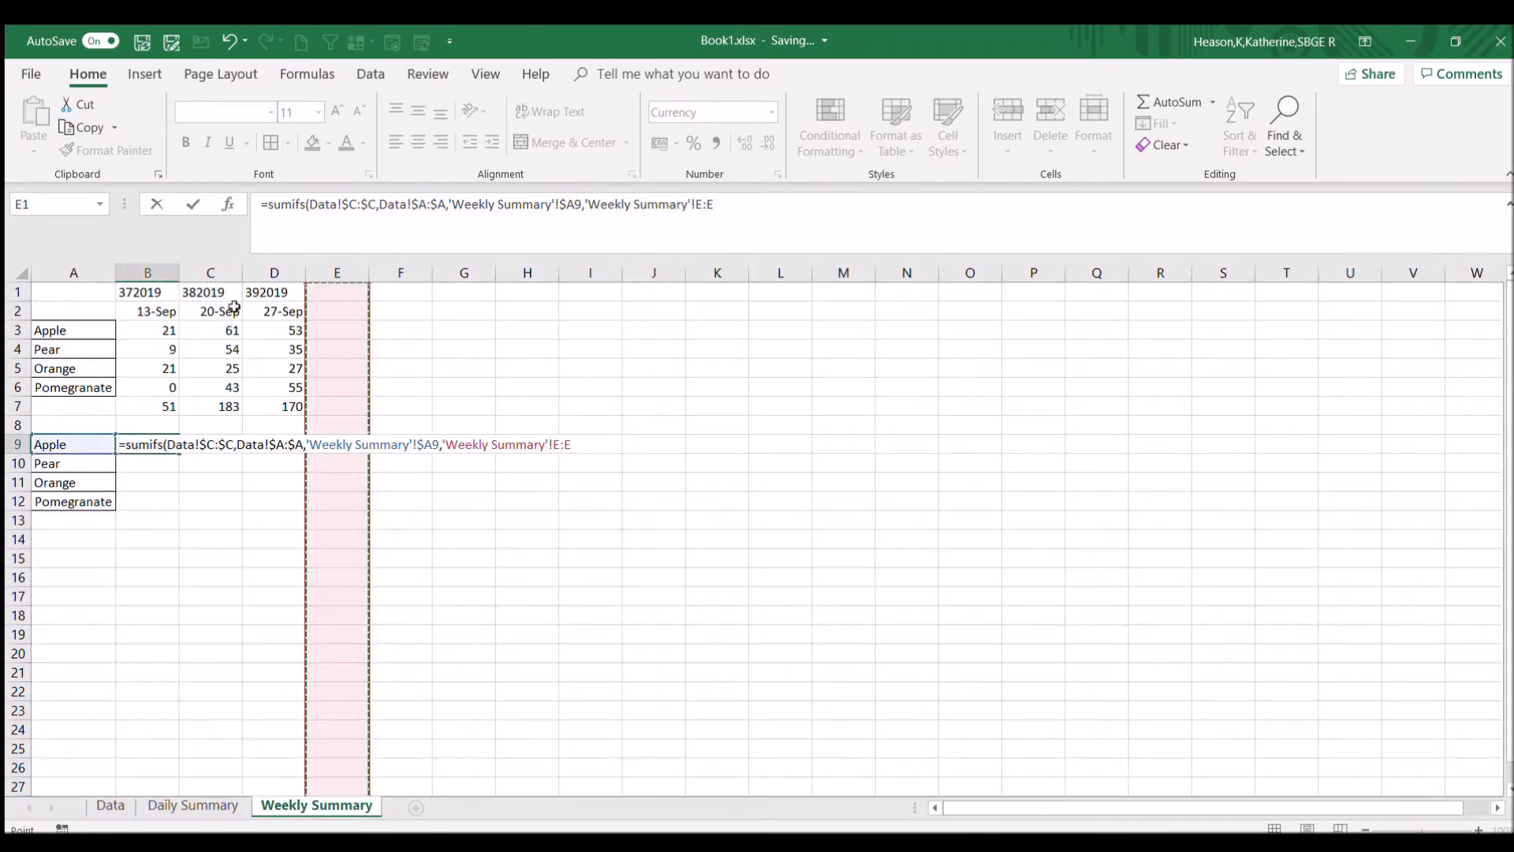
key("F4")
key("F4")
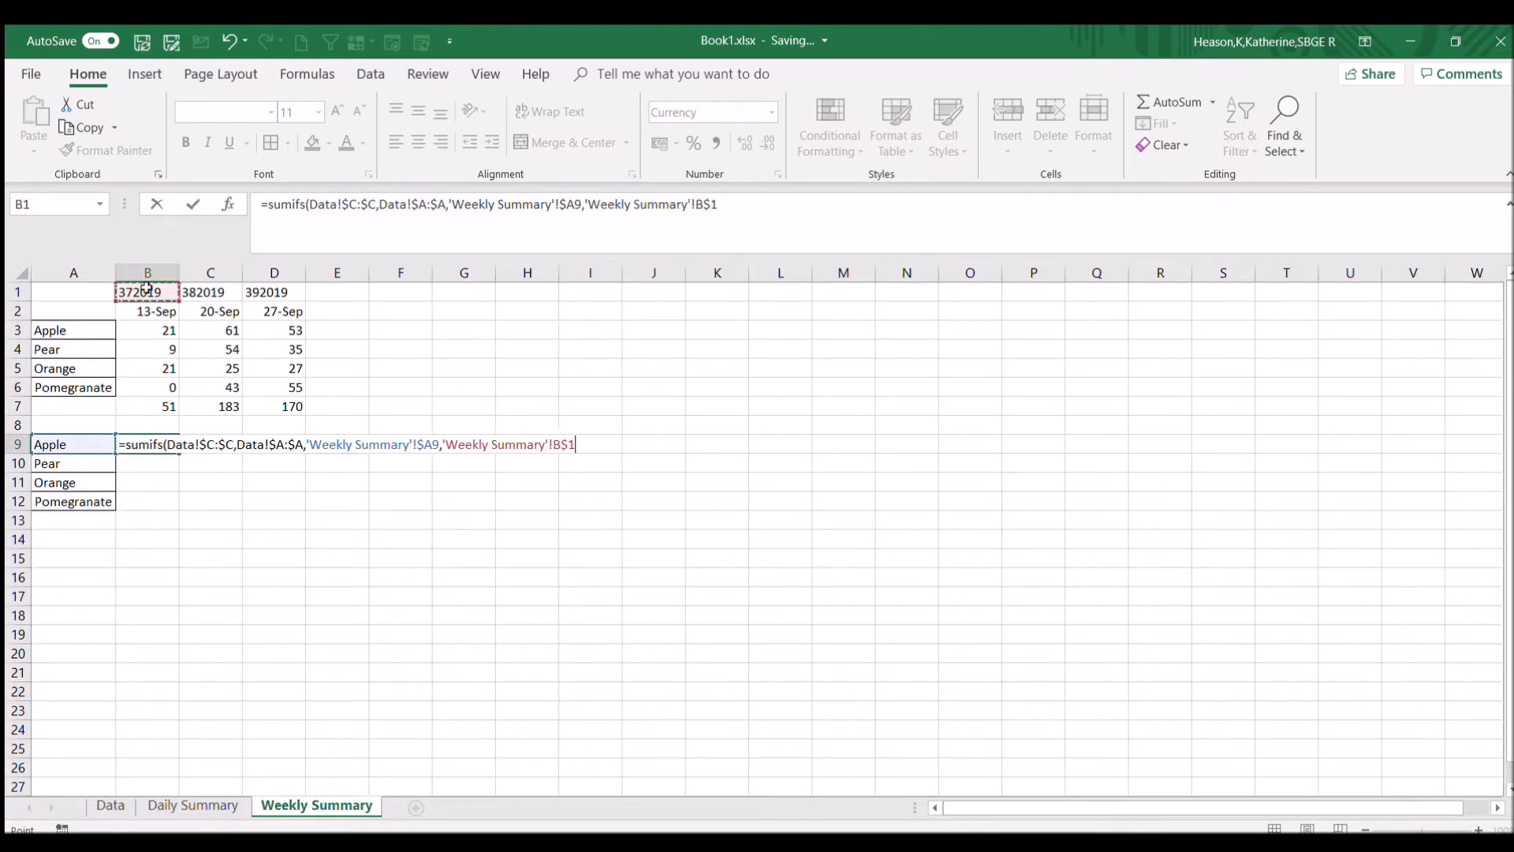
type(")")
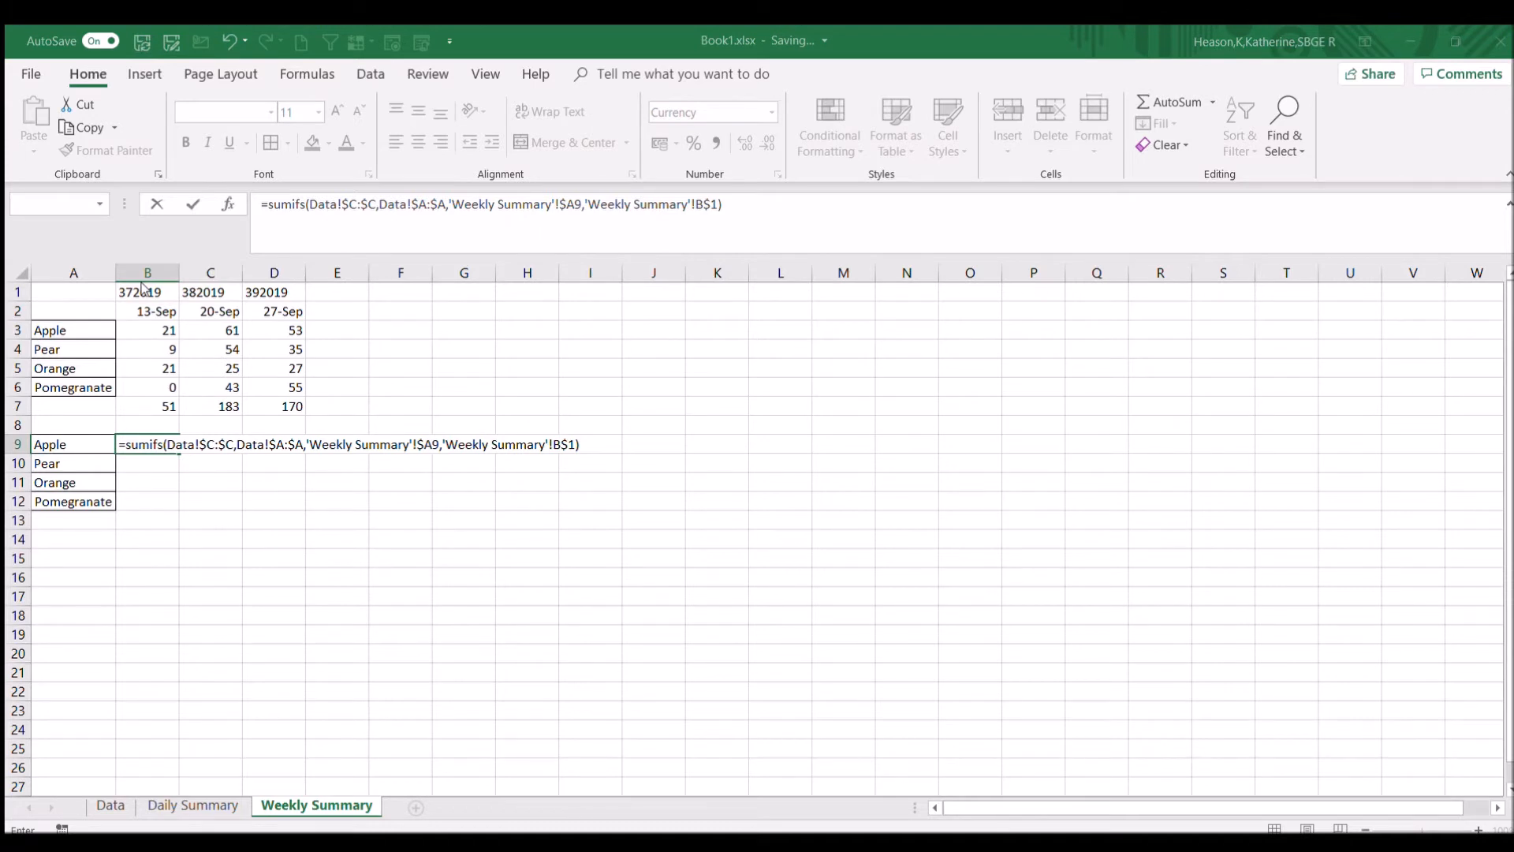
Step: Insert the missing criteria range Data!$E:$E before 'Weekly Summary'!B$1 in the B9 formula, and fill it through B9:D12
key("F2")
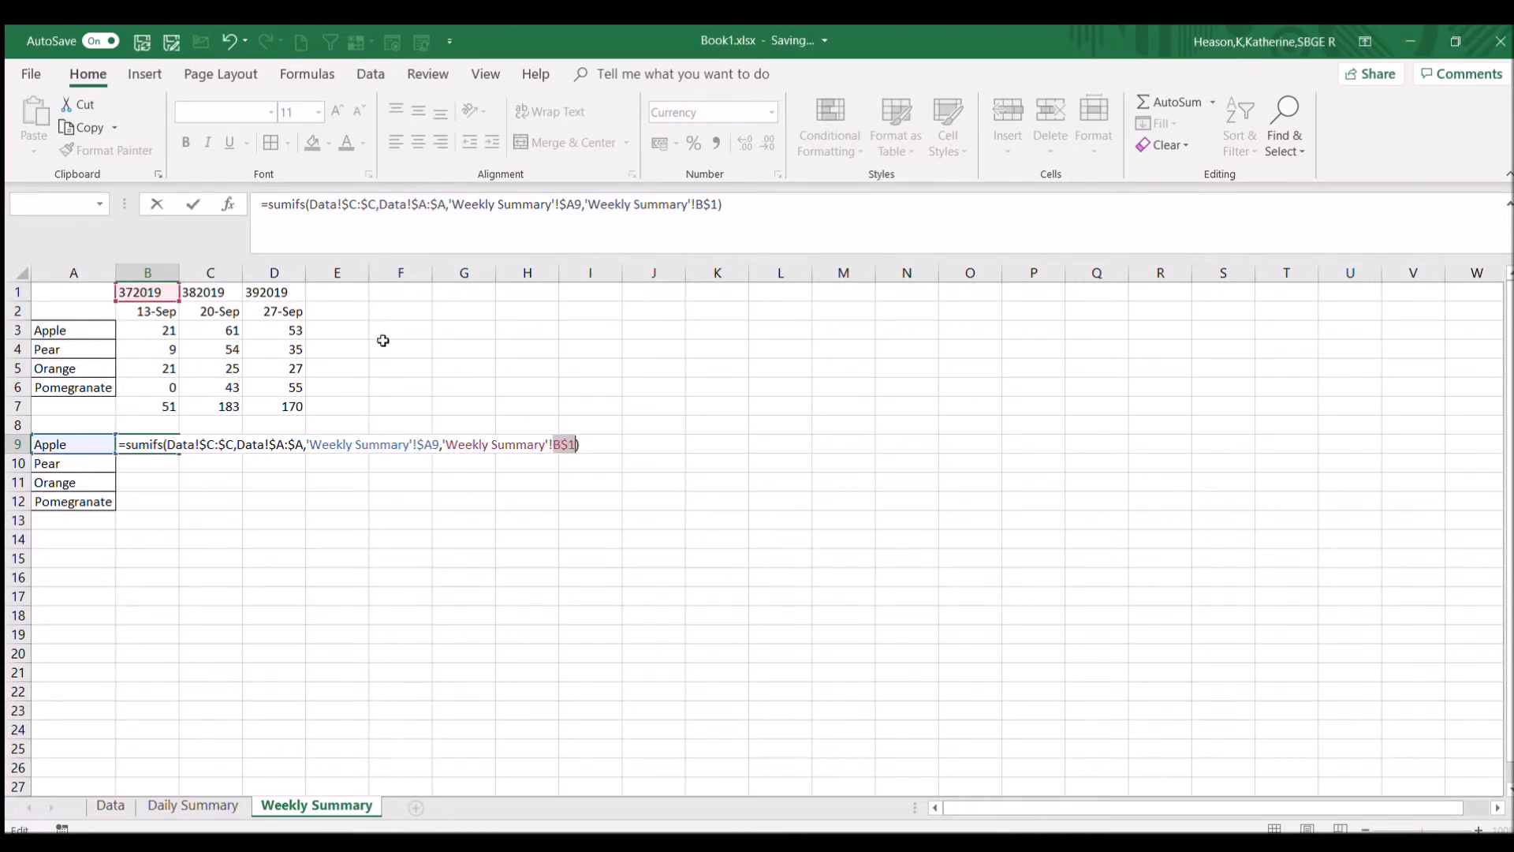
left_click_drag(724, 204, 590, 208)
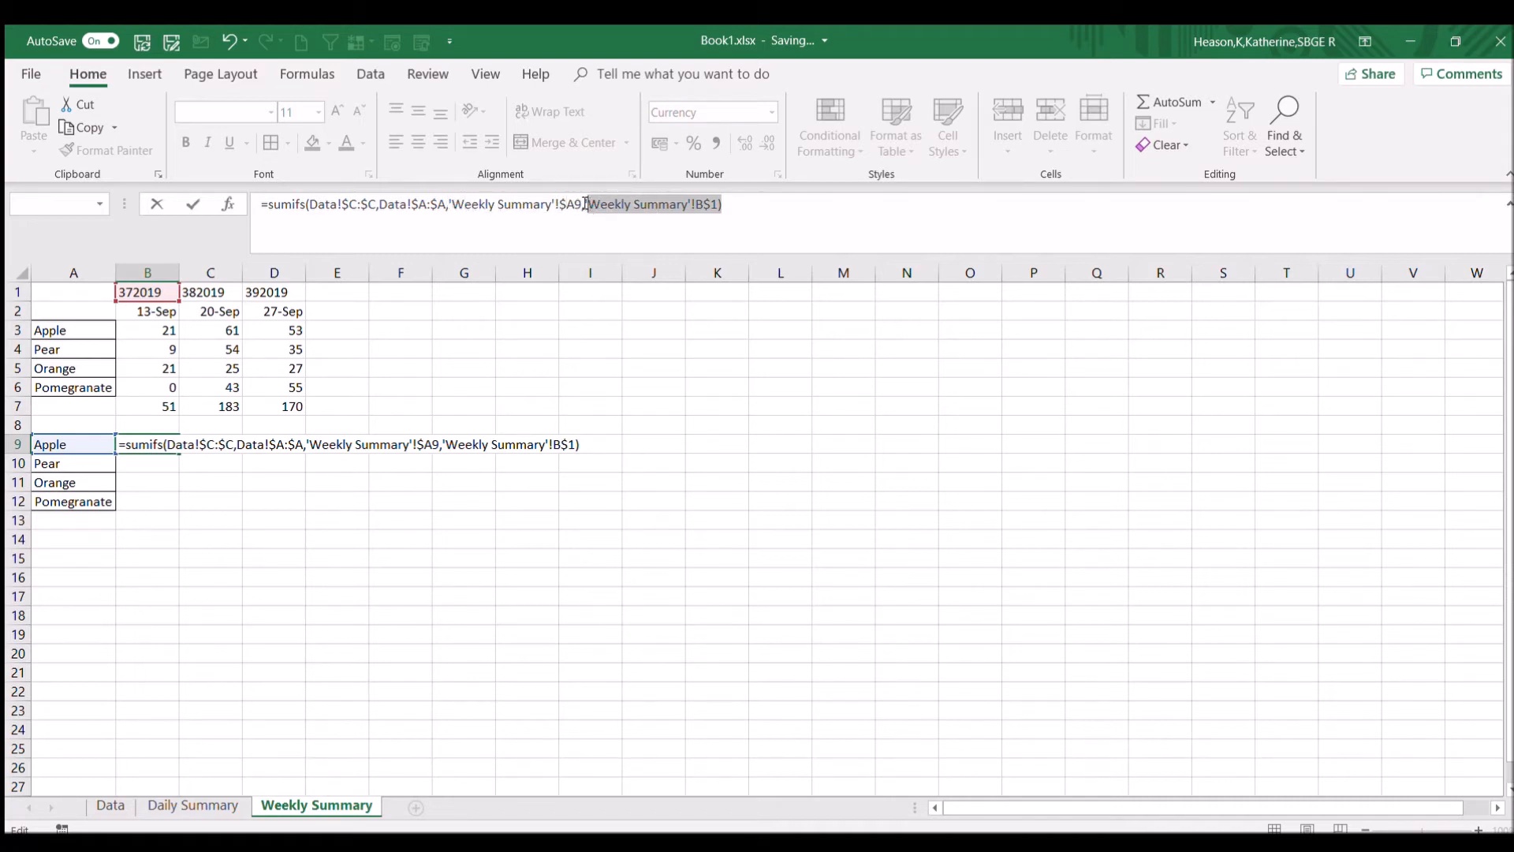
left_click(593, 204)
type(",")
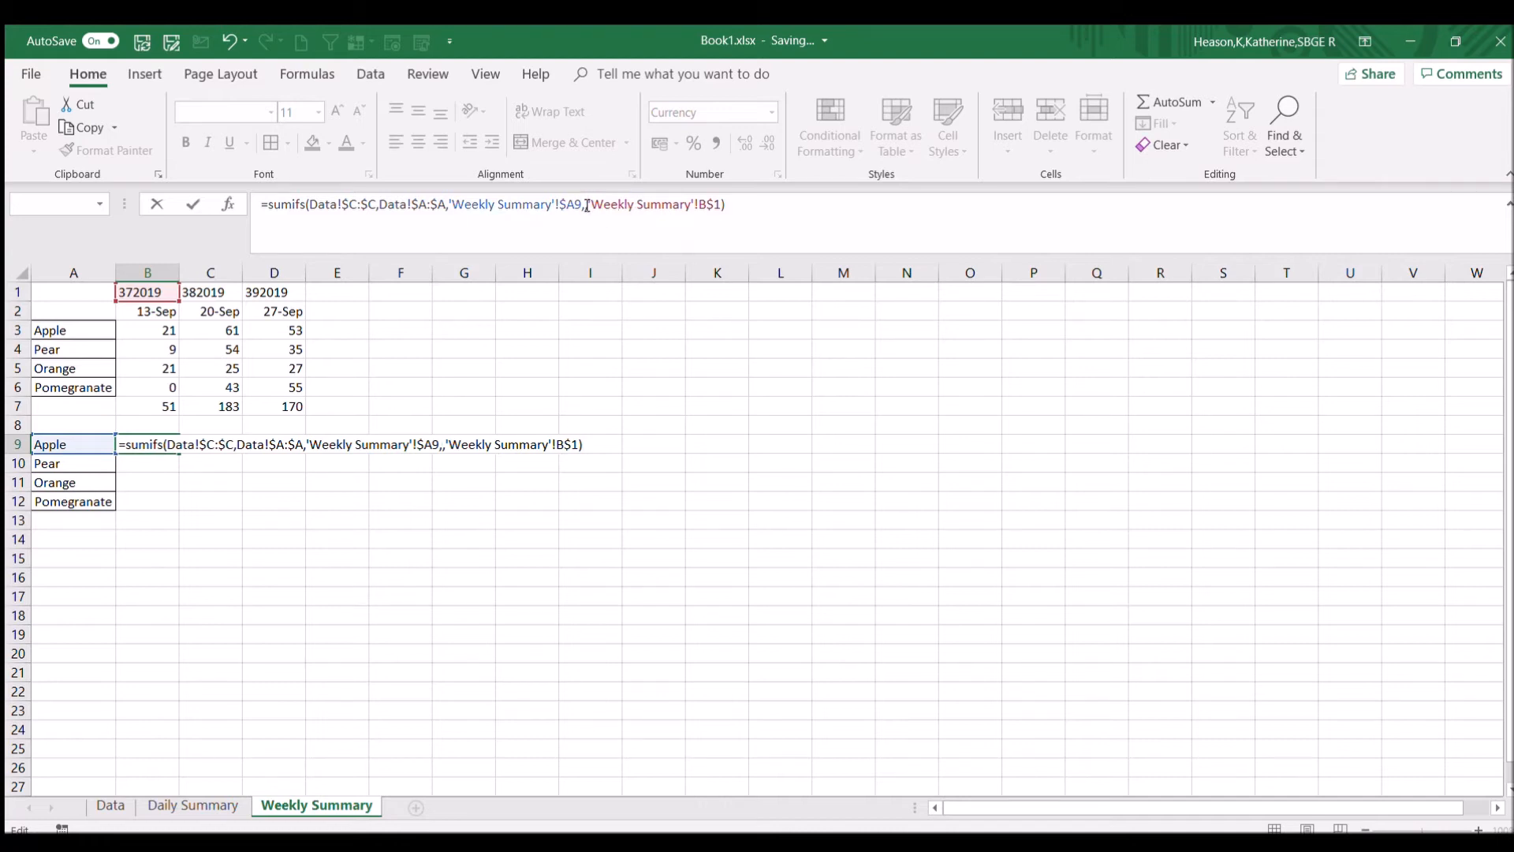
left_click(110, 805)
left_click(367, 271)
key("F4")
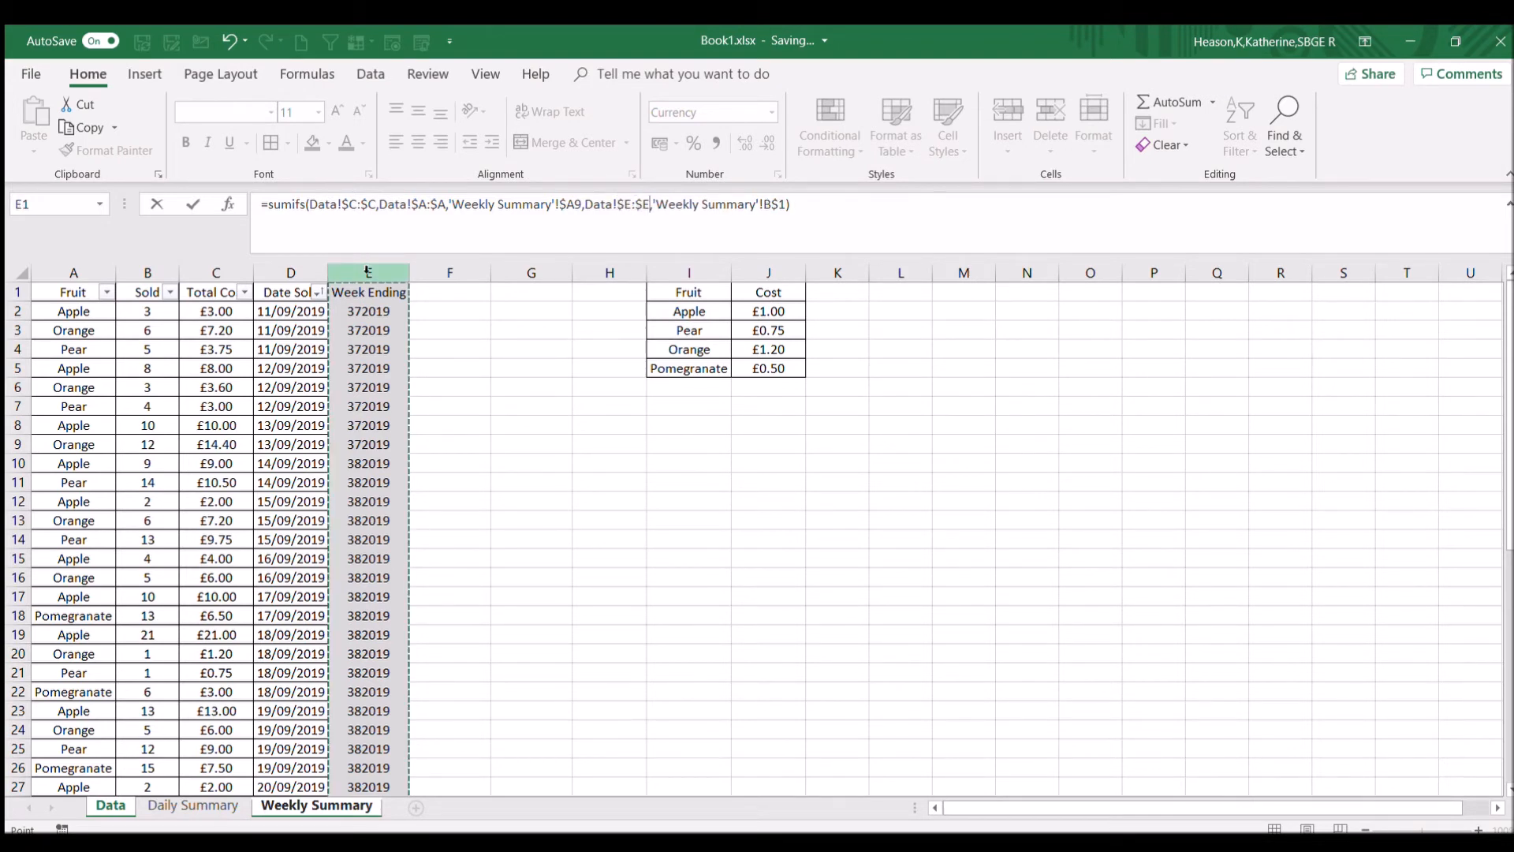
key("Return")
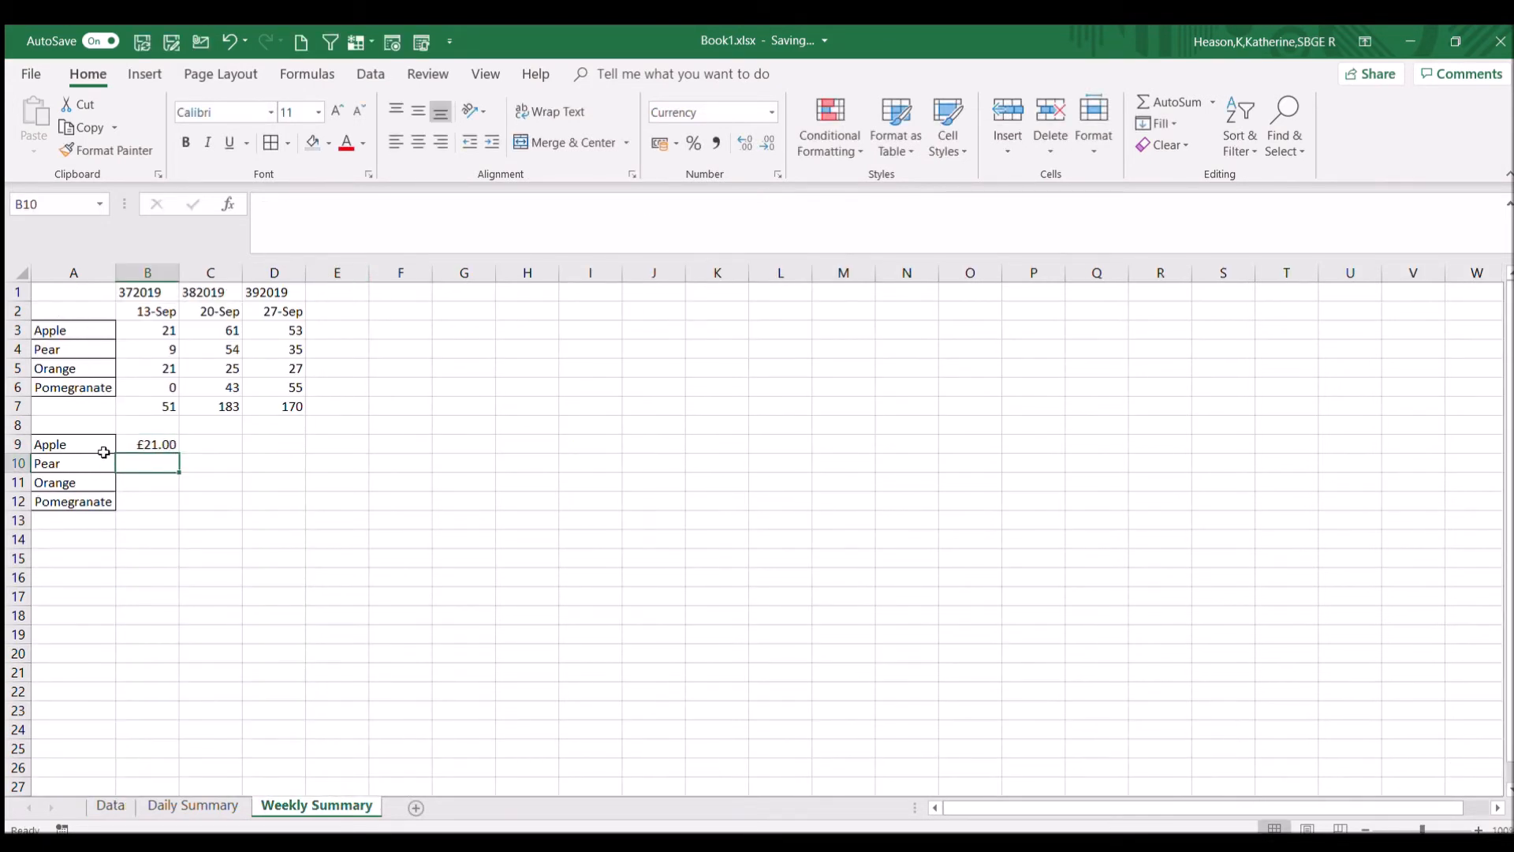
left_click(164, 444)
left_click_drag(179, 453, 304, 509)
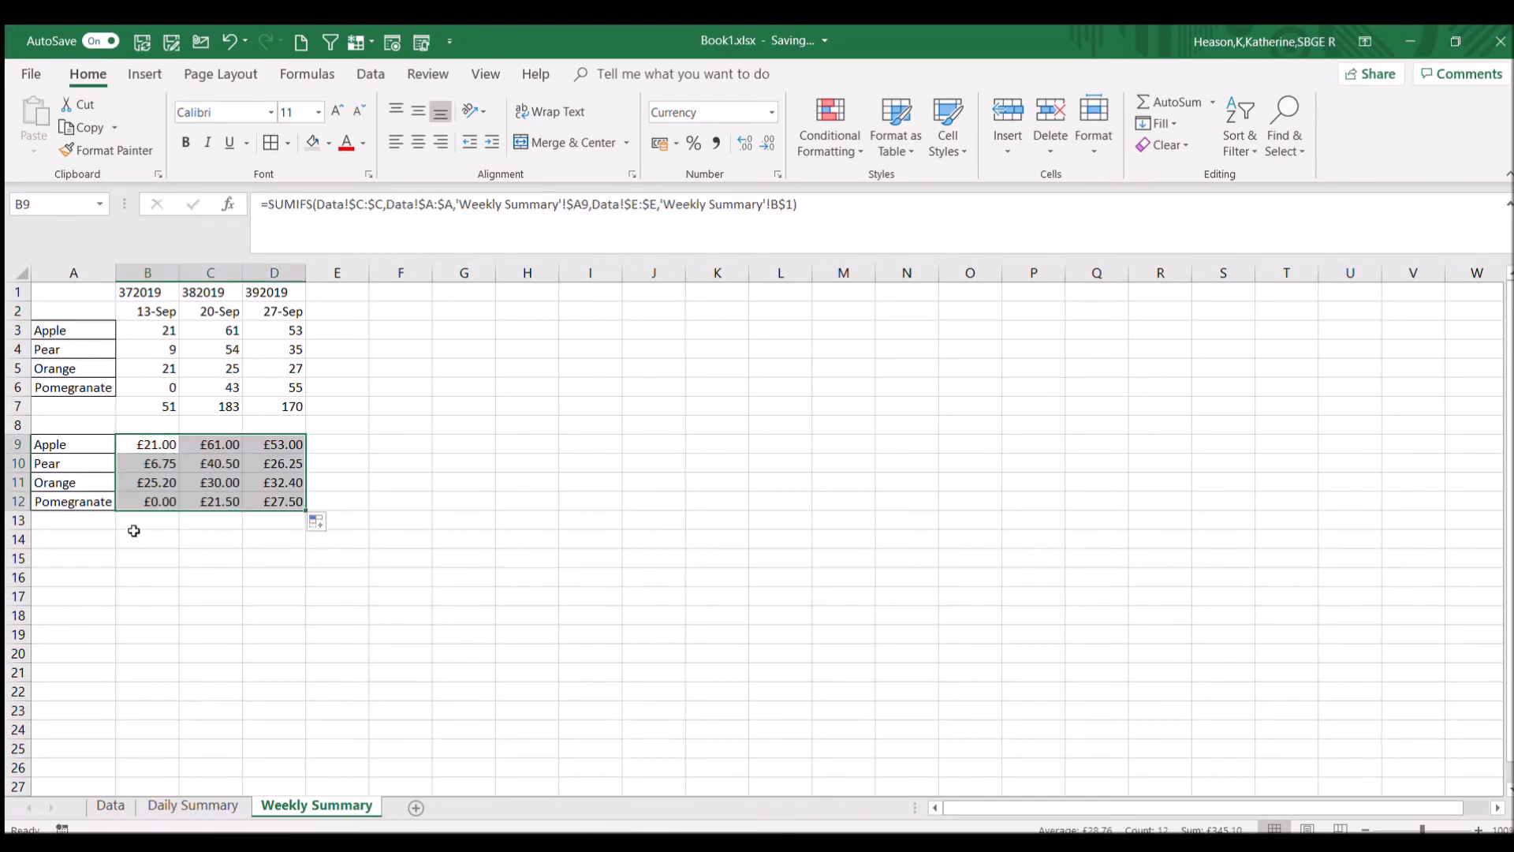
Step: Total the first week's fruit takings in cell B13 with =SUM(B9:B12), and fill the total across to D13
left_click(130, 522)
left_click(1147, 103)
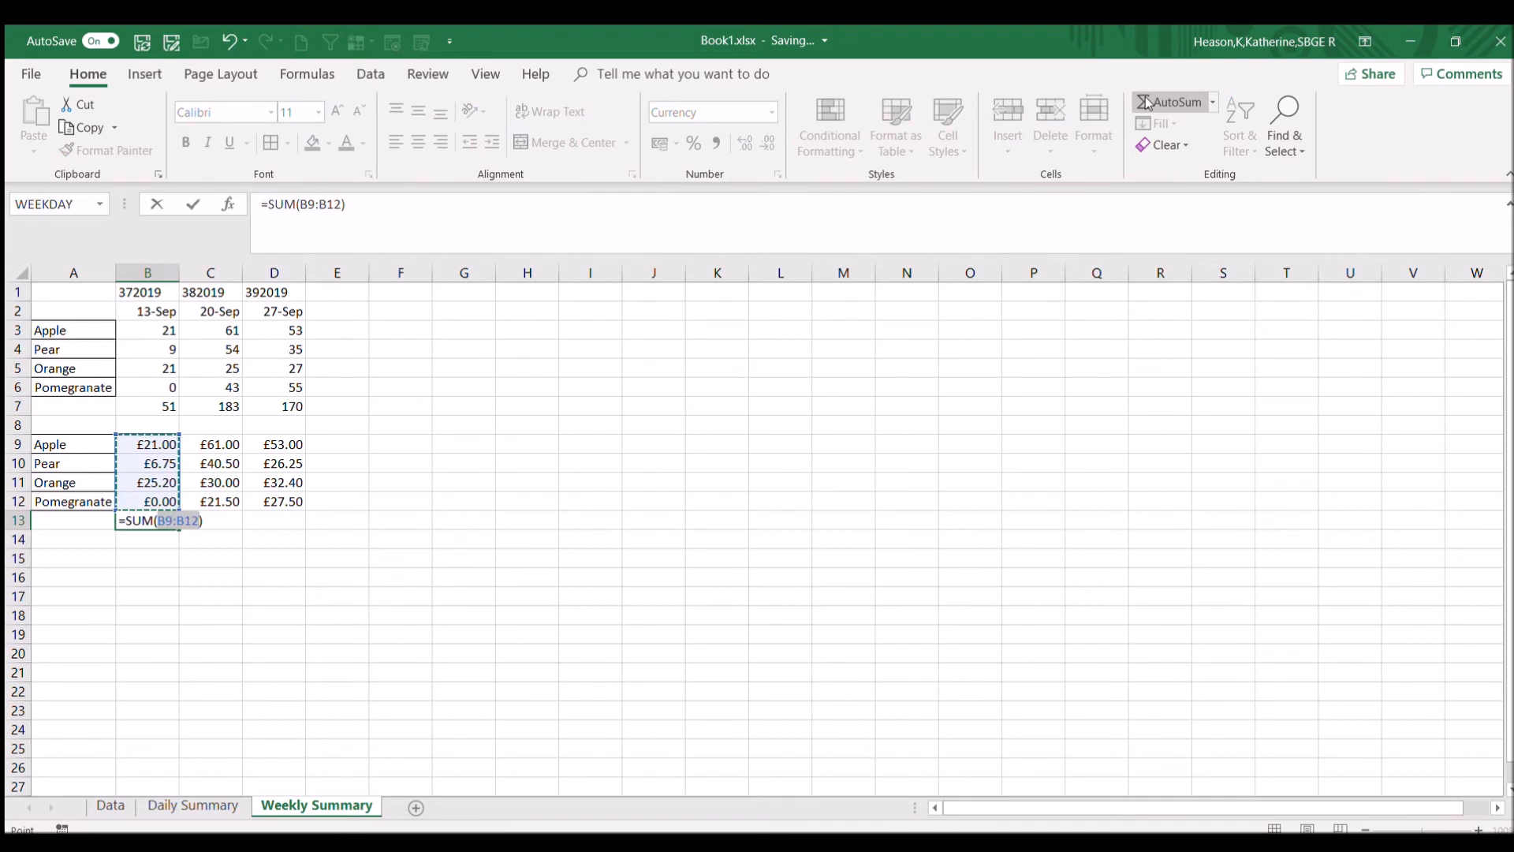
key("Return")
left_click(135, 518)
left_click_drag(179, 529, 300, 539)
left_click(184, 558)
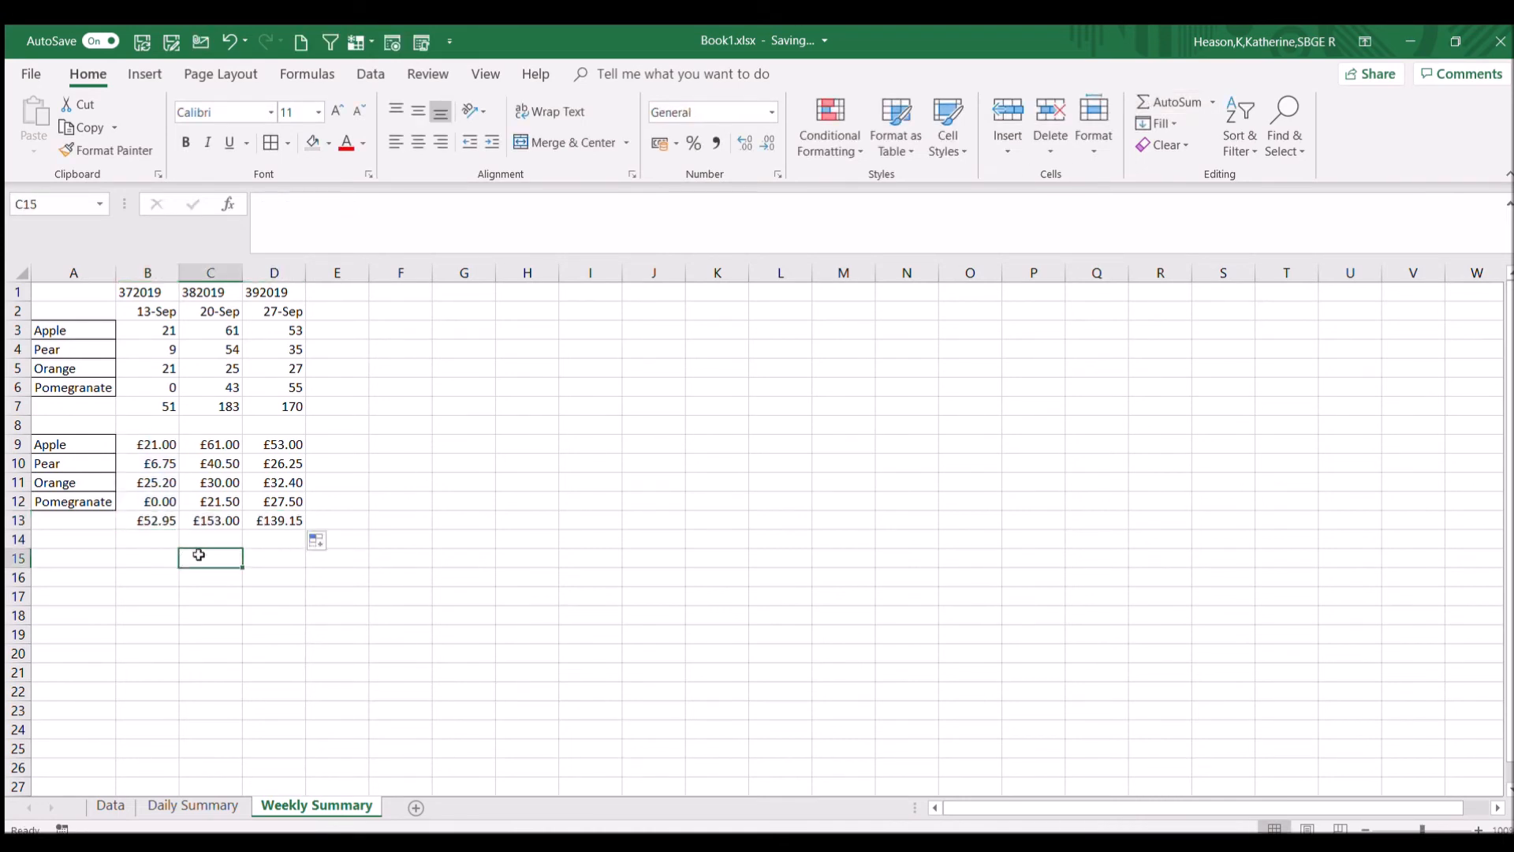
left_click(211, 272)
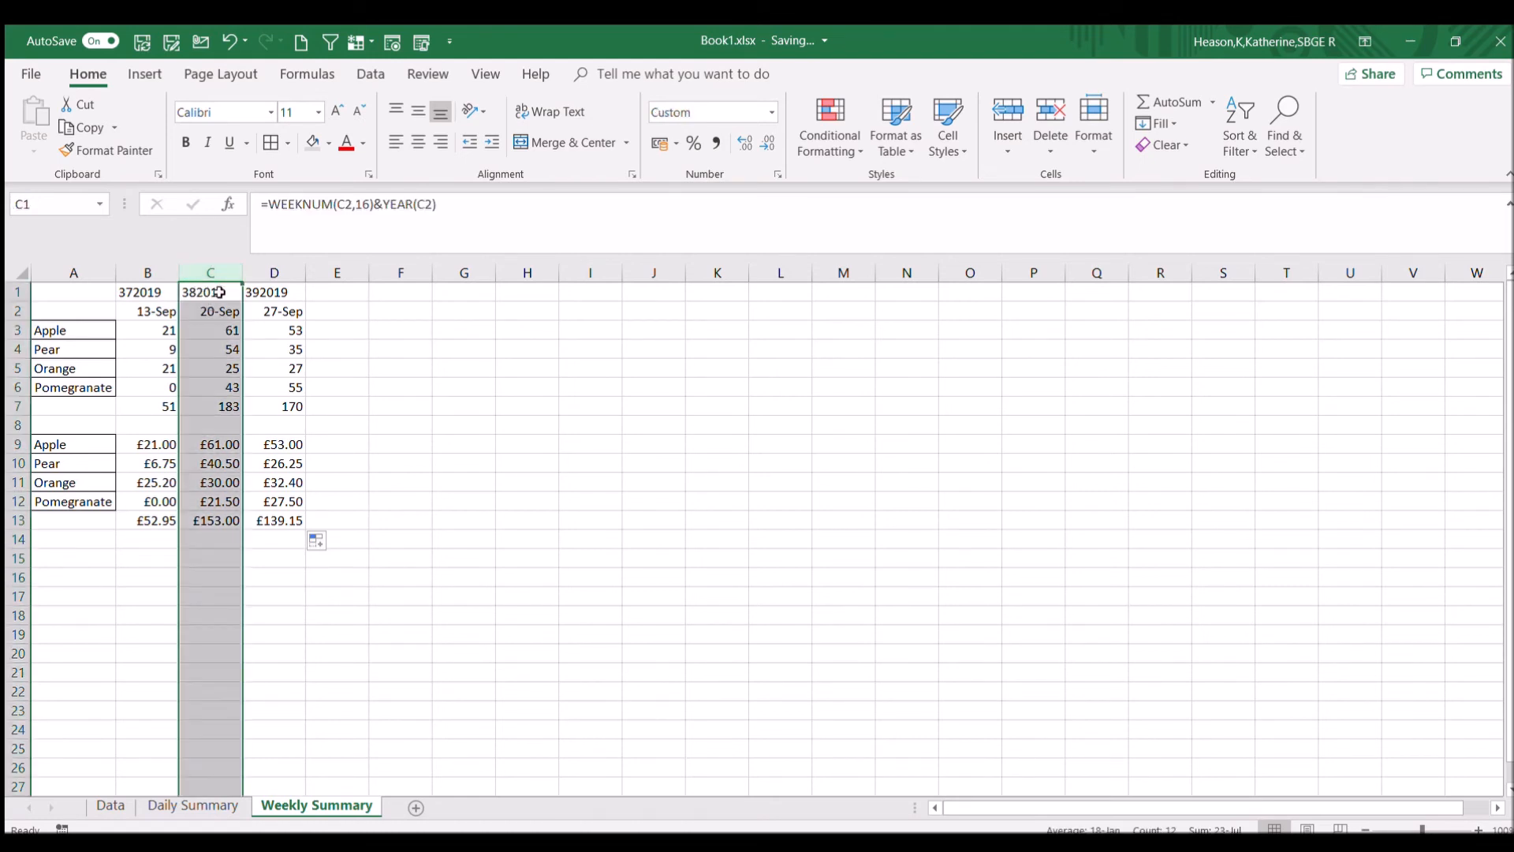
left_click(221, 521)
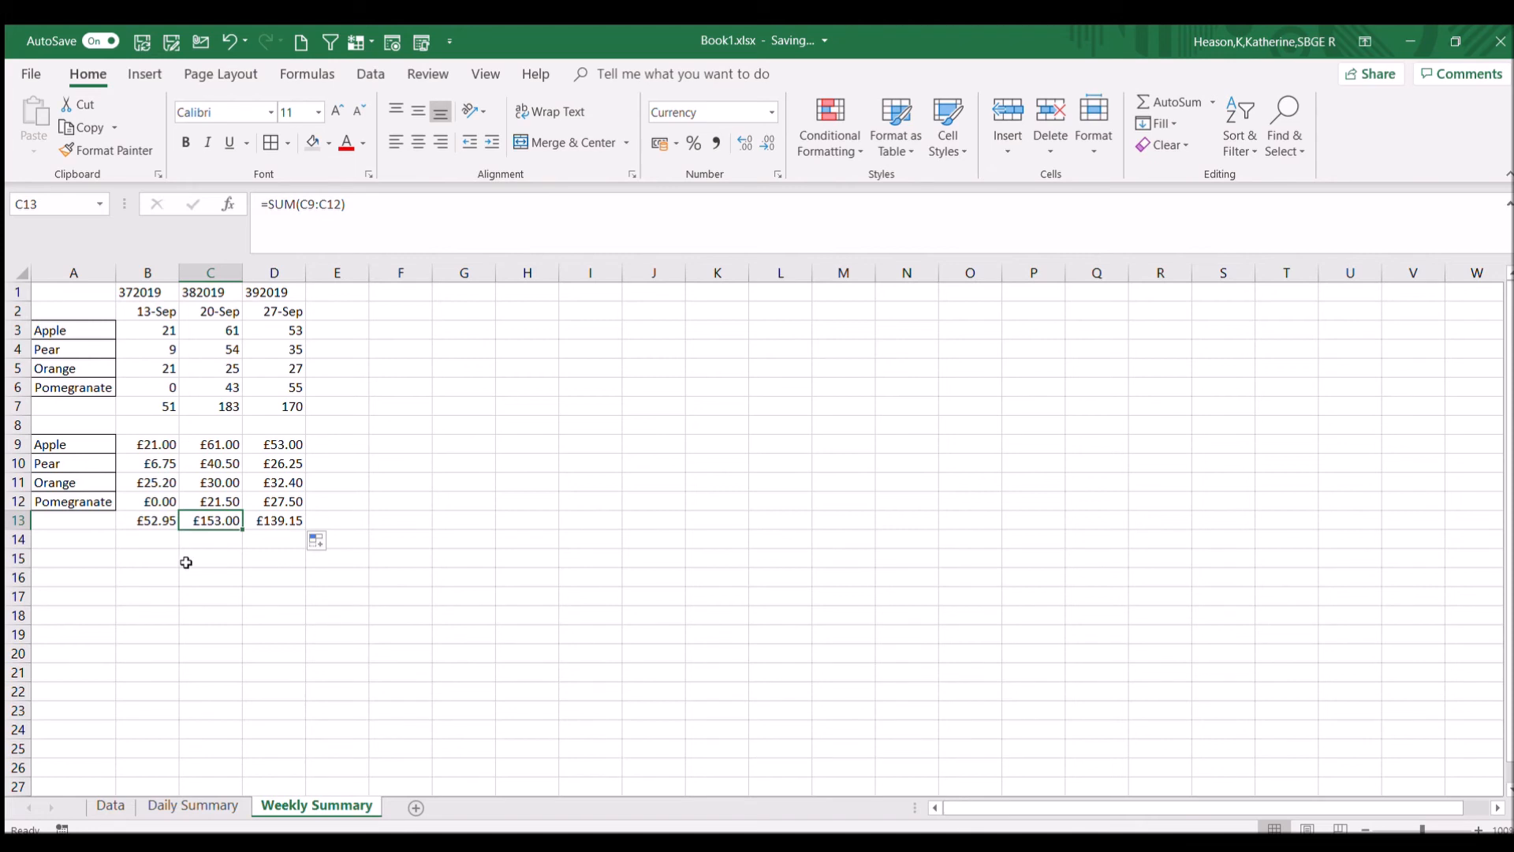
left_click(280, 273)
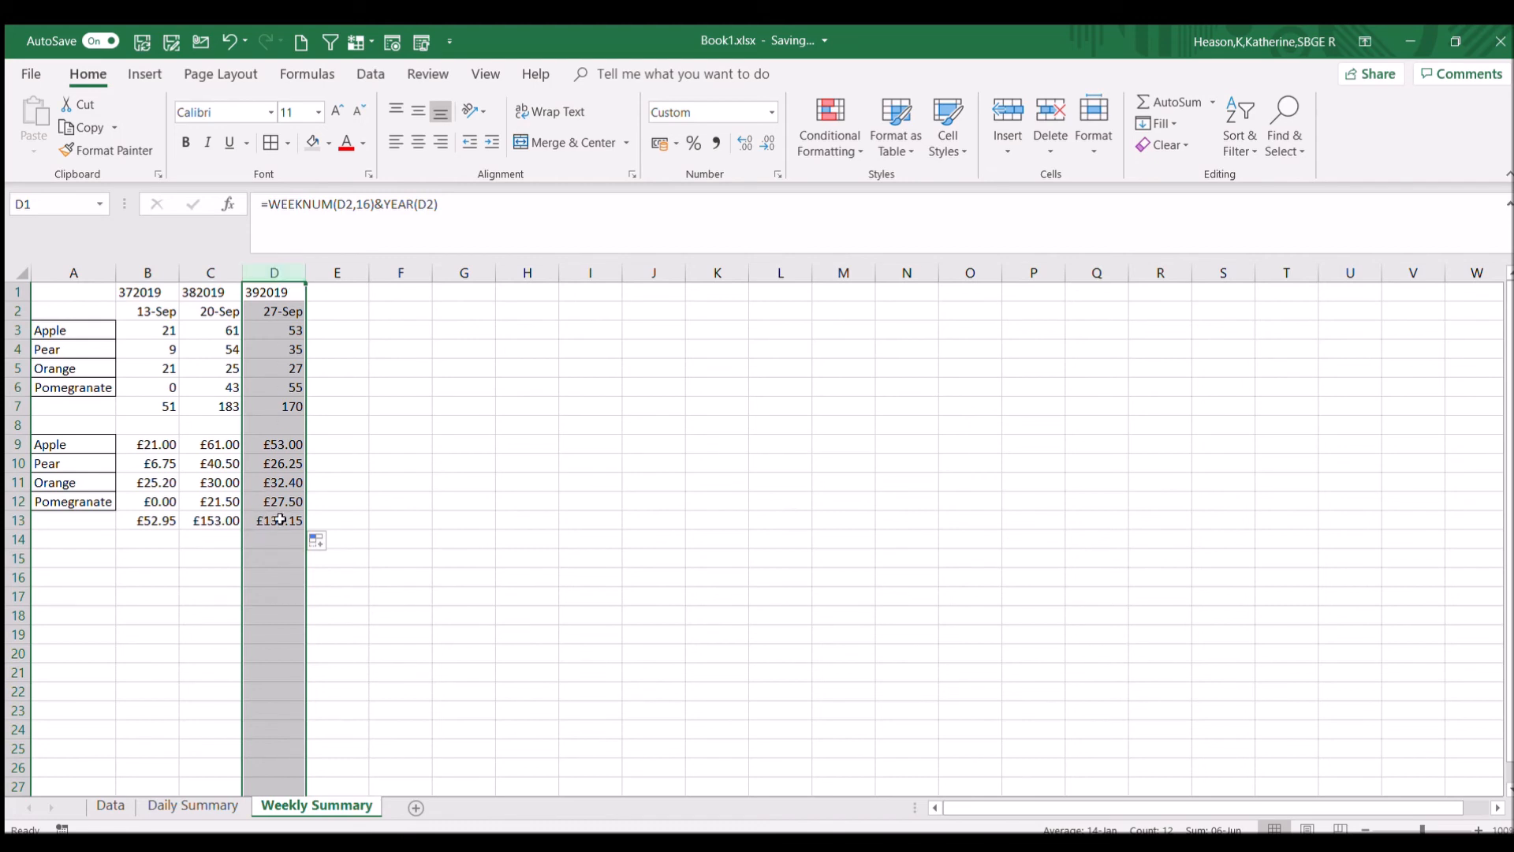
left_click(154, 522)
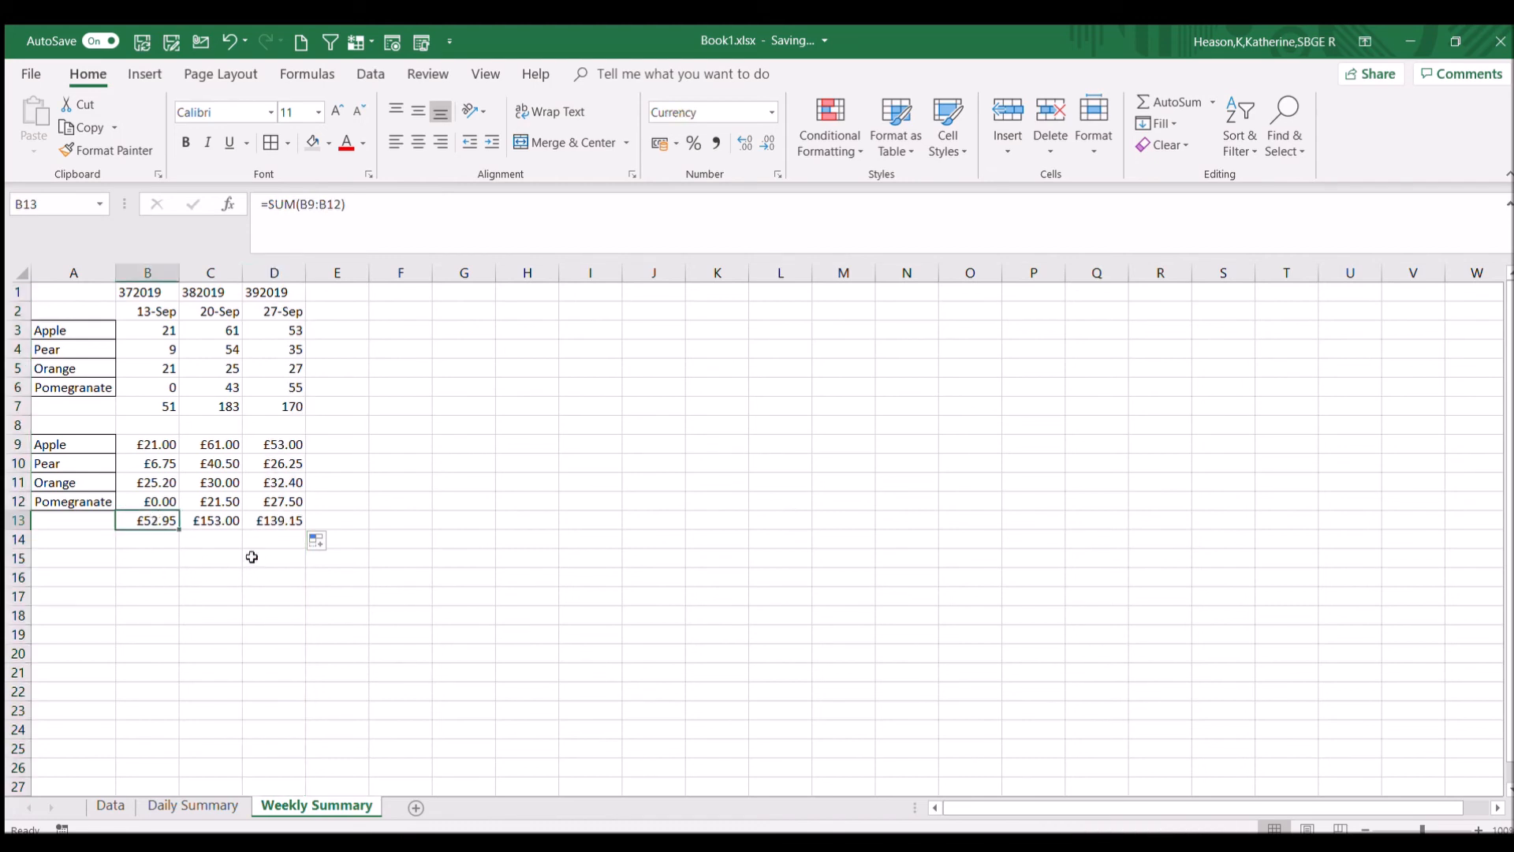